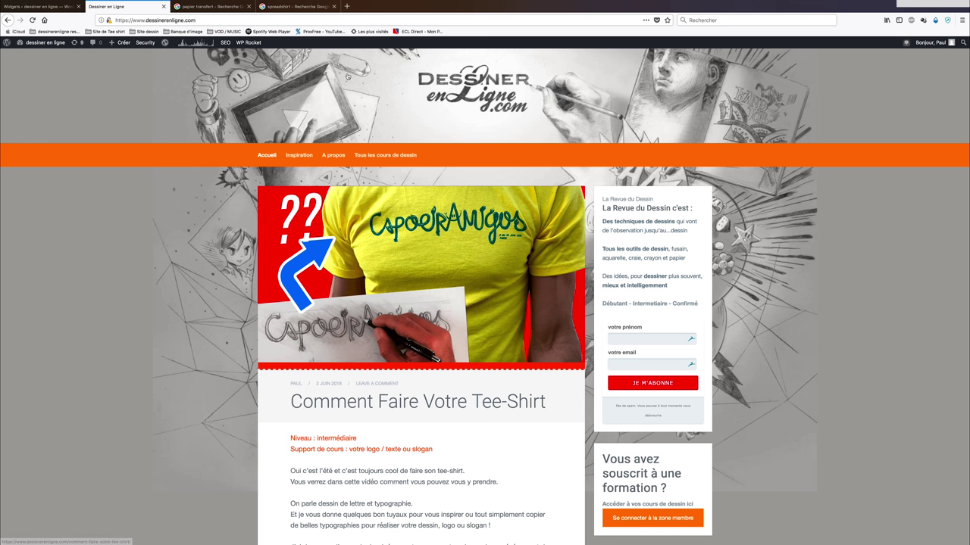
Step: Back on the Google tab, search for 'papier transfert'
click(214, 6)
click(121, 50)
key(super+a)
text(papier tranfert)
key(Return)
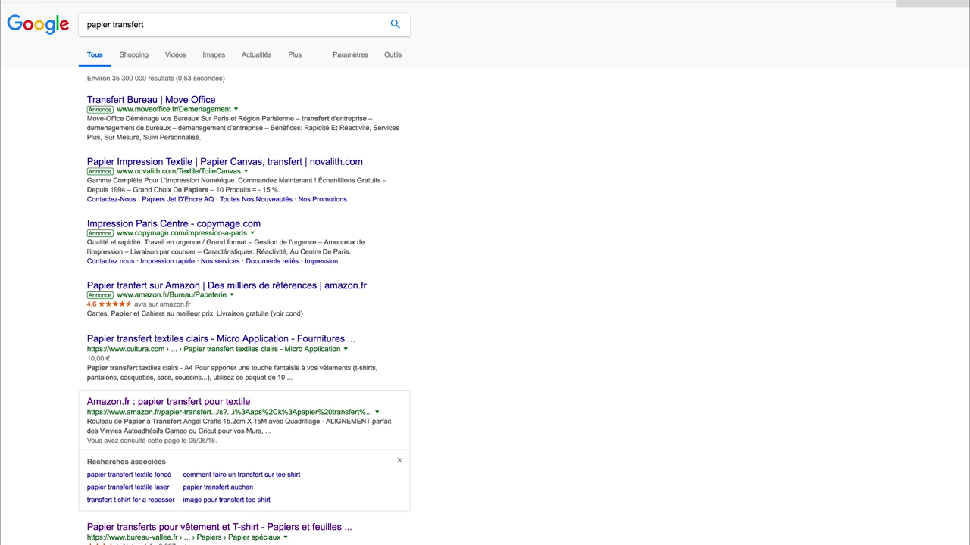
Step: Browse the papier transfert results, then bring up results for 'spreadshirt'
scroll(121, 271, down, 1)
scroll(121, 271, down, 5)
scroll(121, 271, up, 1)
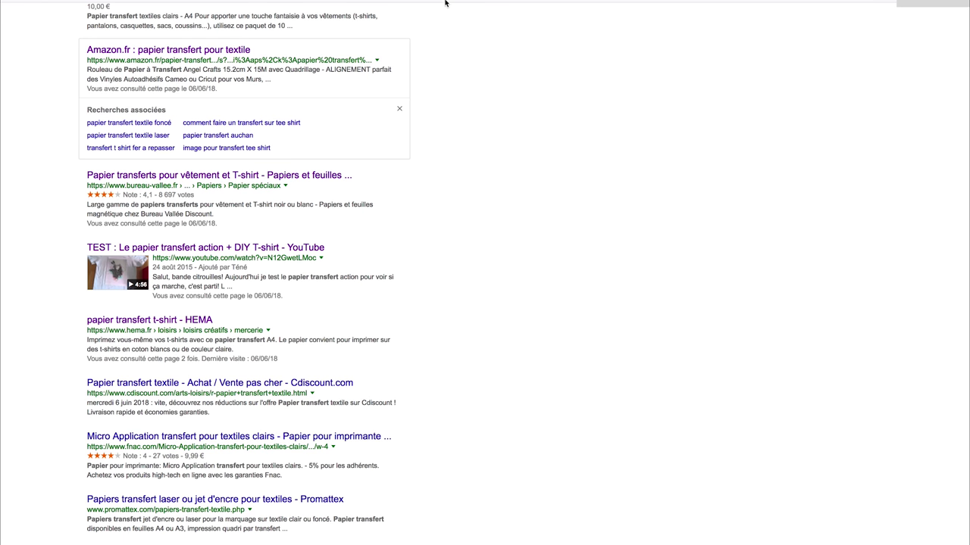
double_click(146, 24)
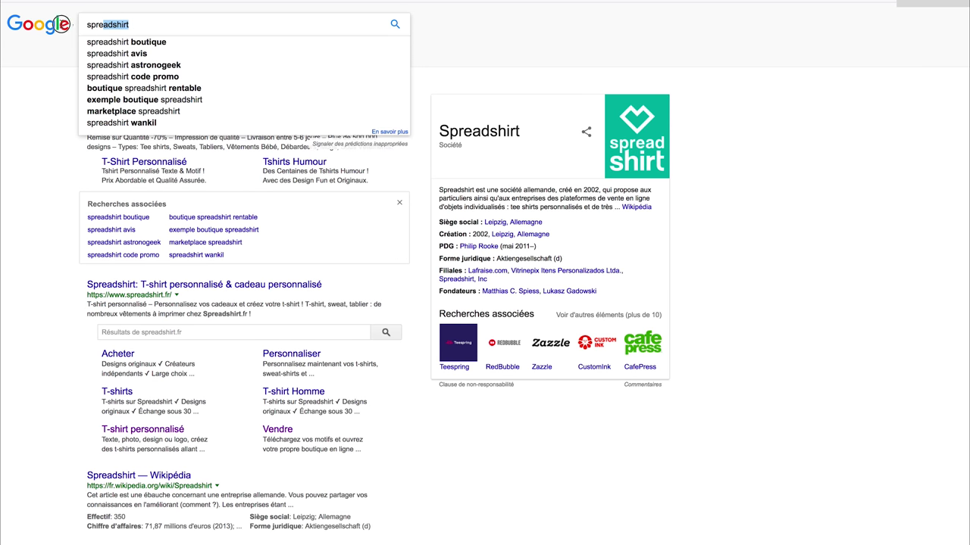
click(40, 176)
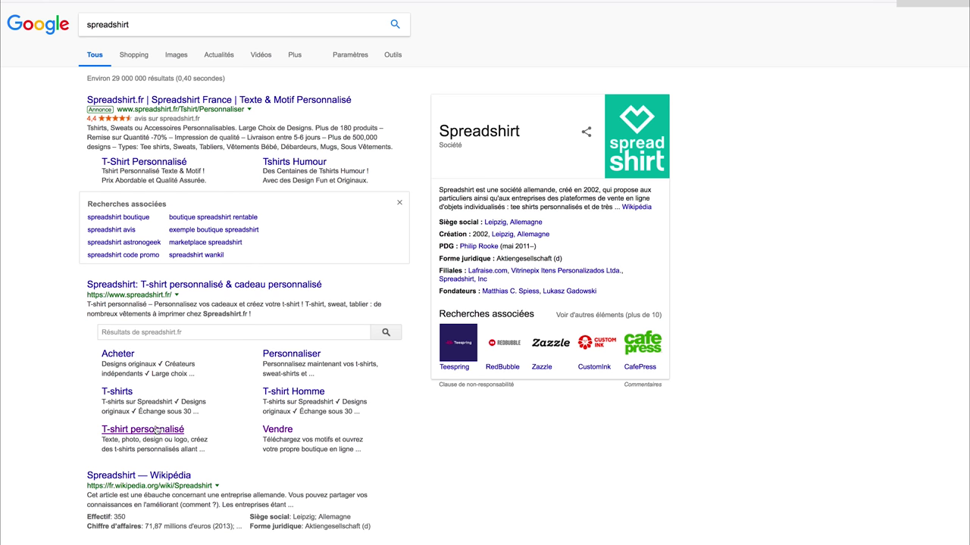
Step: Open Spreadshirt's 'Personnaliser soi-même' page from the search result sitelinks
click(130, 435)
click(297, 355)
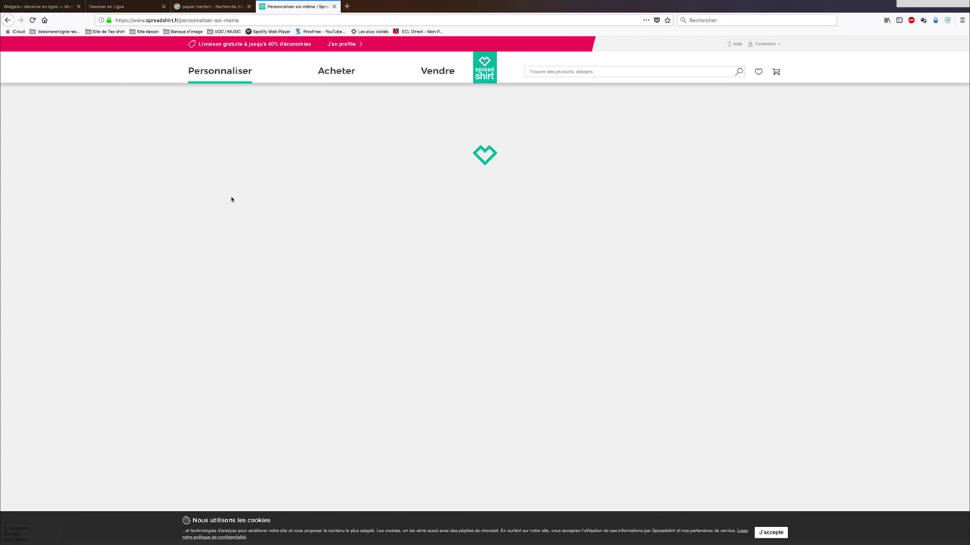
Step: Open the Importer upload panel in Spreadshirt's T-shirt designer
scroll(331, 226, down, 1)
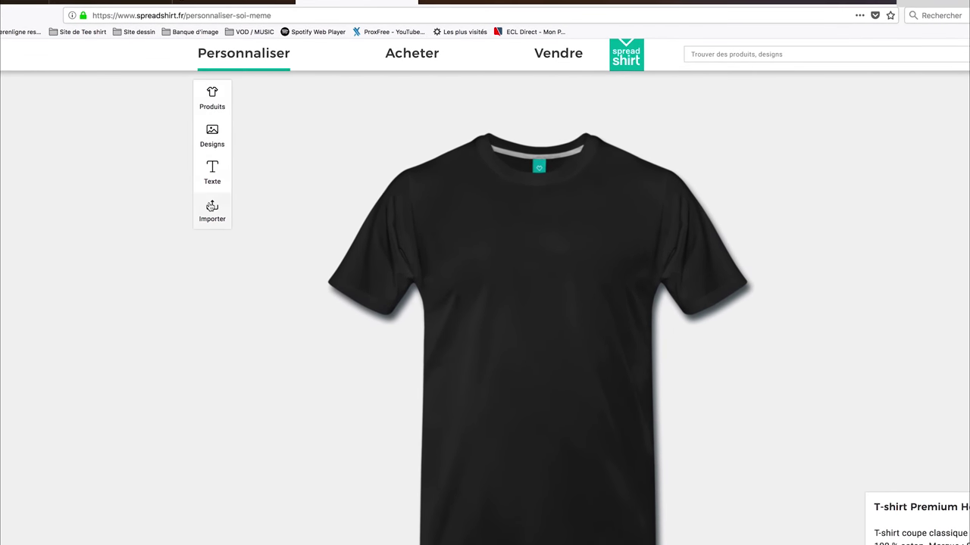
click(197, 159)
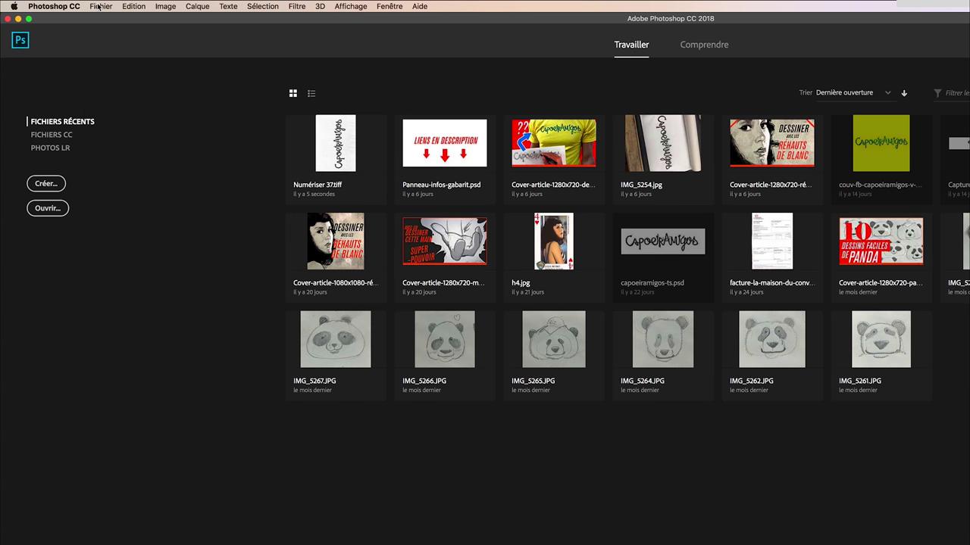
Step: Open the recent scan Numériser 37.tiff from Photoshop's home screen
click(72, 4)
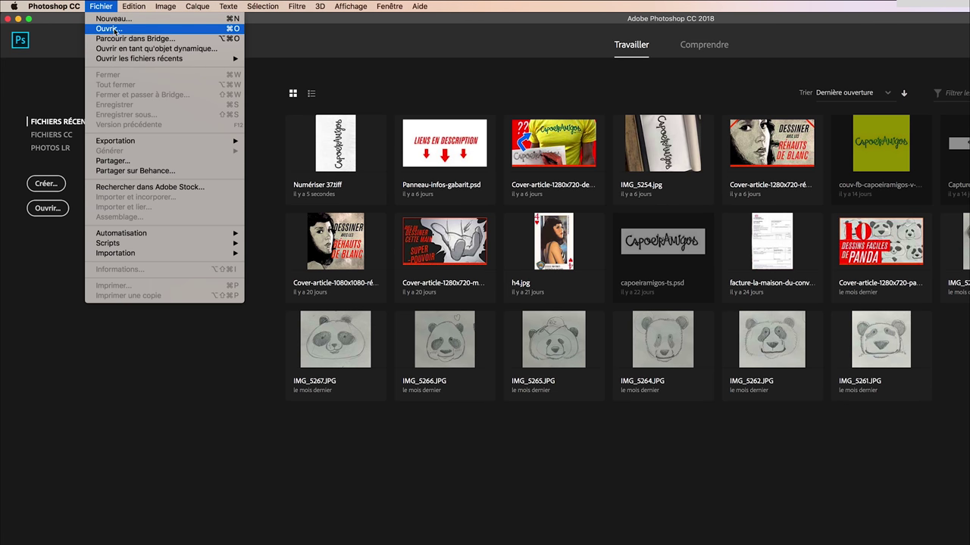
click(115, 32)
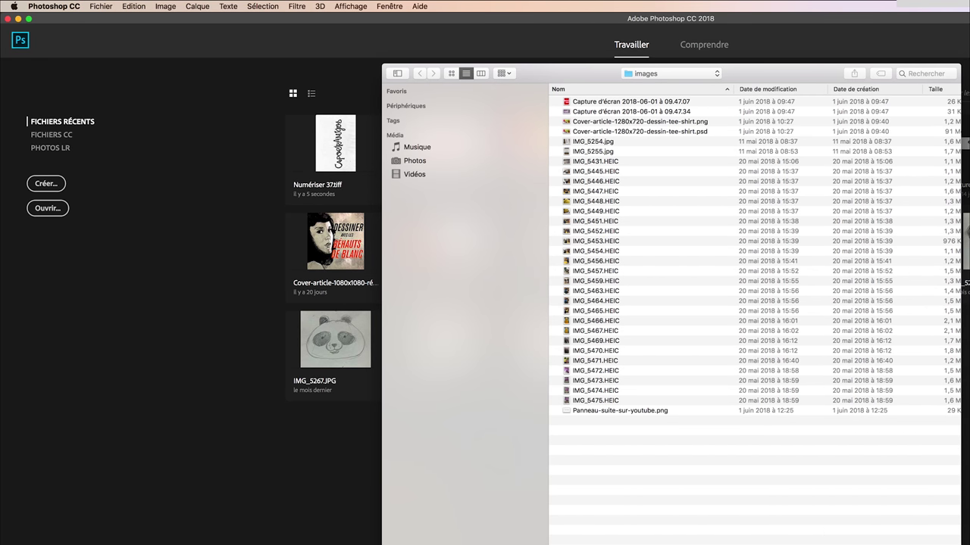
key(Escape)
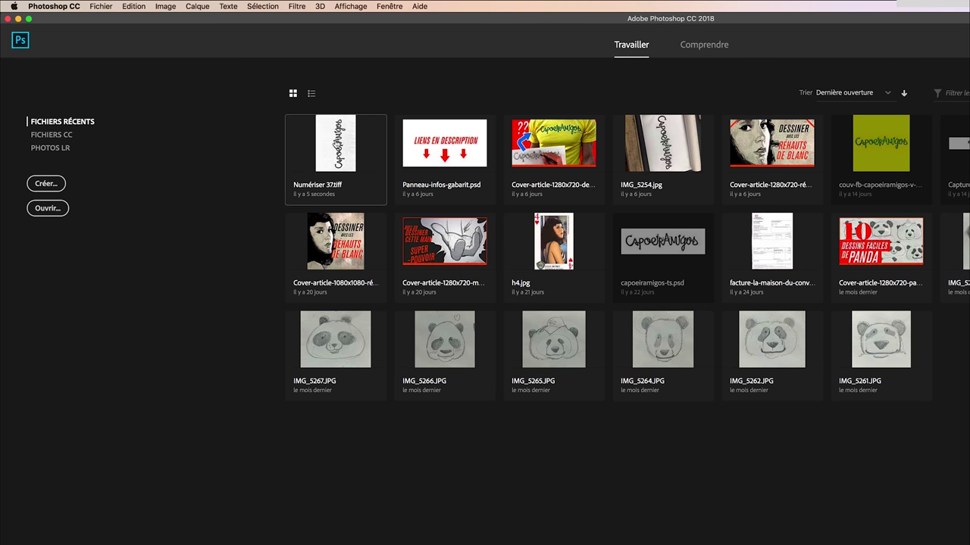
click(335, 142)
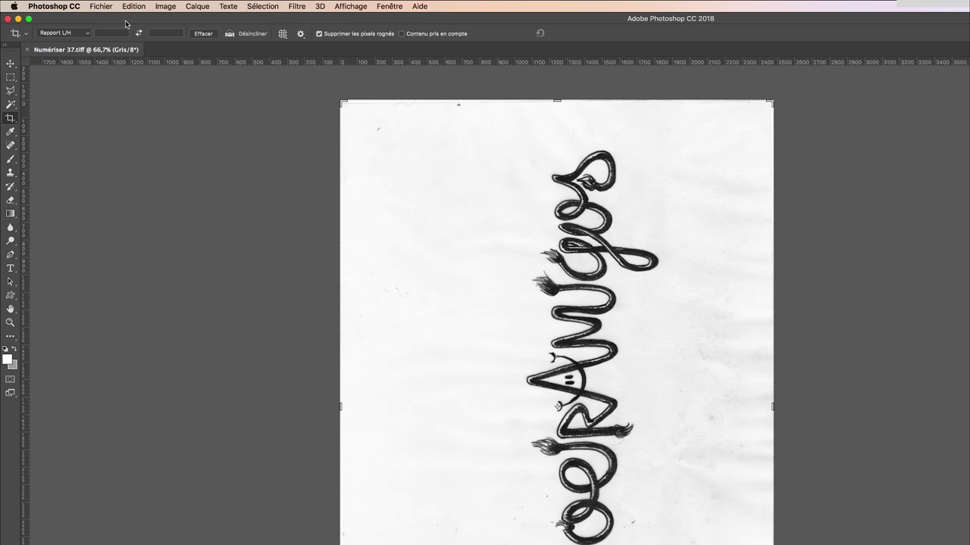
Step: Rotate the scan 90° clockwise so the lettering reads horizontally, then select the Move tool
click(169, 8)
mouse_move(193, 106)
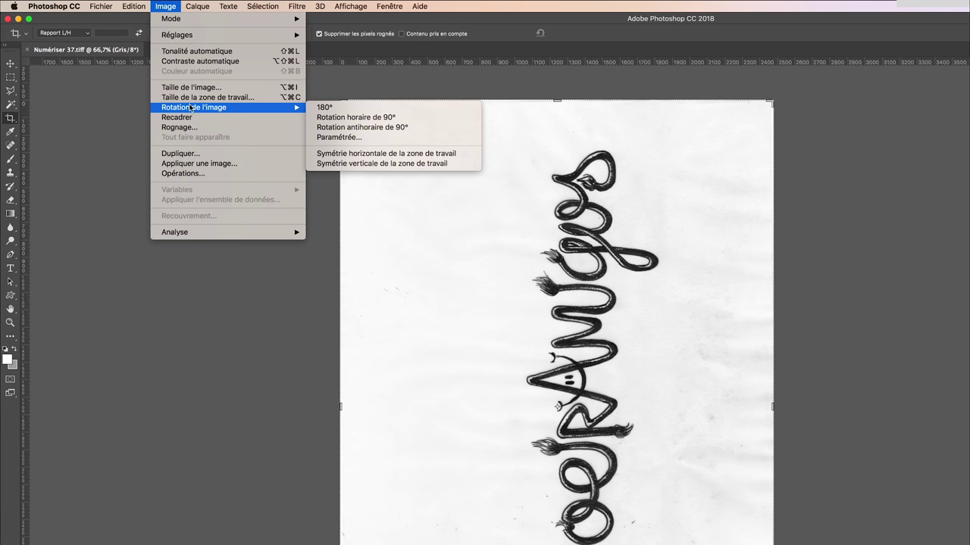
click(162, 8)
click(162, 8)
click(351, 119)
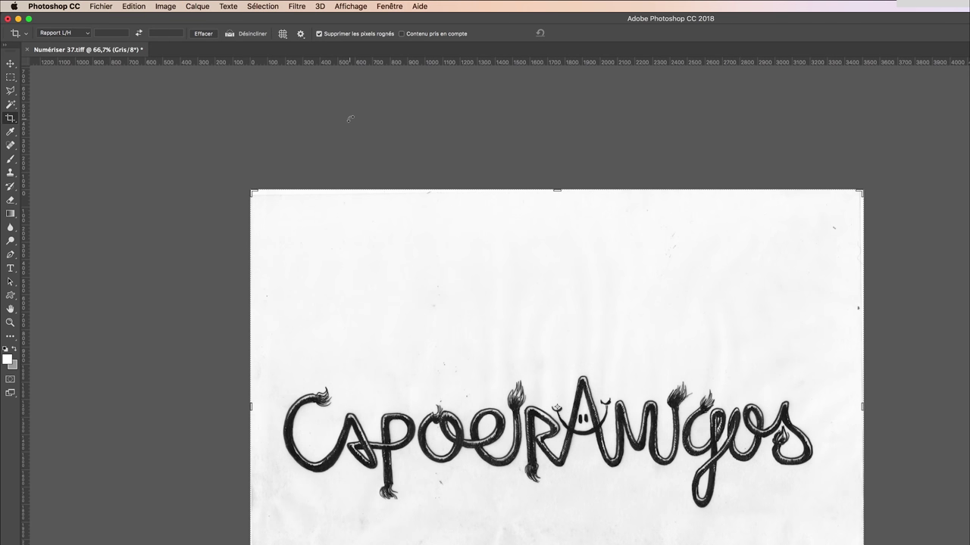
key(v)
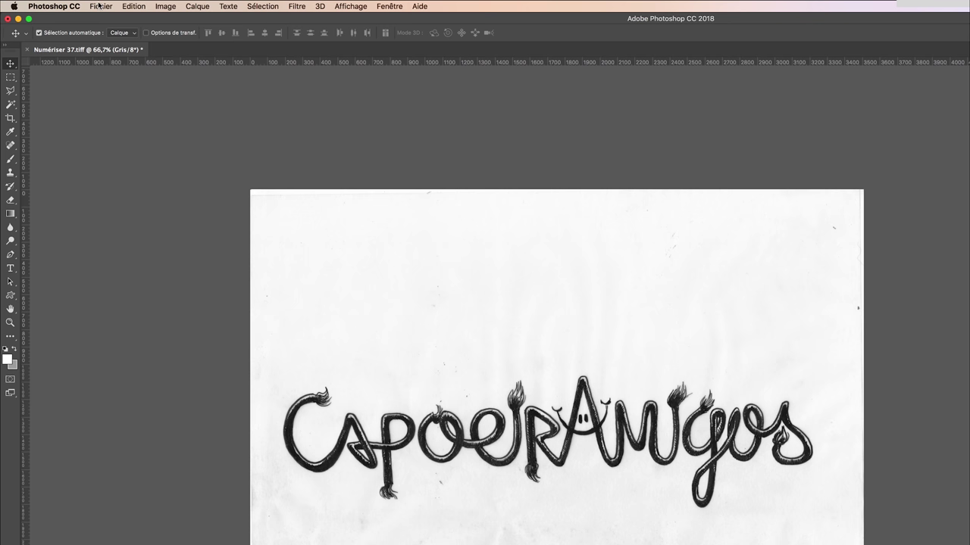
Step: Save the rotated scan as Numériser 37.psd in Photoshop format in the teeshirt folder
click(99, 5)
click(114, 115)
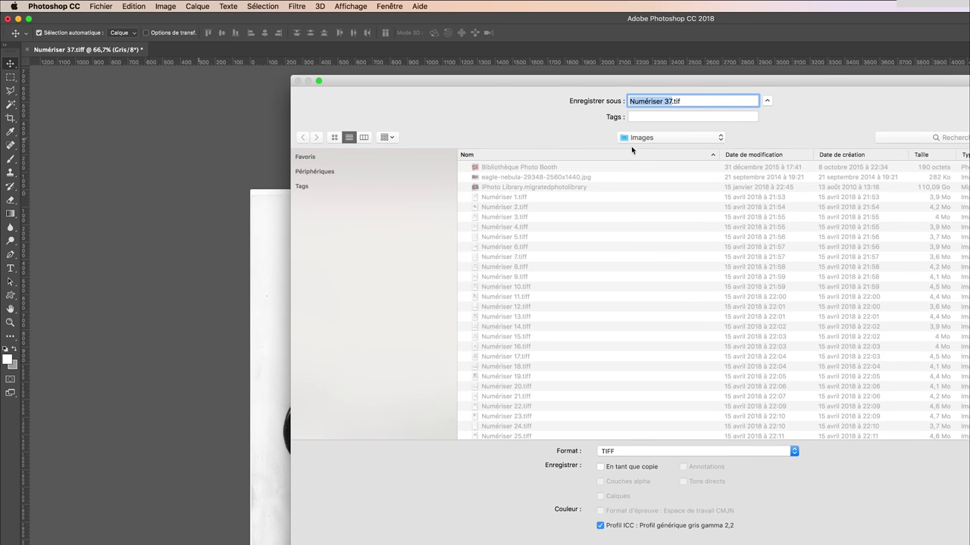
click(636, 139)
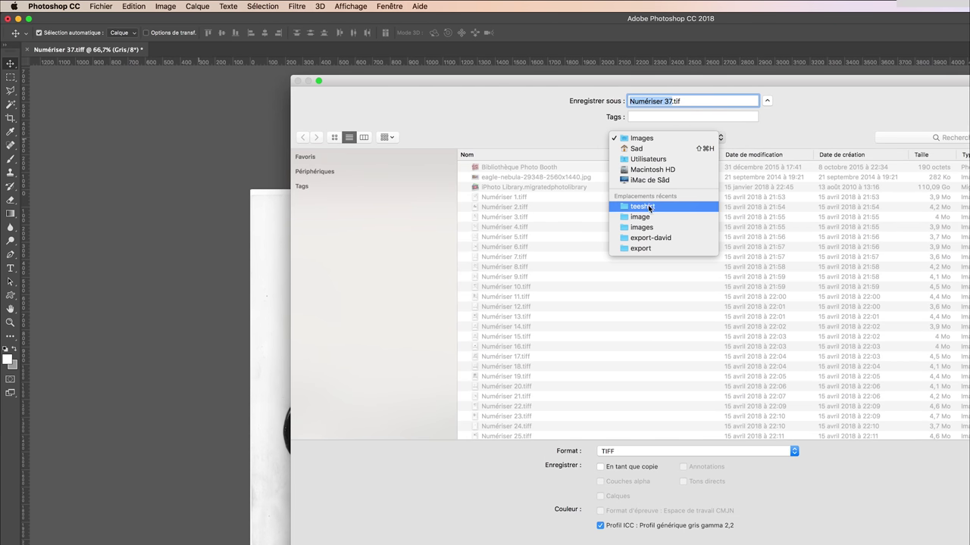
click(654, 207)
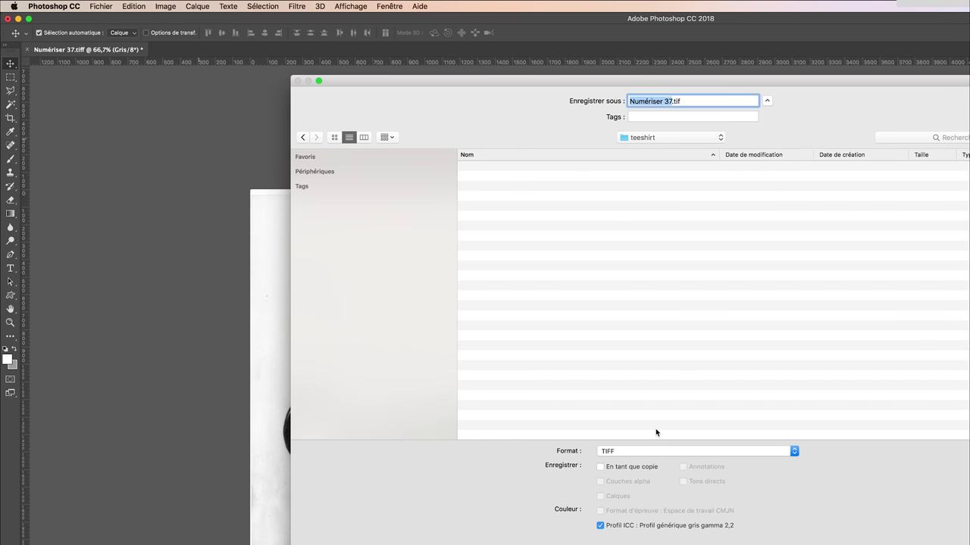
click(682, 448)
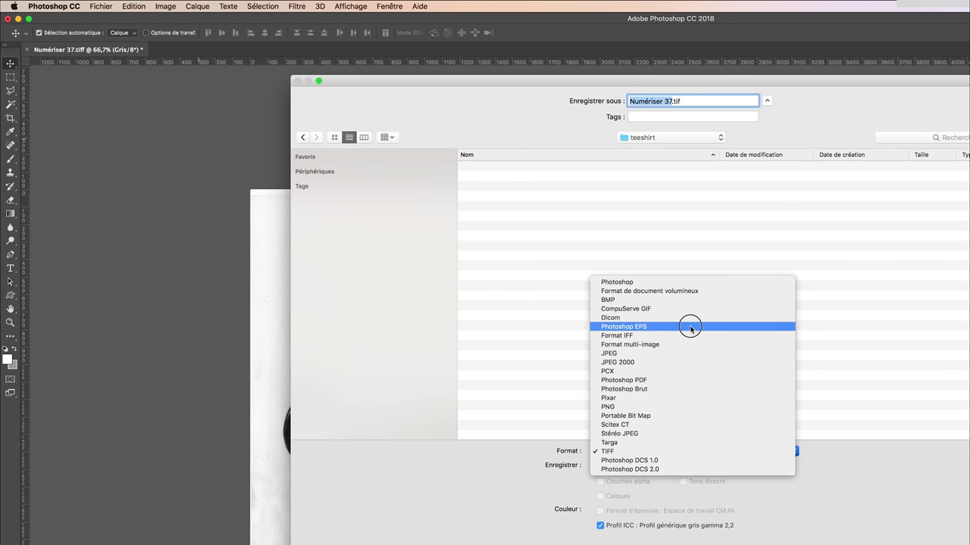
click(686, 285)
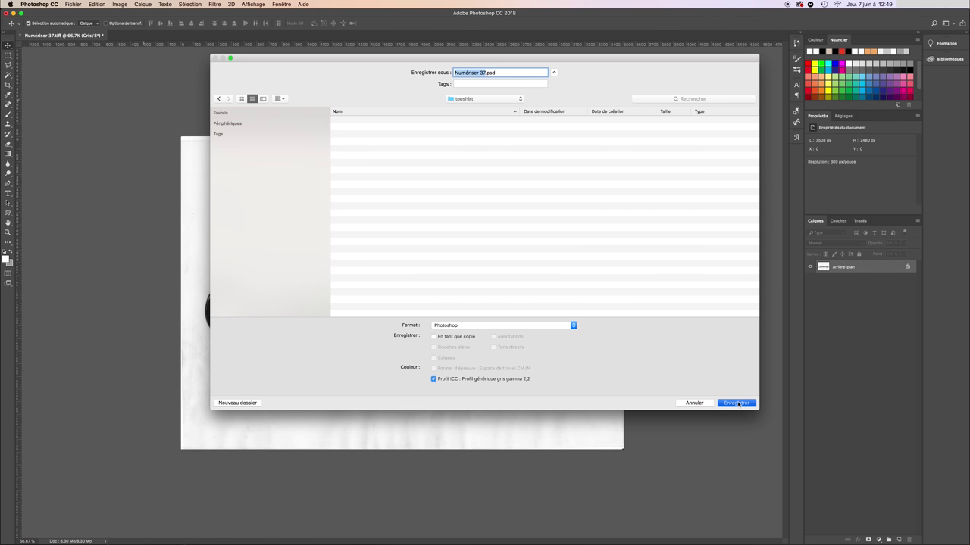
click(739, 402)
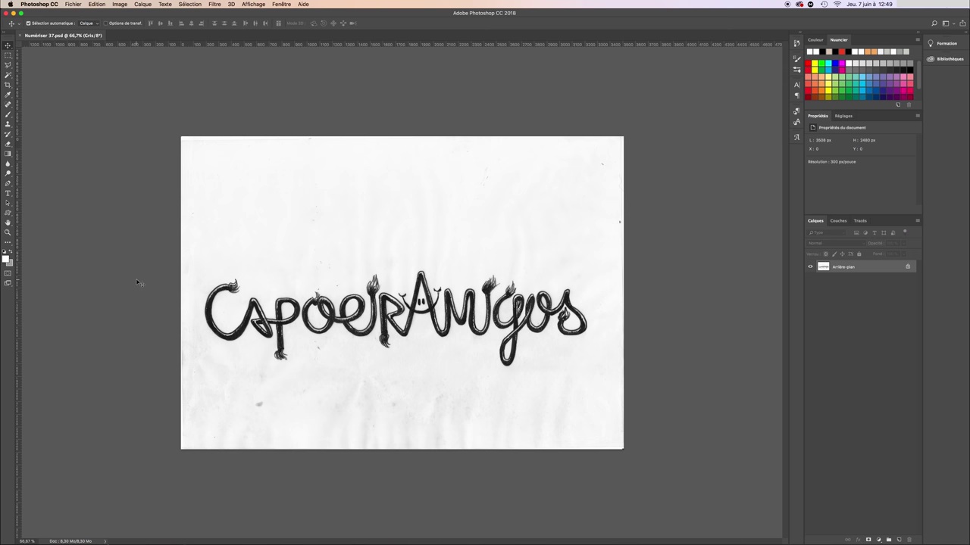
key(h)
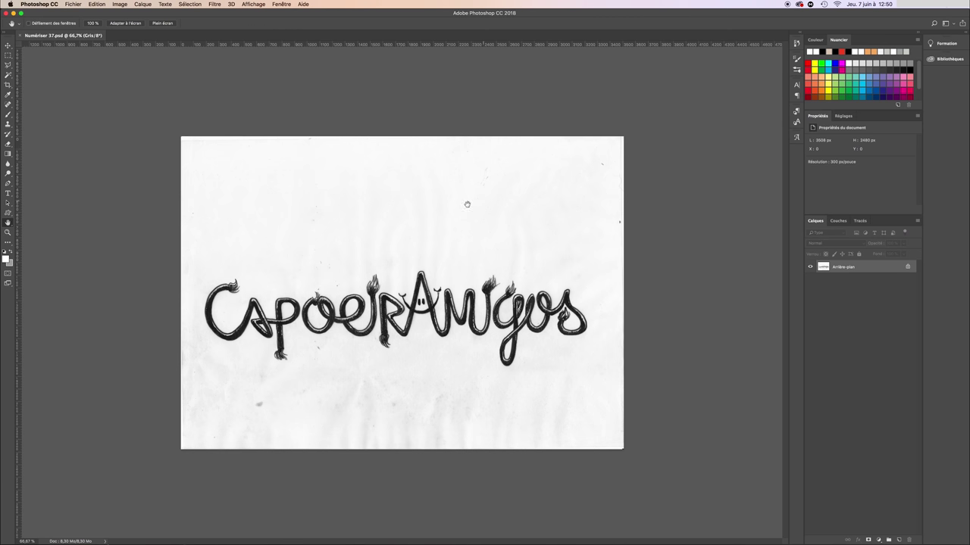
key(z)
click(366, 299)
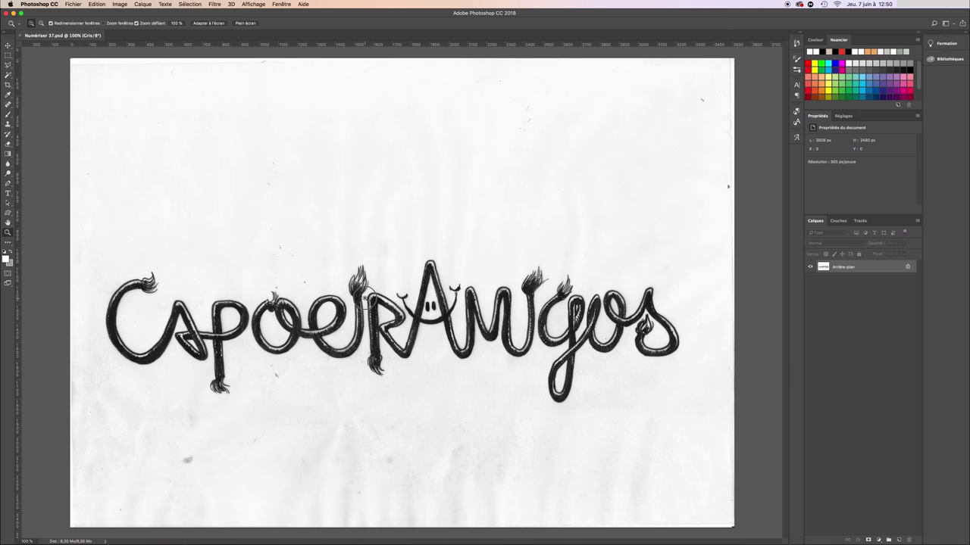
click(364, 299)
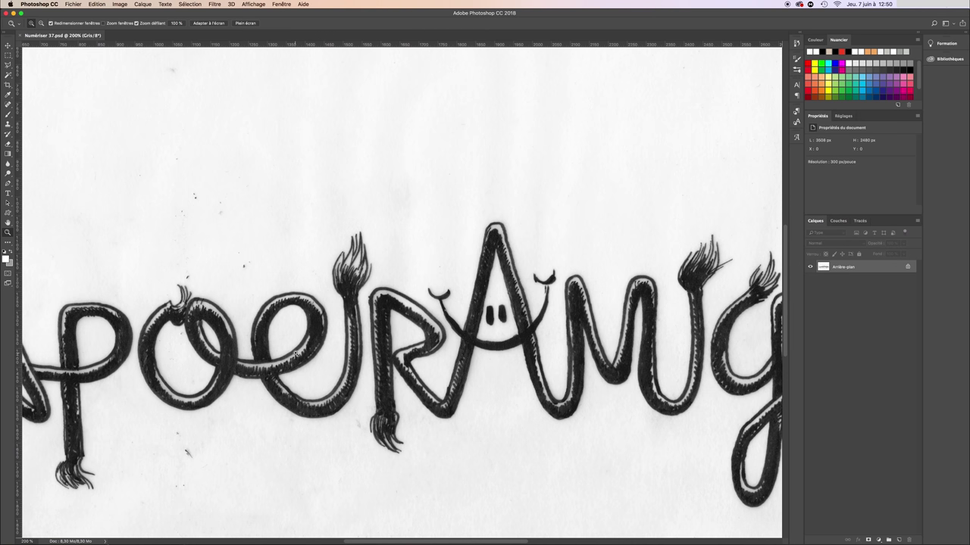
click(8, 47)
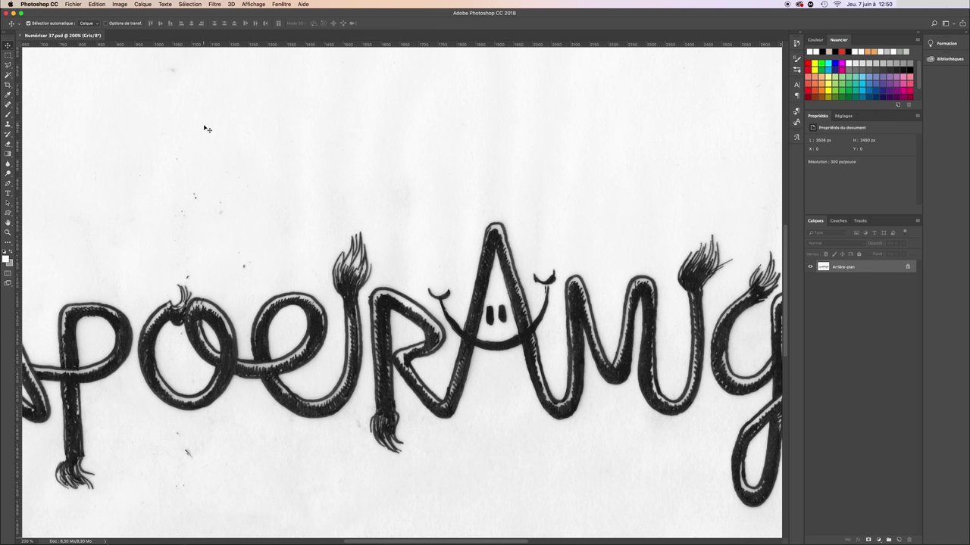
key(ctrl+0)
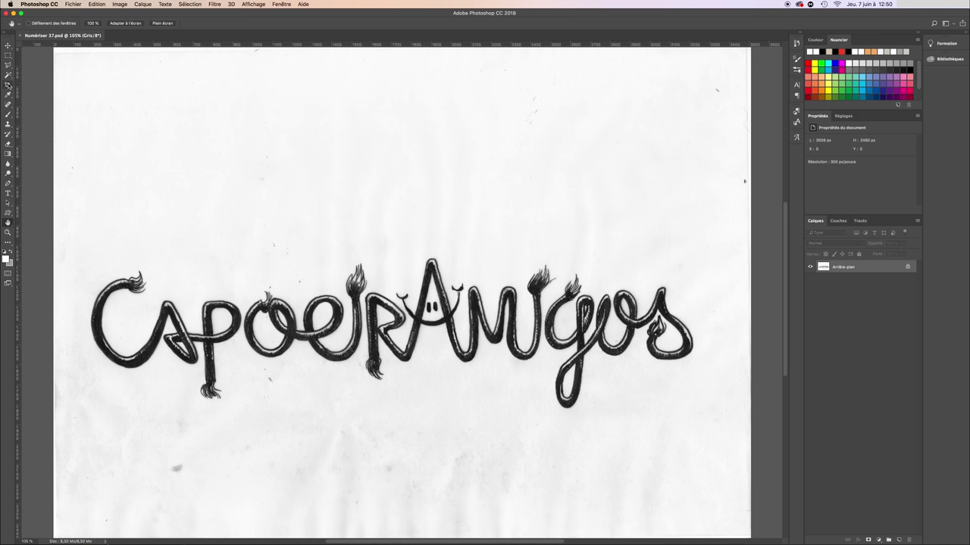
key(v)
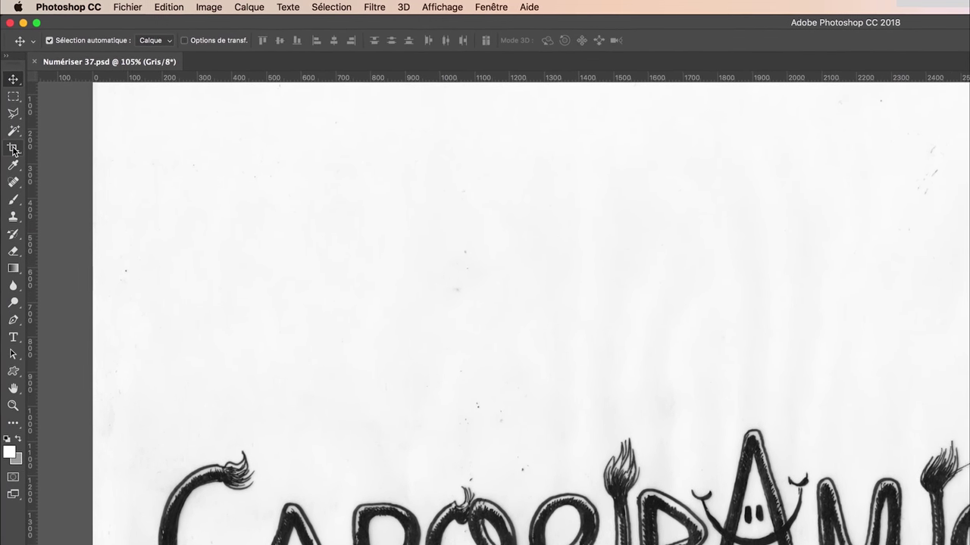
click(12, 141)
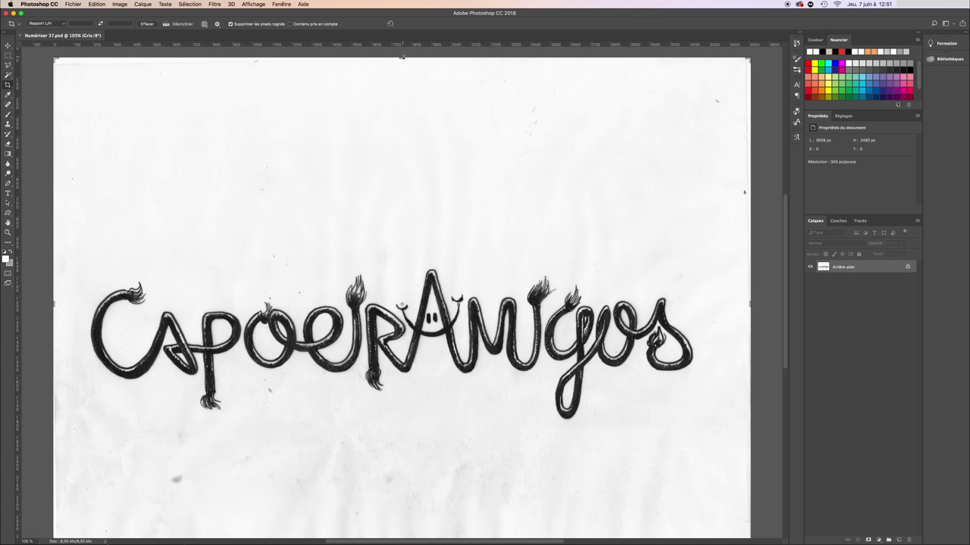
Step: Crop the scan to a 3508 × 912 px band around the lettering, deleting cropped pixels
drag(401, 57, 400, 154)
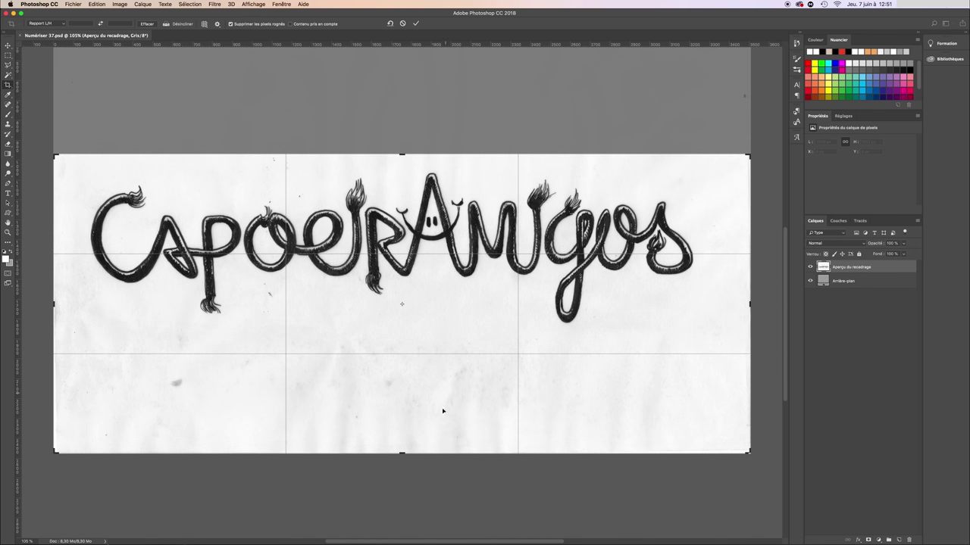
drag(402, 453, 403, 395)
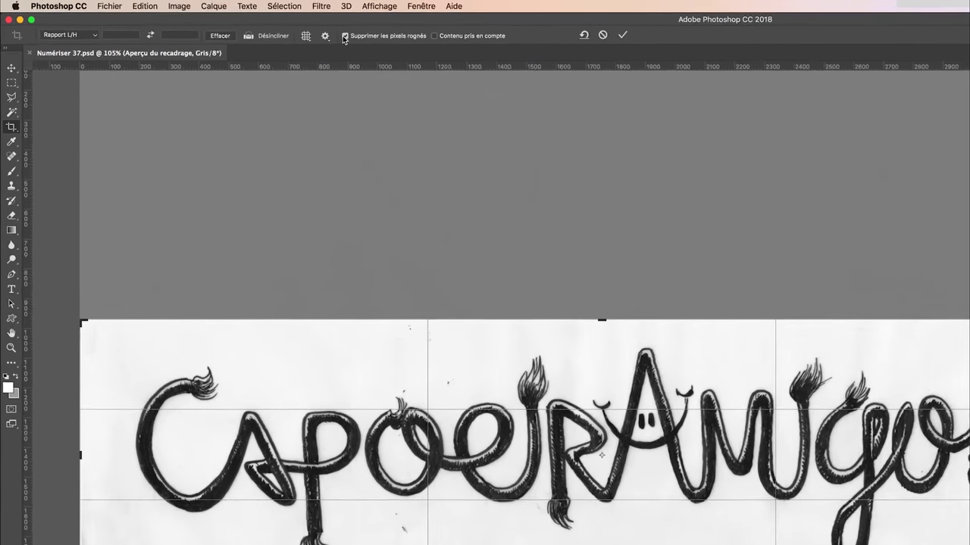
click(437, 46)
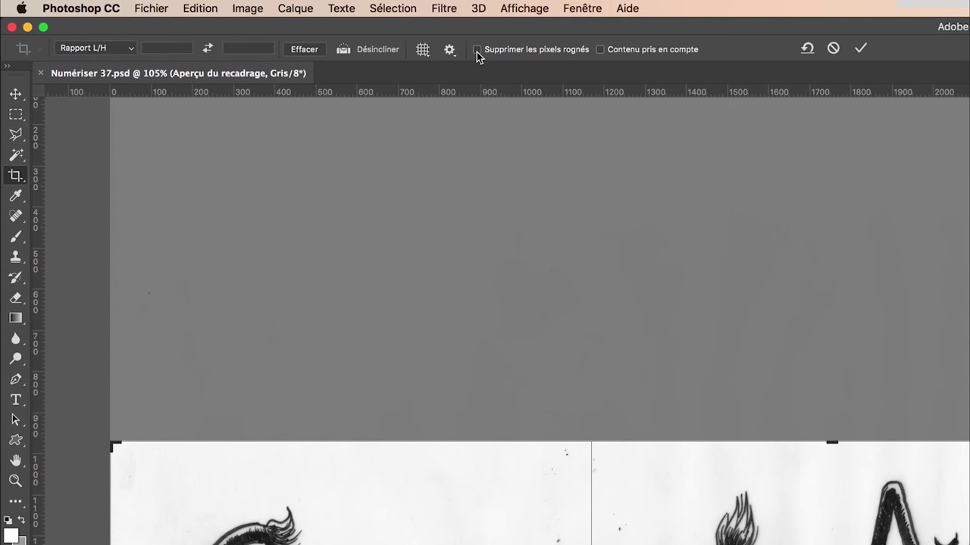
click(861, 50)
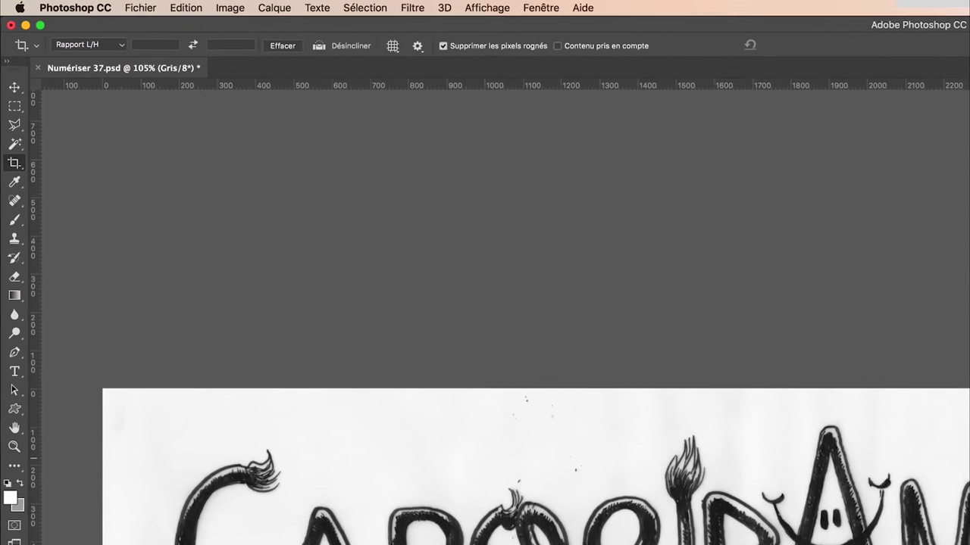
click(15, 95)
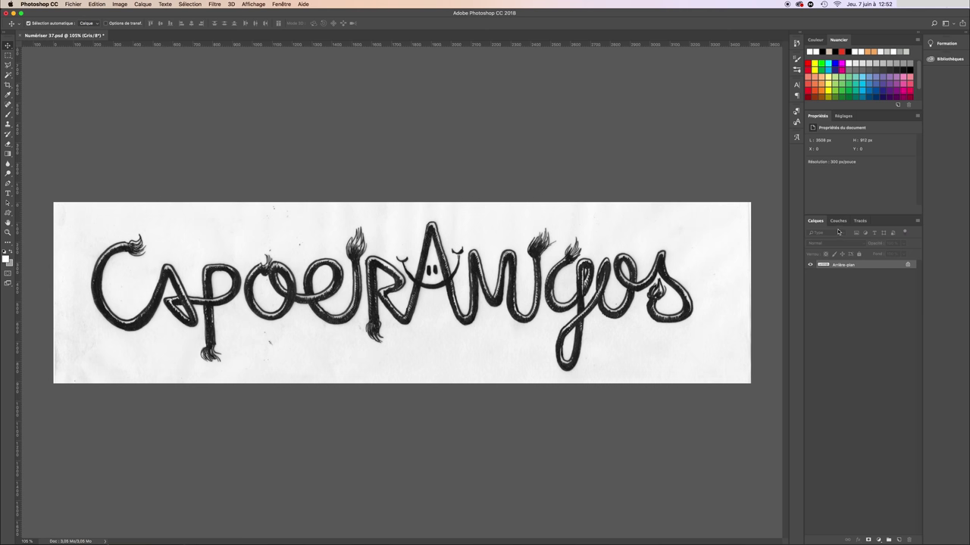
Step: Add a Niveaux (Levels) adjustment layer above the background scan and select it
click(281, 5)
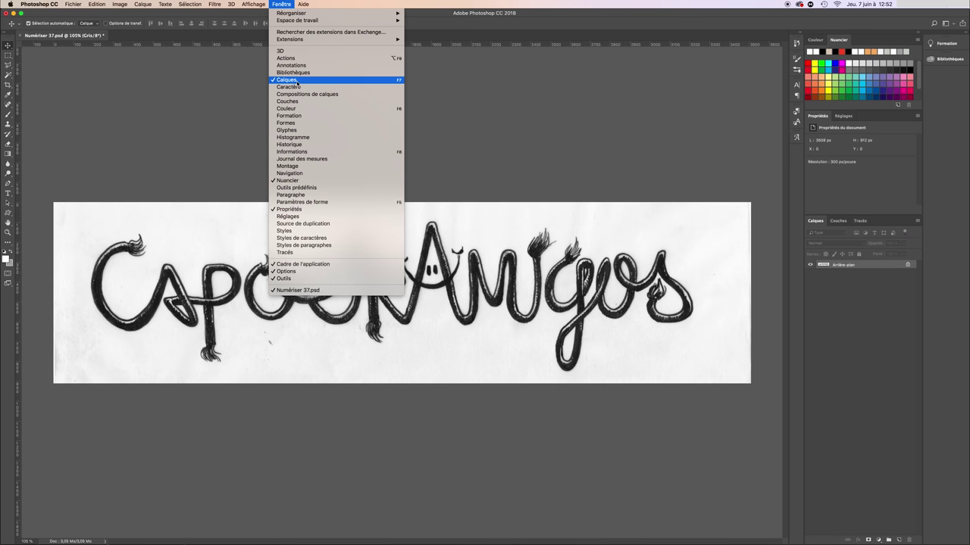
click(838, 322)
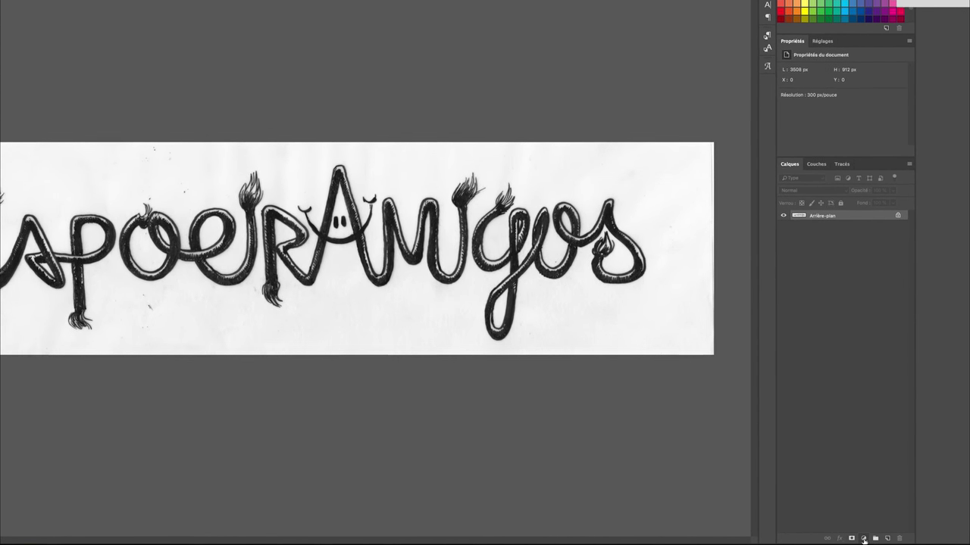
click(861, 537)
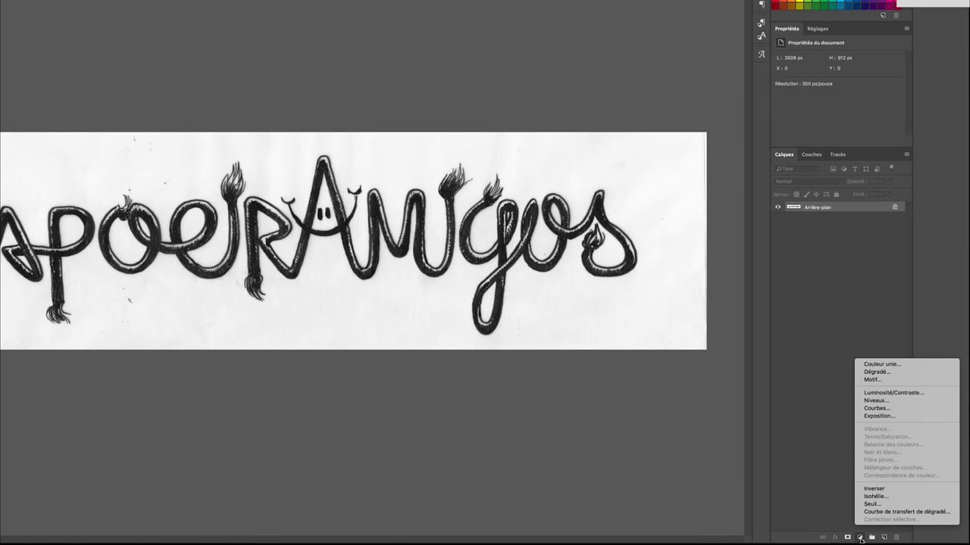
click(874, 399)
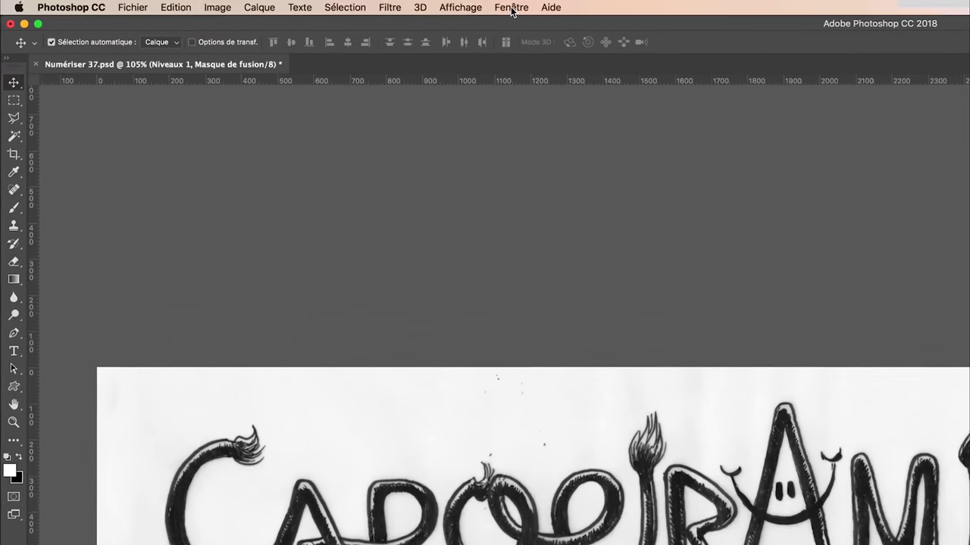
click(581, 9)
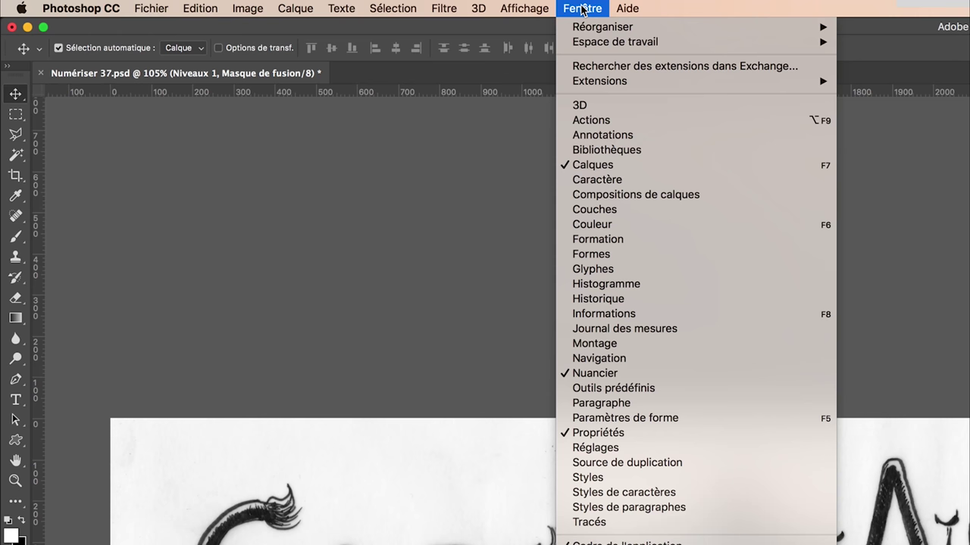
click(599, 433)
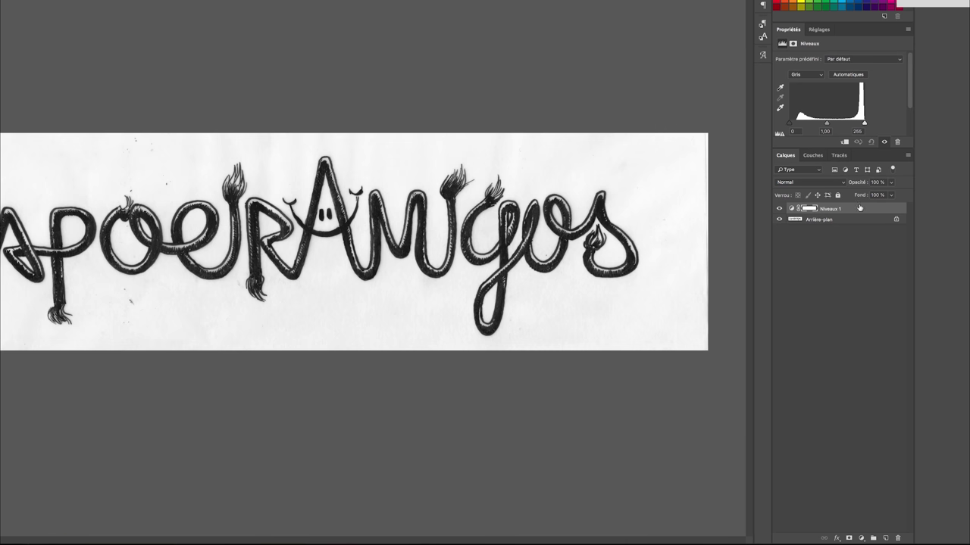
click(856, 210)
click(852, 219)
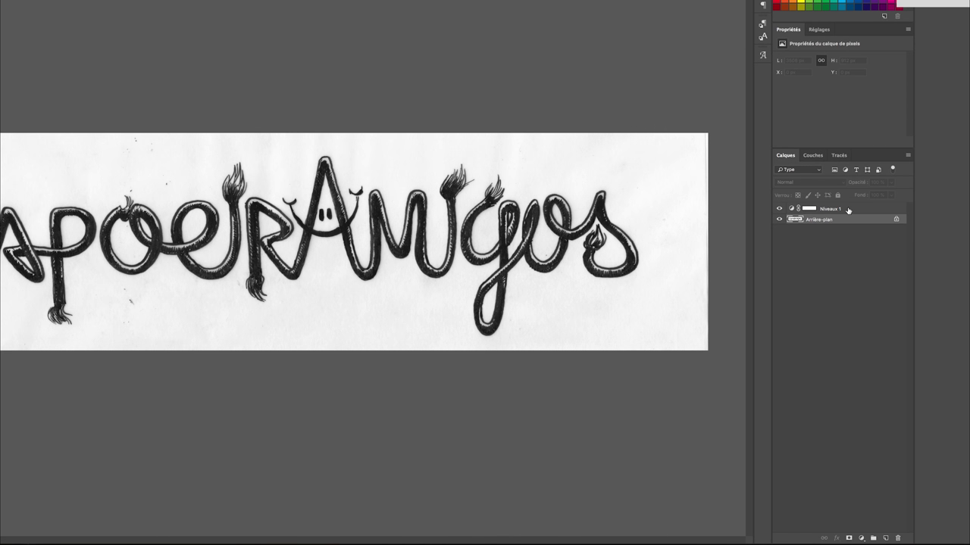
click(847, 210)
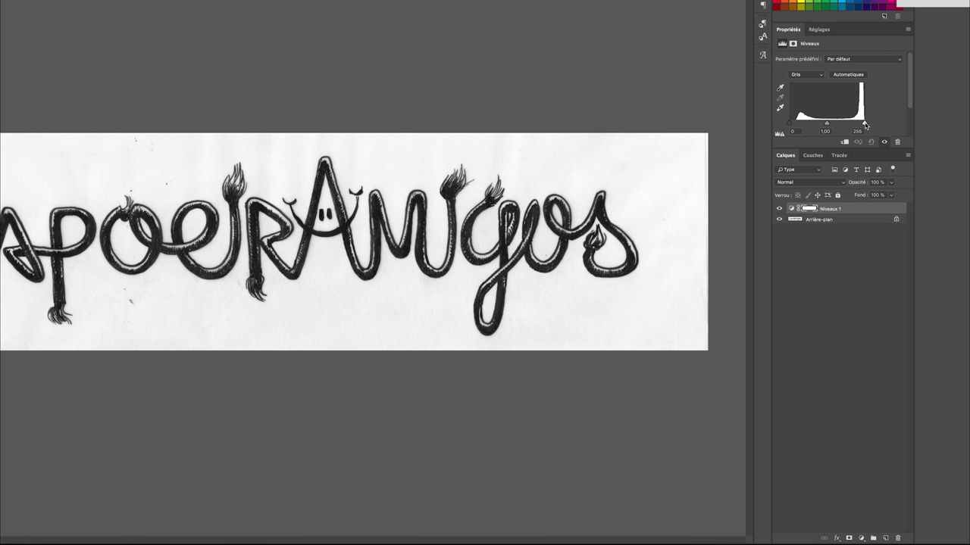
Step: Test the Levels black, midtone and white sliders, leaving the white point at 252
drag(864, 125, 816, 125)
drag(776, 219, 846, 219)
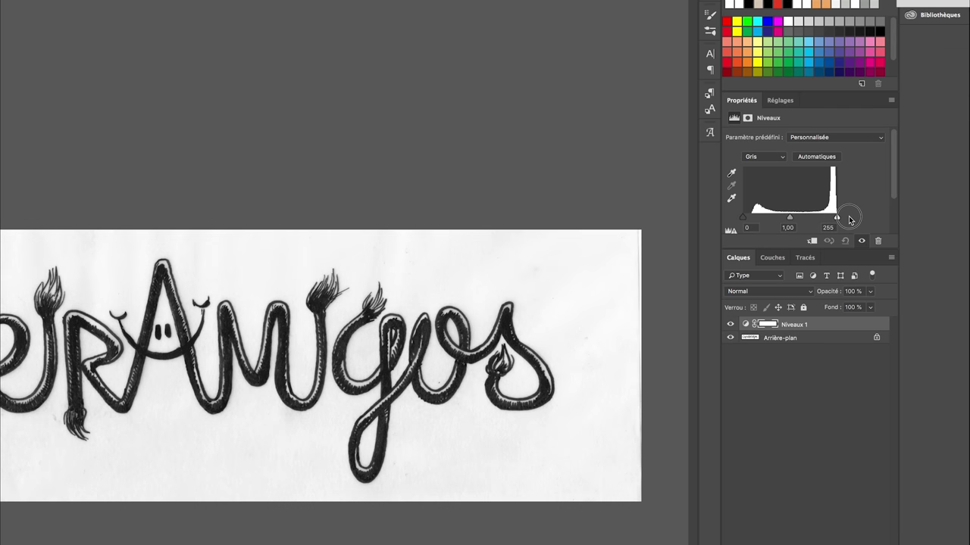
mouse_move(743, 220)
mouse_down()
mouse_move(844, 219)
mouse_move(719, 219)
mouse_up()
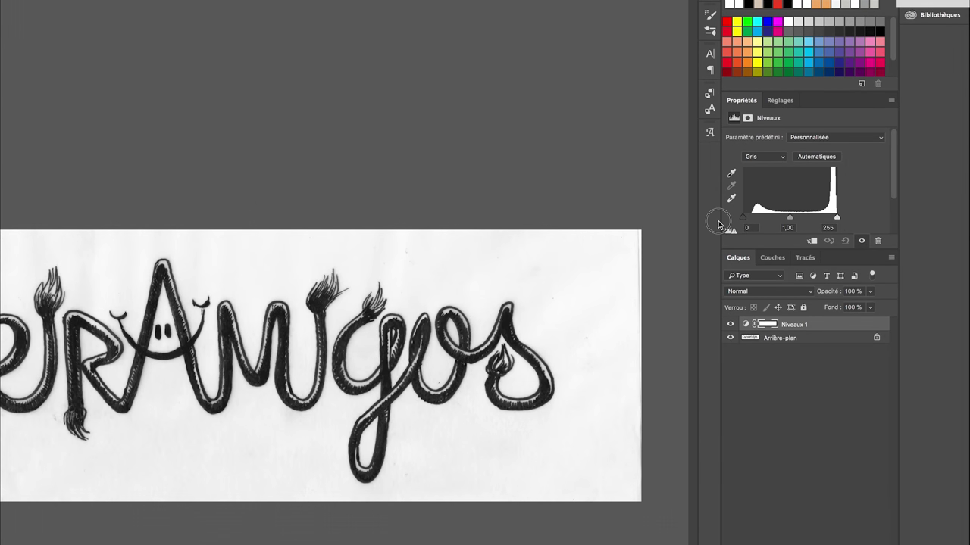
mouse_move(790, 221)
mouse_down()
mouse_move(804, 220)
mouse_move(785, 220)
mouse_move(794, 220)
mouse_up()
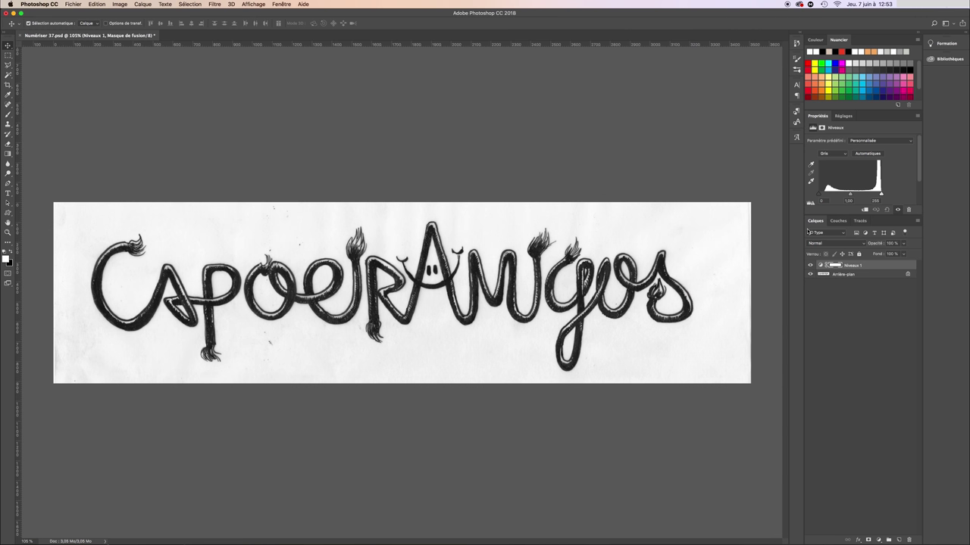
drag(881, 195, 879, 196)
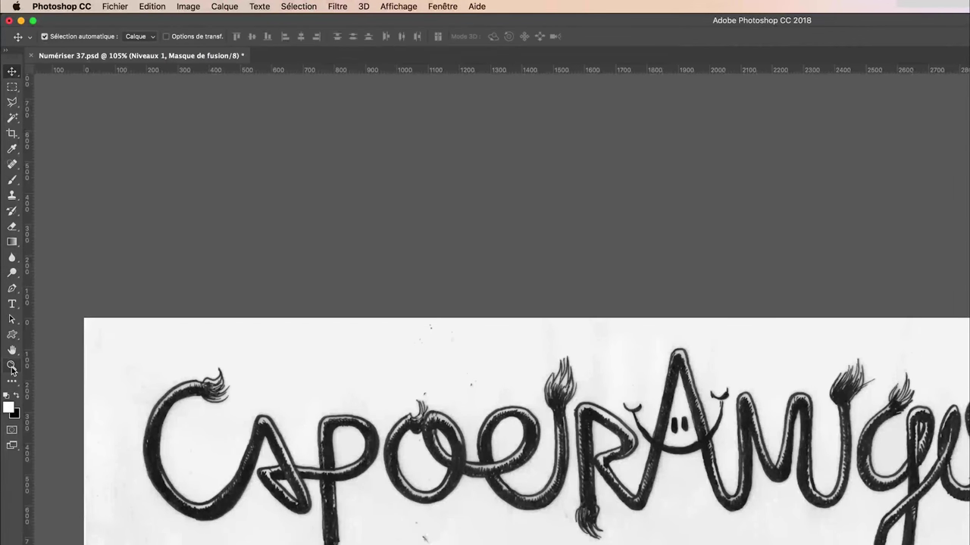
Step: Zoom the lettering to 200% and try lower white-point values on Niveaux 1
click(7, 232)
click(565, 302)
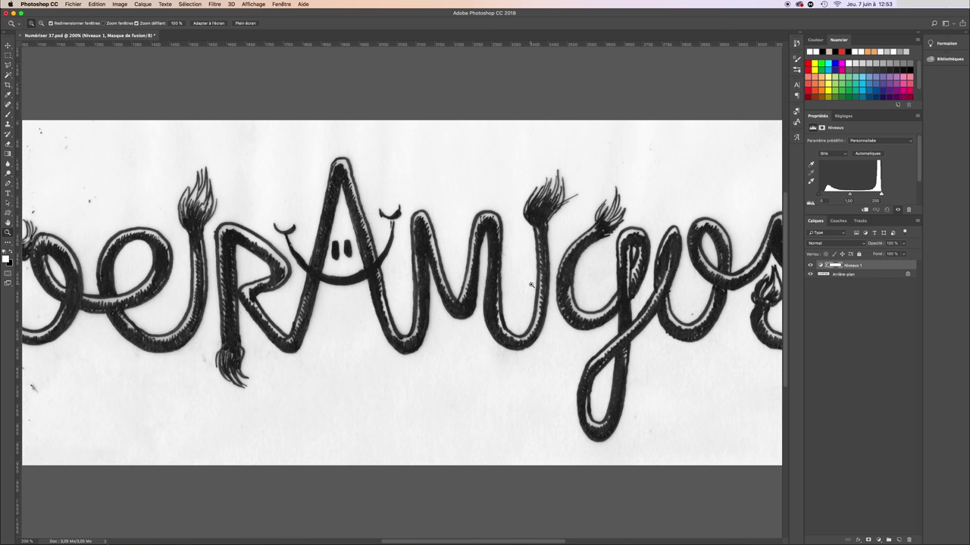
key(v)
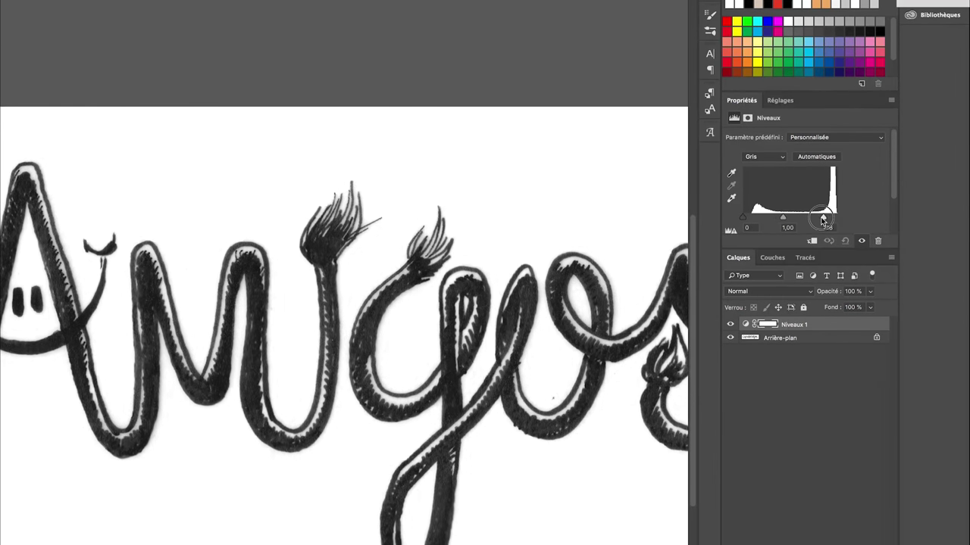
drag(881, 195, 856, 195)
drag(800, 219, 794, 221)
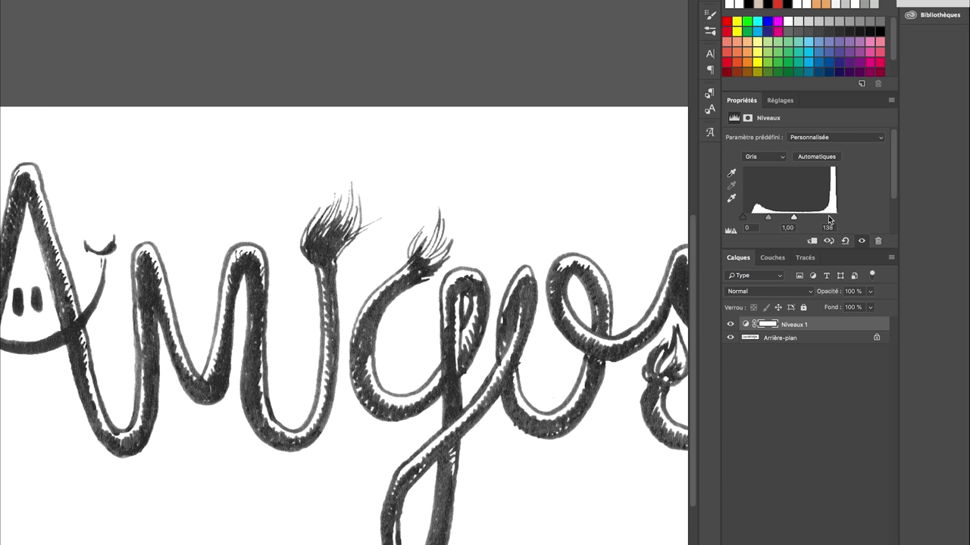
drag(793, 220, 852, 220)
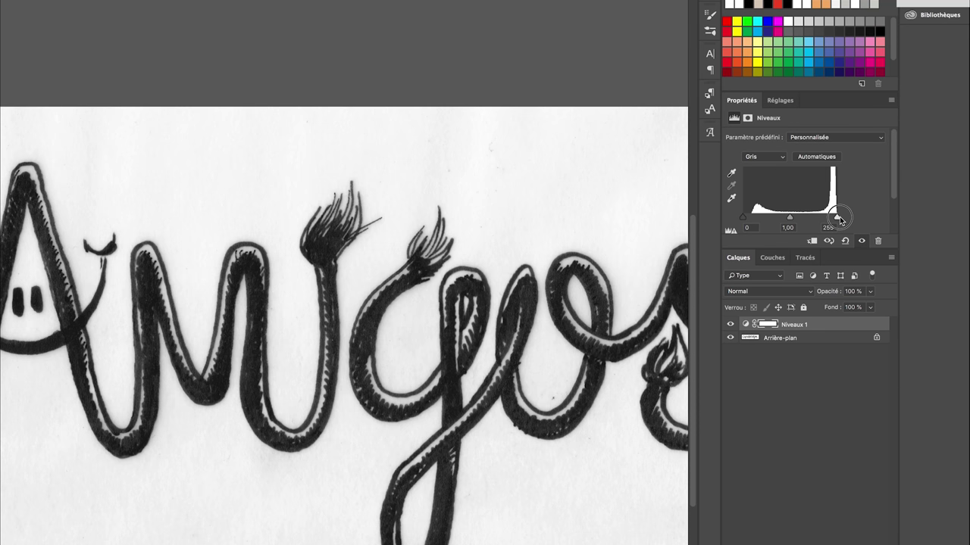
Step: Set the Levels black input to 51 and white input to 192, then pan across the lettering
drag(839, 217, 826, 220)
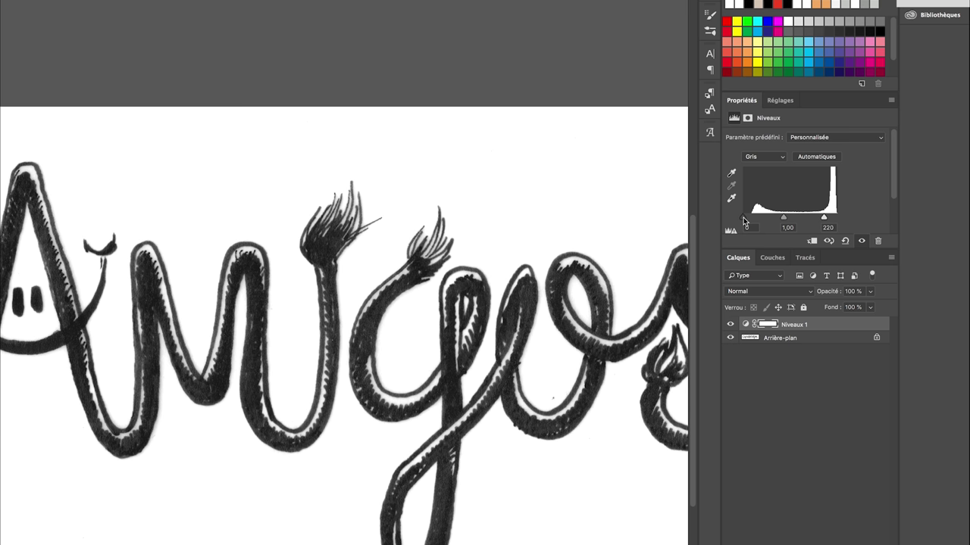
drag(743, 218, 764, 221)
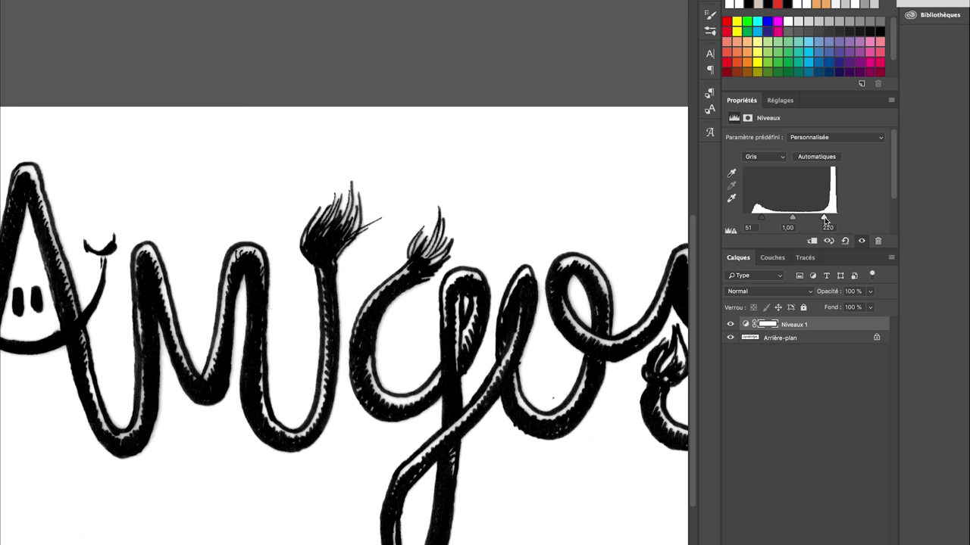
click(824, 220)
drag(825, 220, 815, 220)
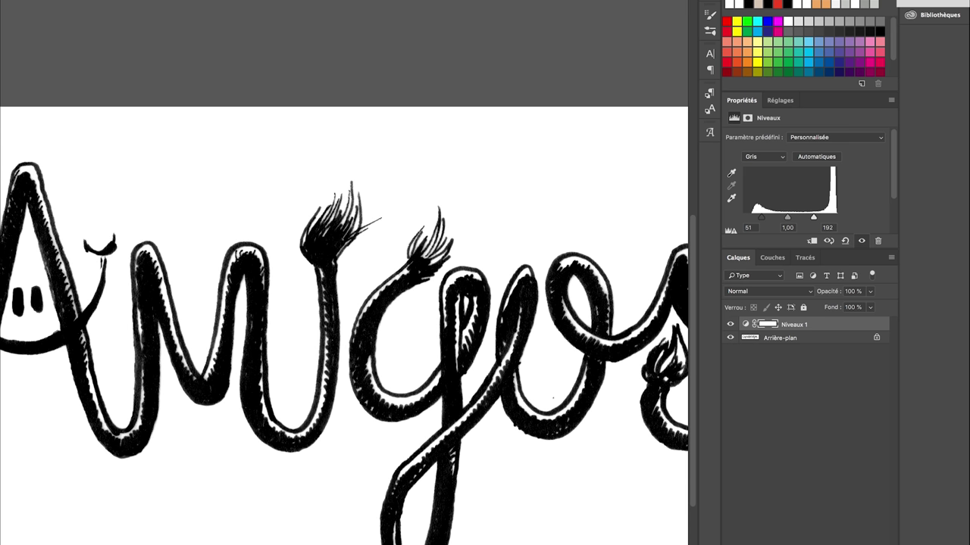
scroll(391, 273, down, 2)
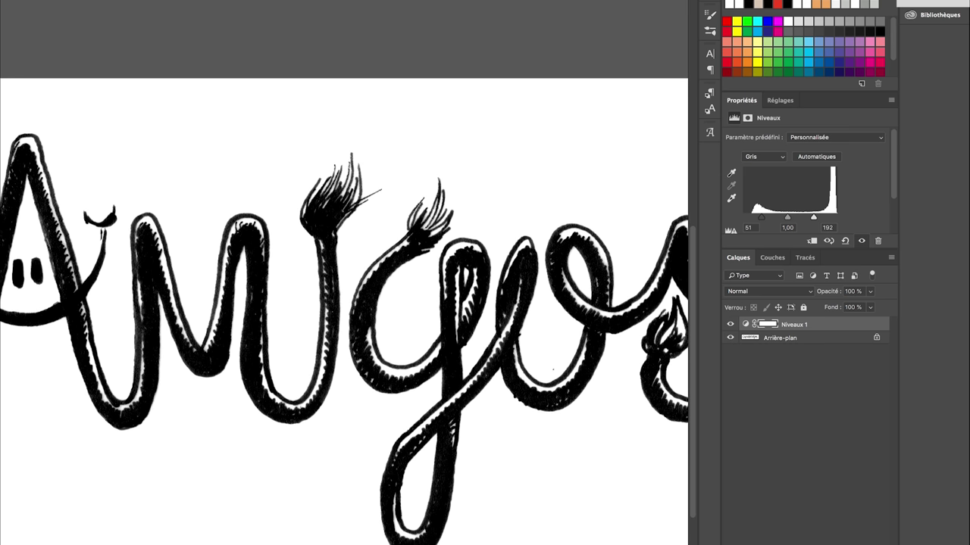
scroll(345, 311, left, 10)
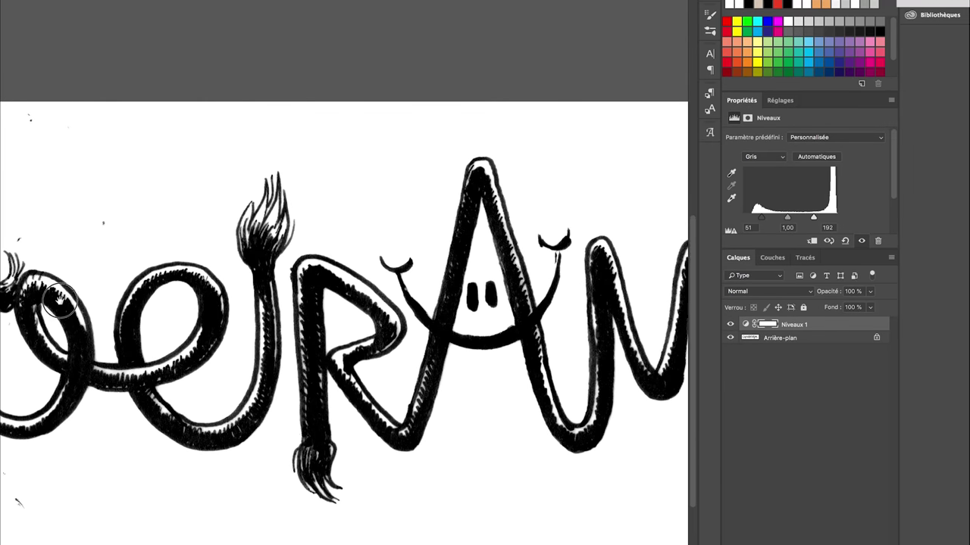
scroll(225, 336, right, 7)
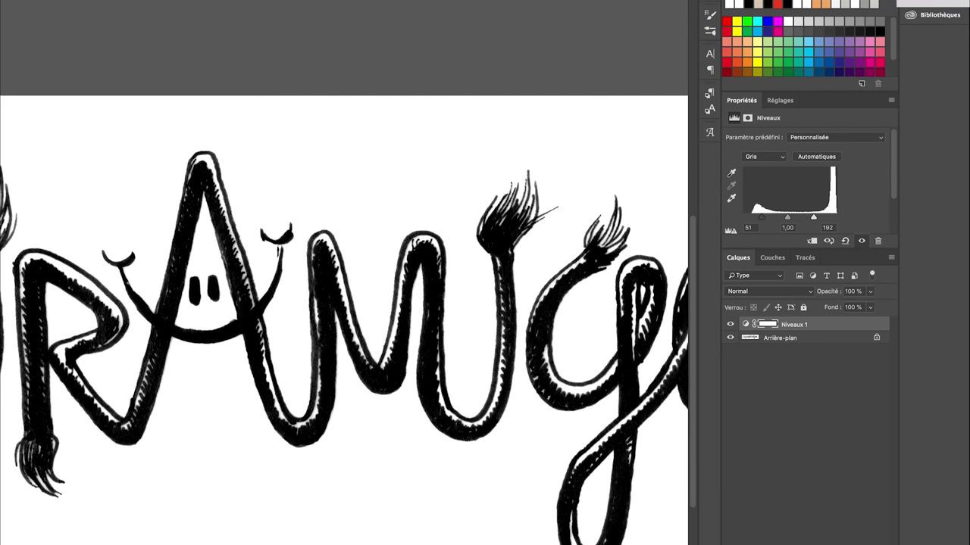
scroll(225, 335, right, 1)
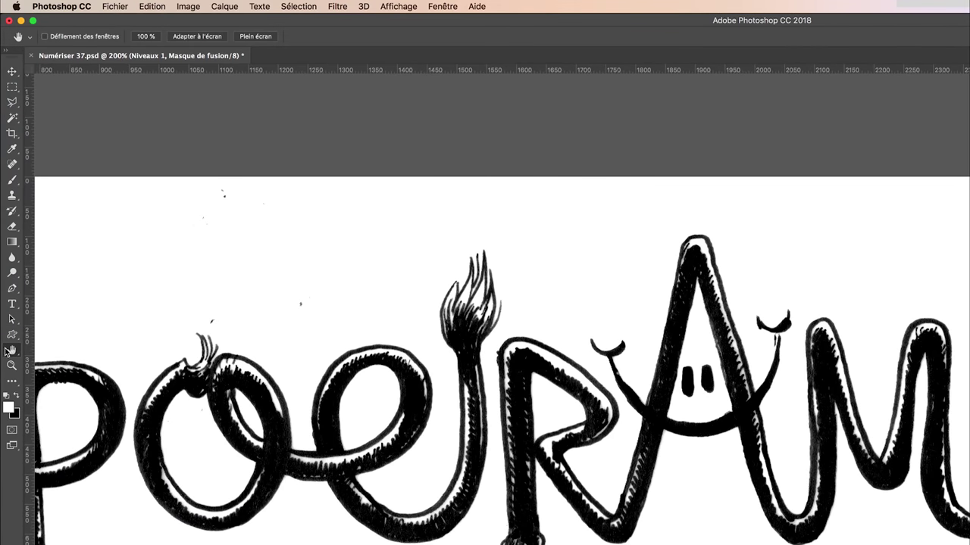
Step: Fit the lettering on screen and pick the Brush tool with white as foreground colour
double_click(11, 353)
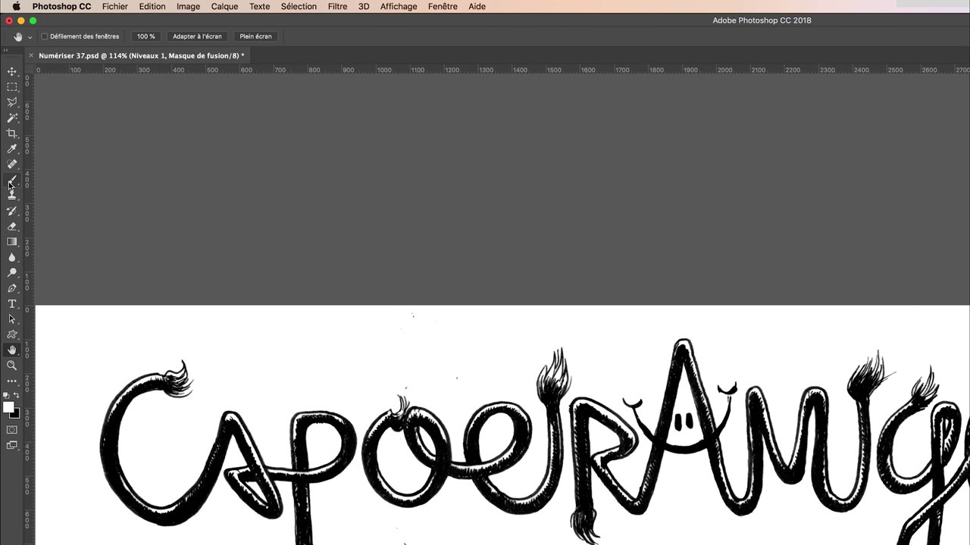
click(13, 182)
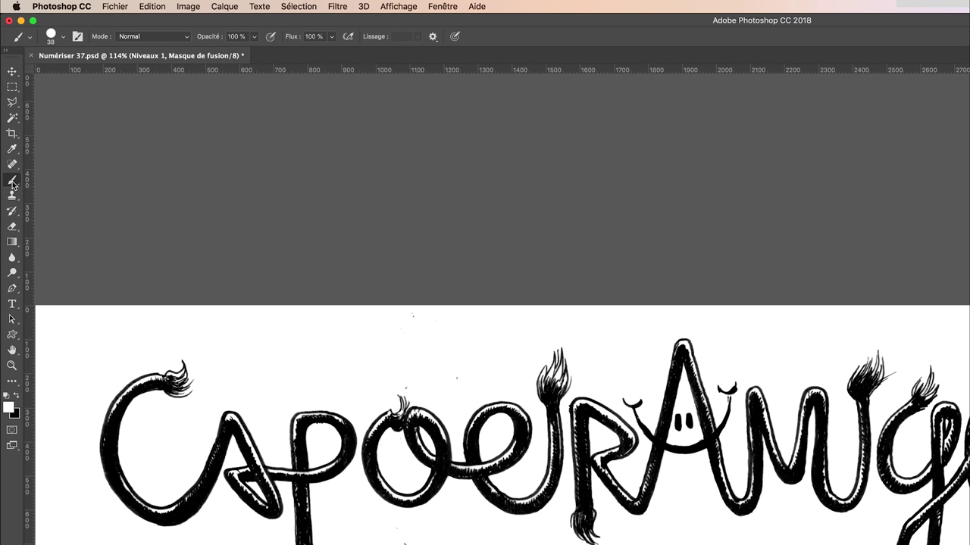
click(9, 408)
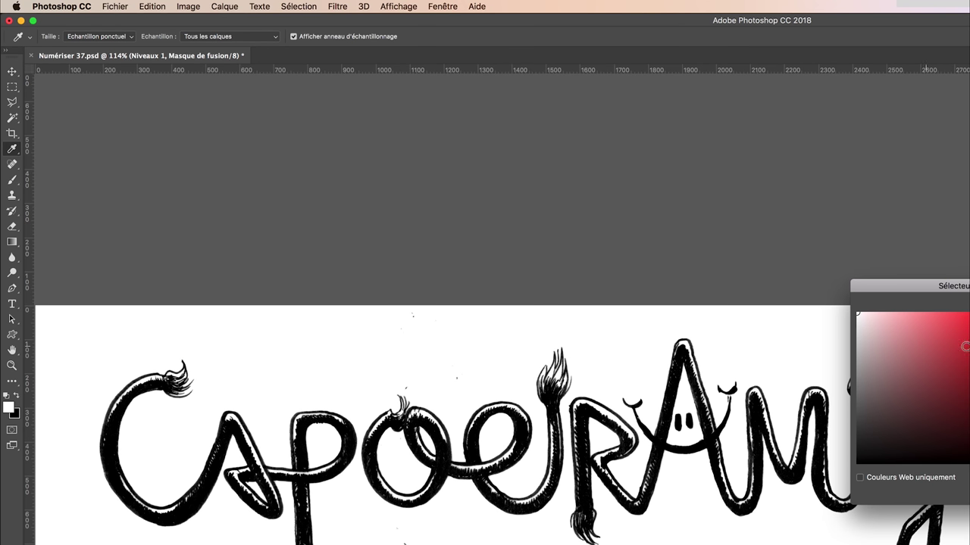
key(Return)
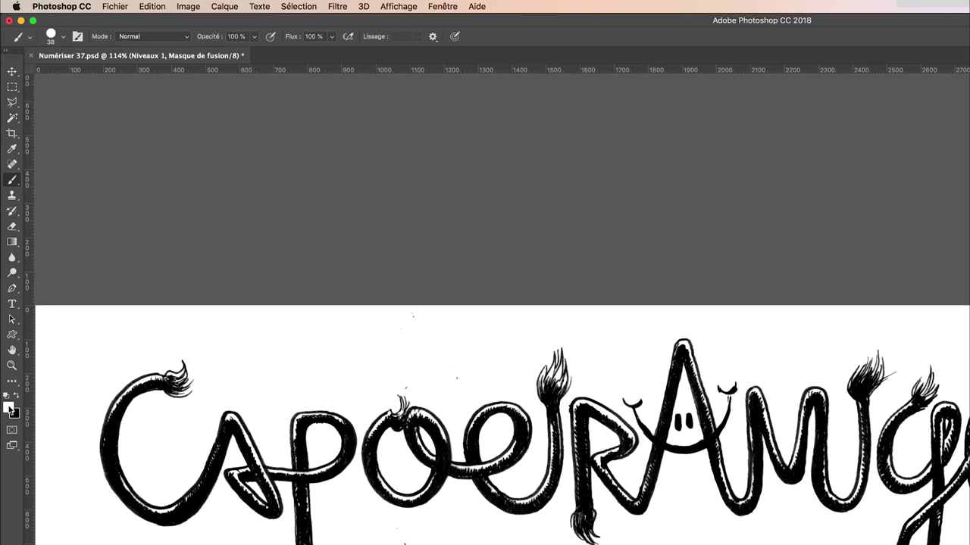
click(9, 408)
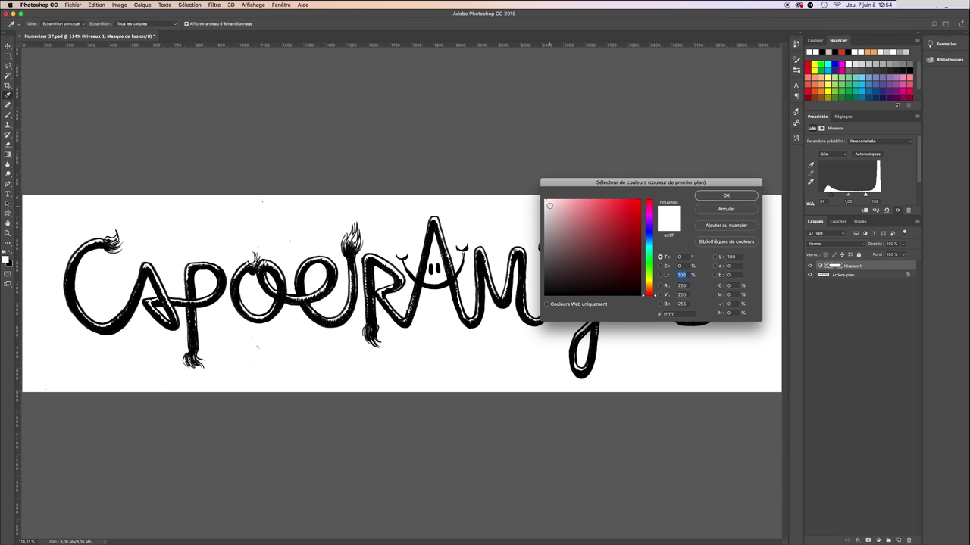
click(726, 196)
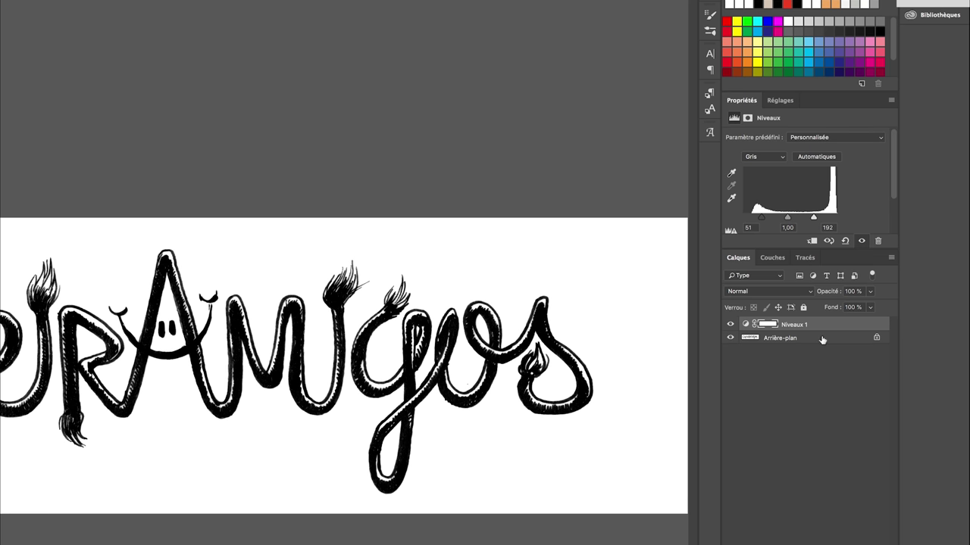
Step: Paint out stray specks on the Arrière-plan layer with a smaller brush
click(822, 338)
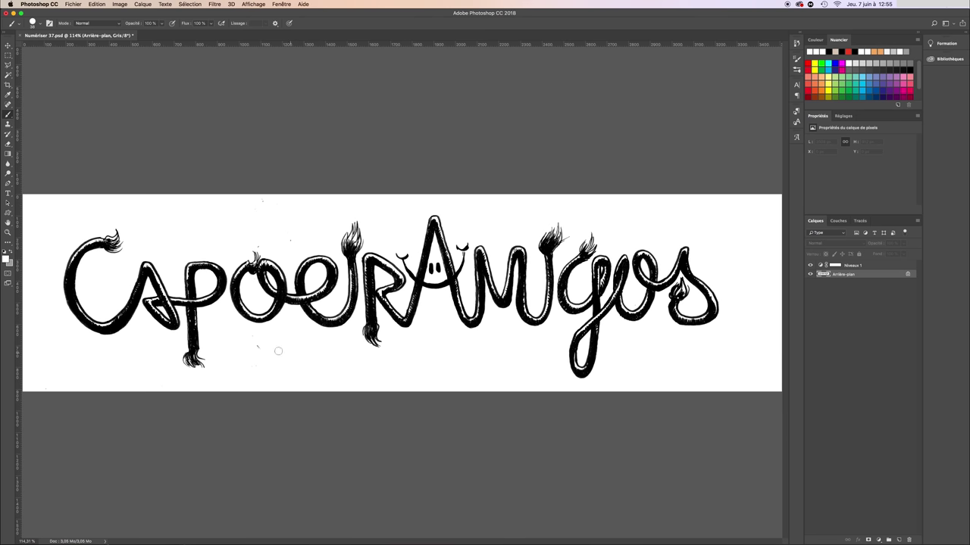
click(258, 346)
key(bracketleft)
key(v)
click(116, 7)
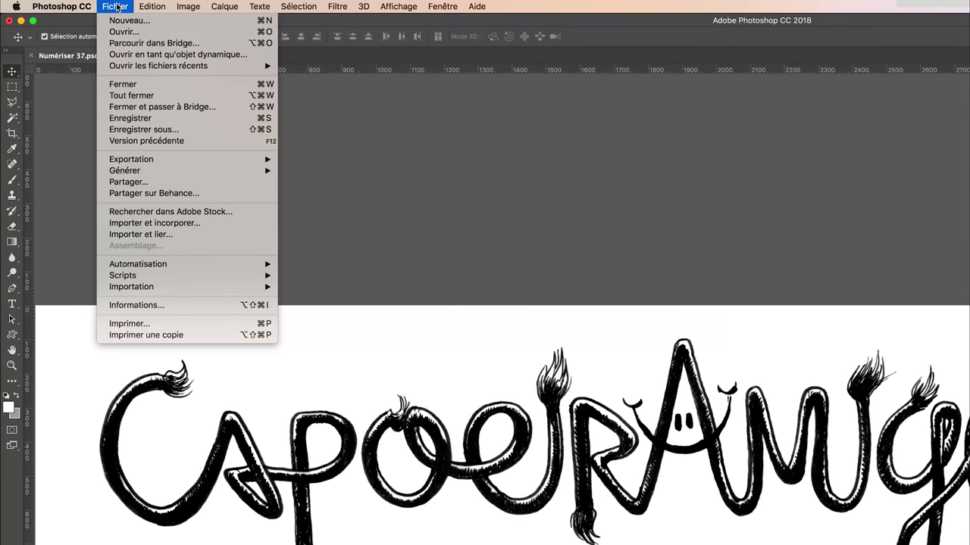
Step: Save the lettering, then export it as PNG-24 Numériser-37.png into the teeshirt folder via Save for Web
click(127, 122)
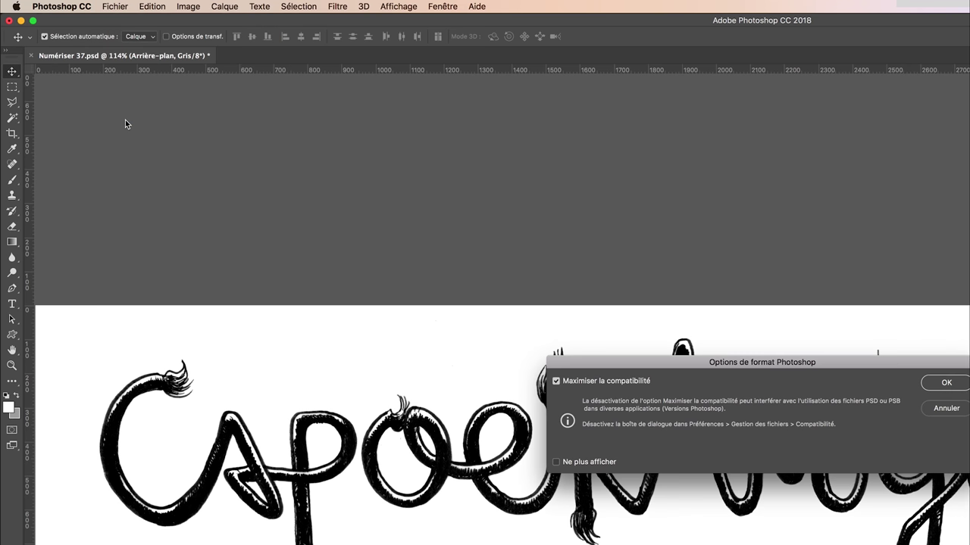
click(957, 388)
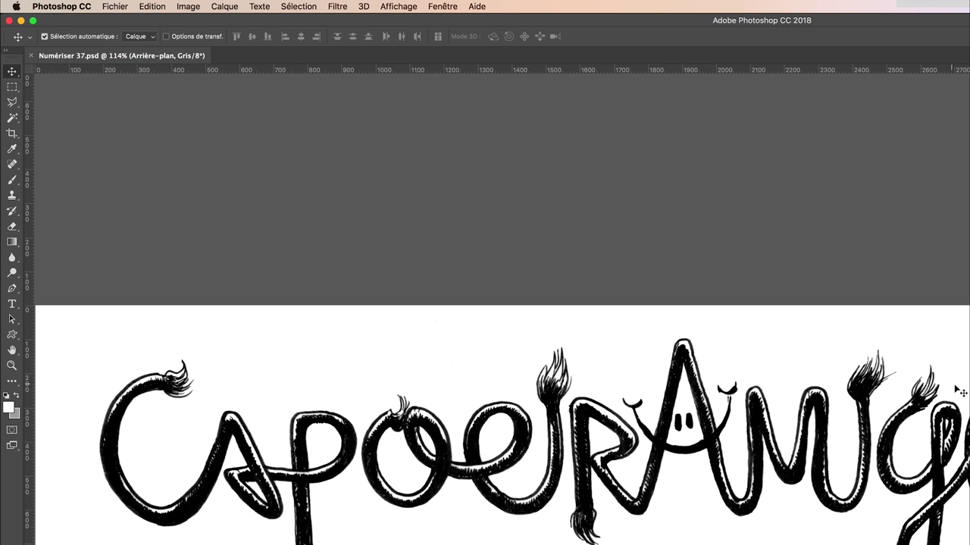
click(114, 6)
mouse_move(131, 159)
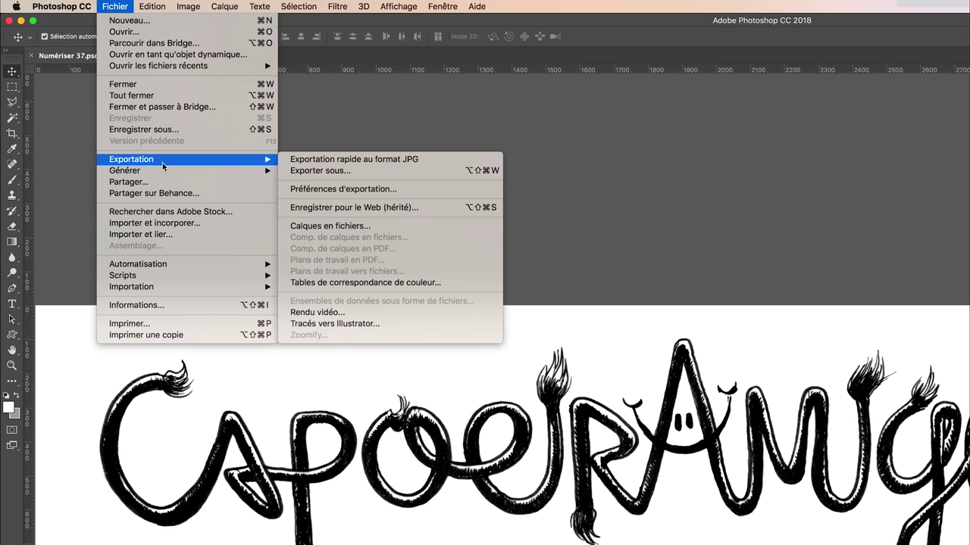
click(364, 209)
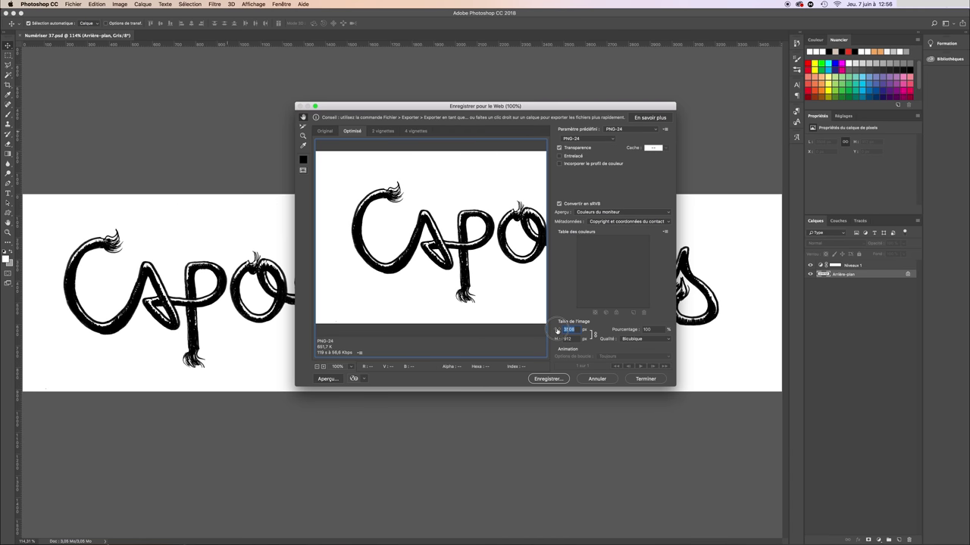
click(570, 330)
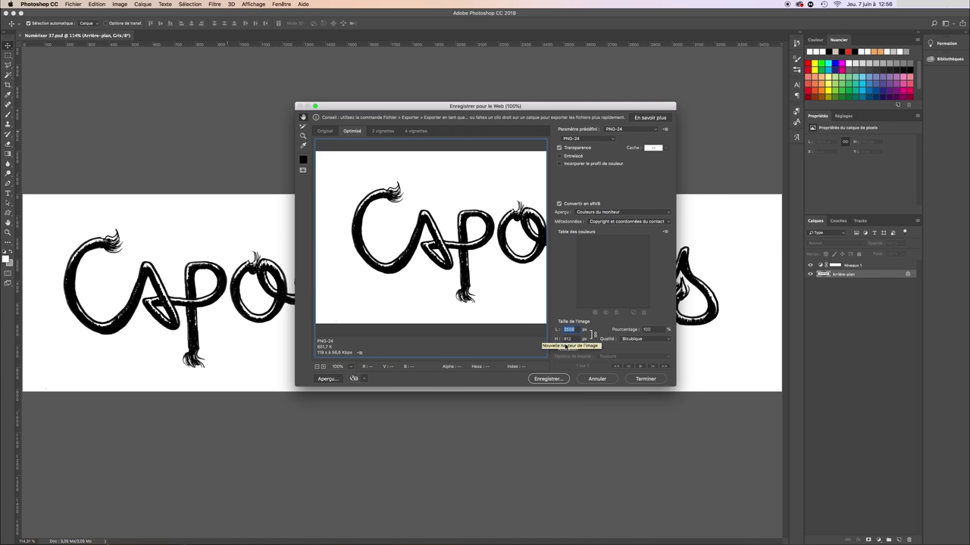
click(550, 379)
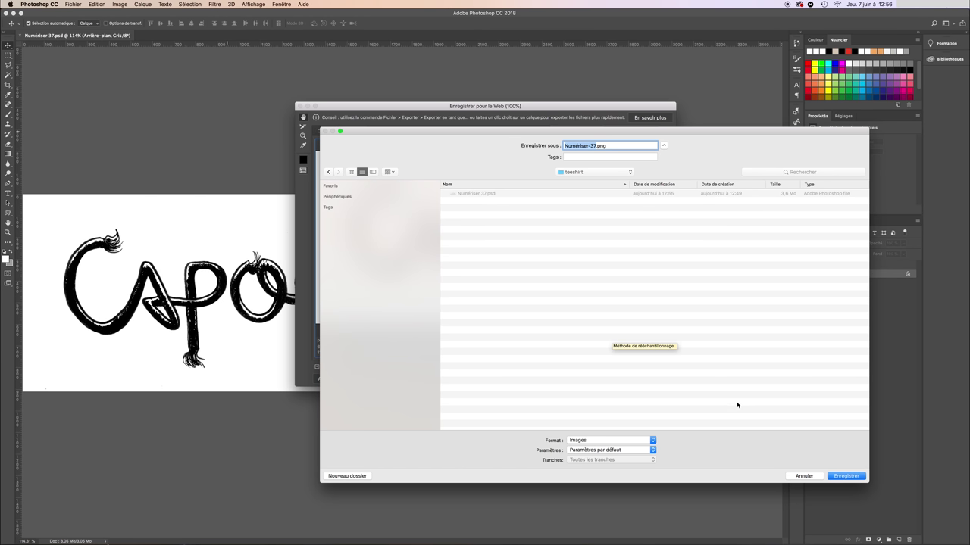
click(848, 476)
click(542, 219)
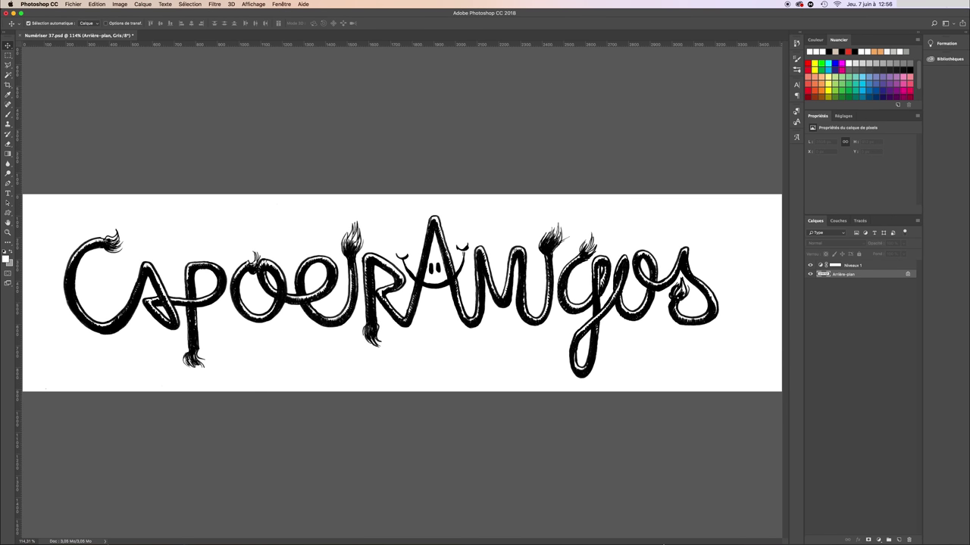
click(666, 529)
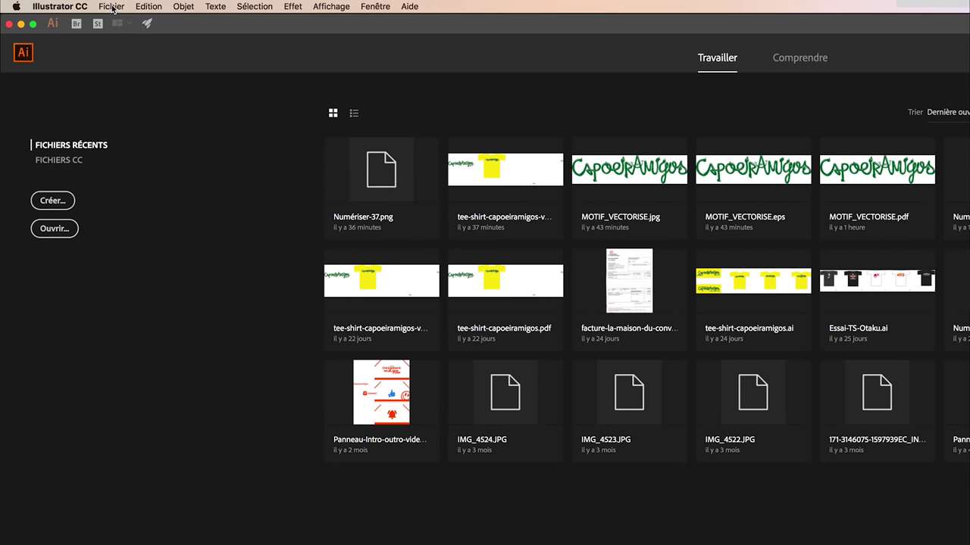
Step: Create a new A4 landscape print document measuring 297 × 210 mm
click(72, 4)
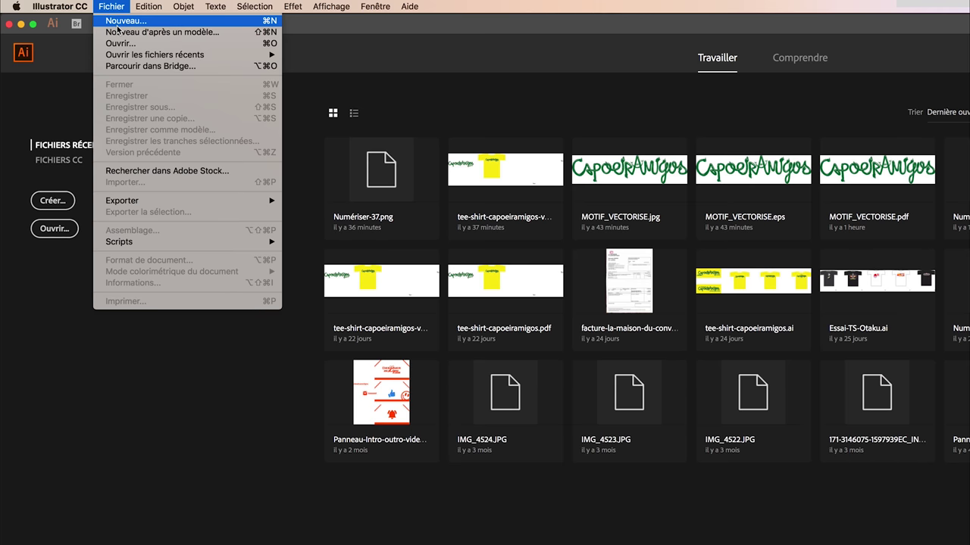
click(123, 21)
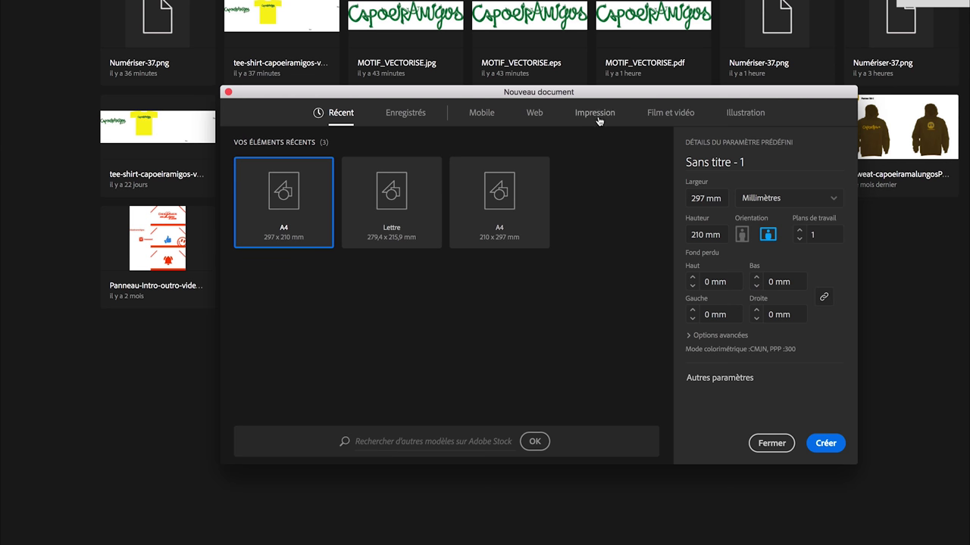
click(594, 115)
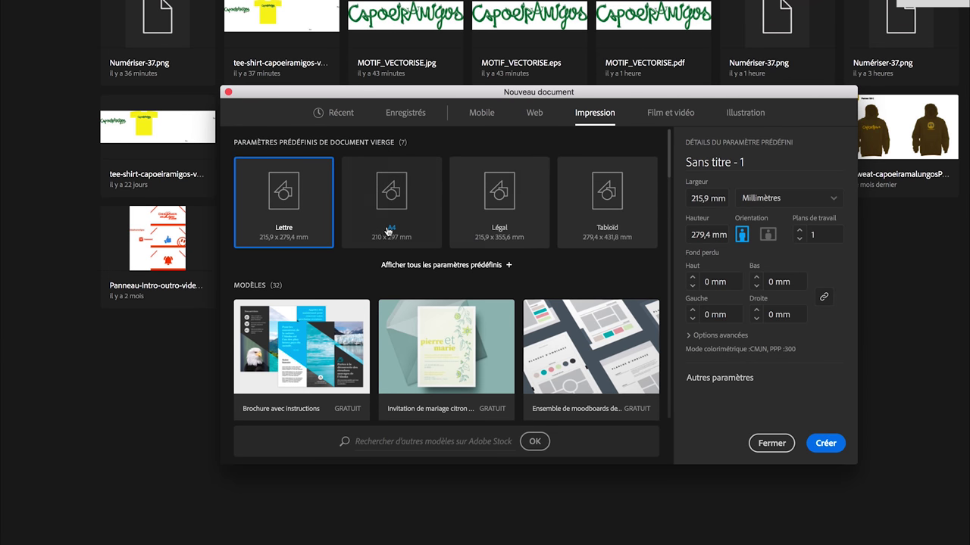
click(393, 189)
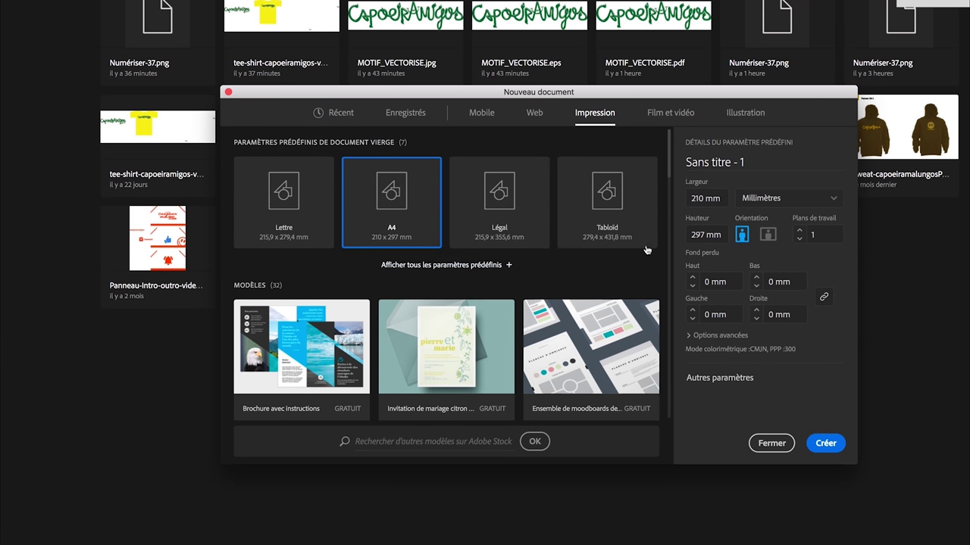
click(768, 235)
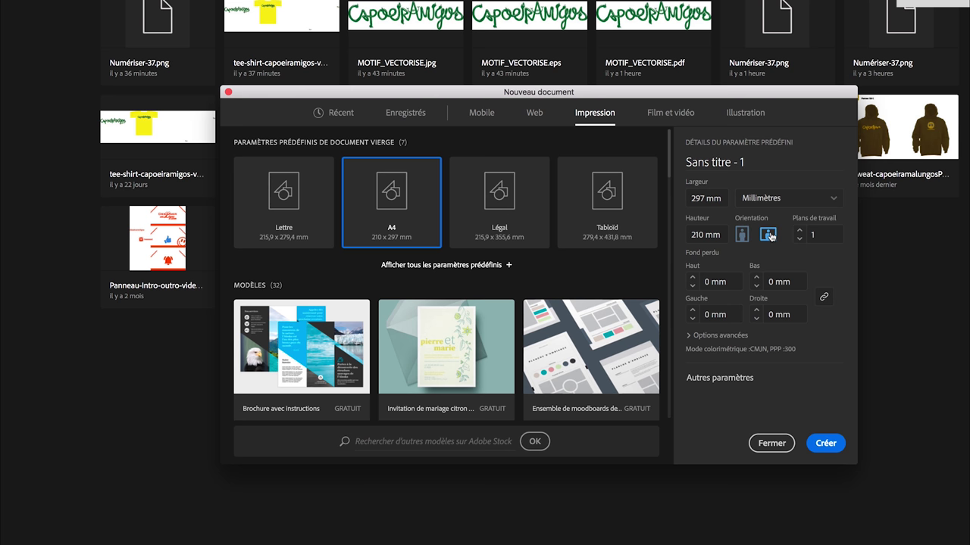
click(826, 444)
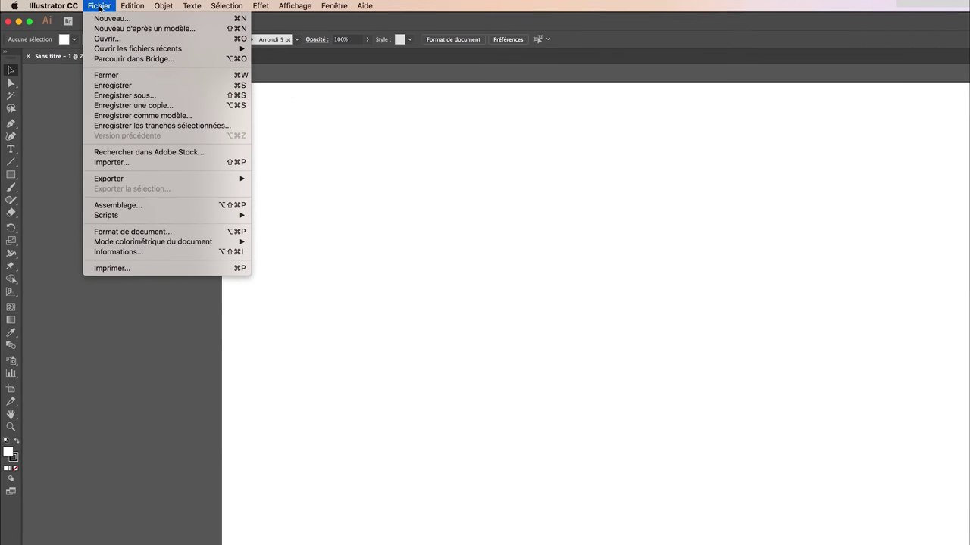
Step: Import Numériser-37.png from the teeshirt folder and place it on the artboard
click(615, 321)
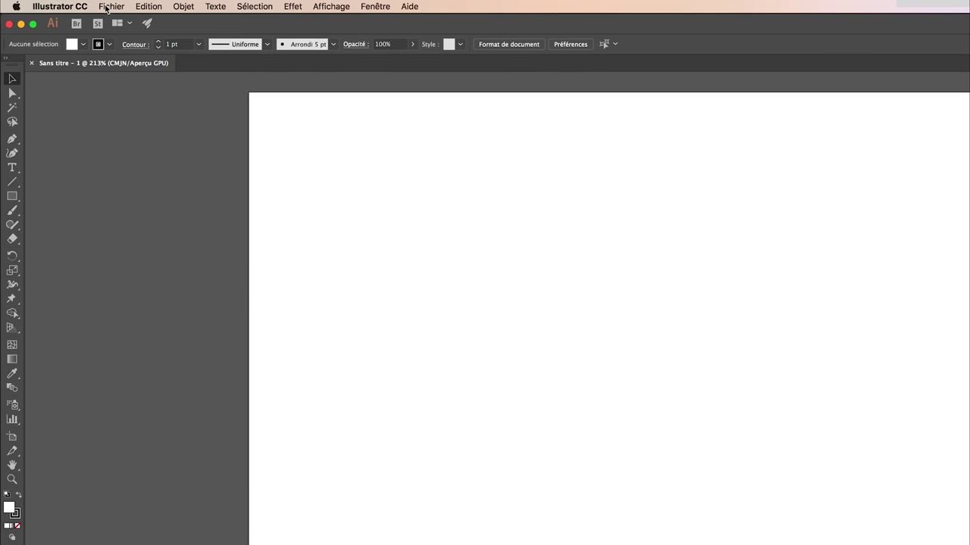
click(110, 7)
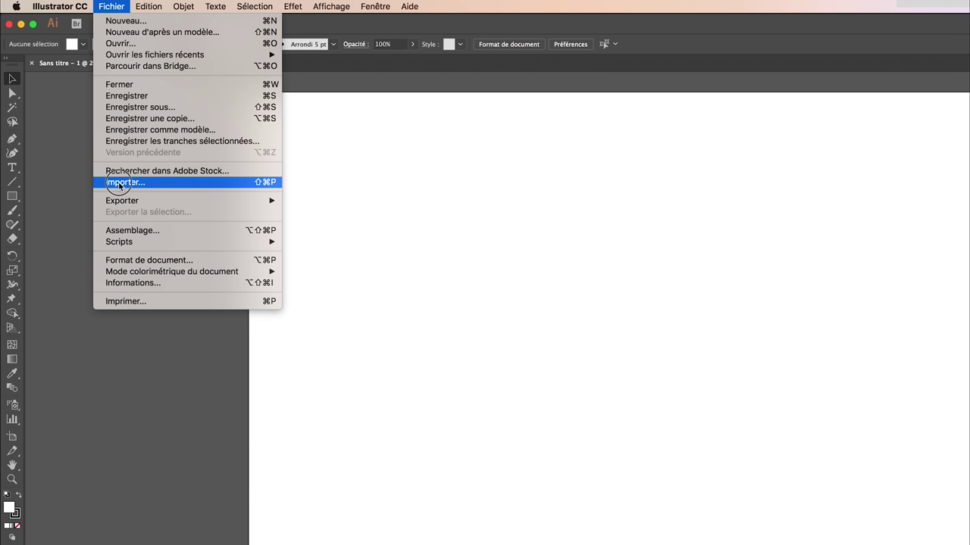
click(124, 182)
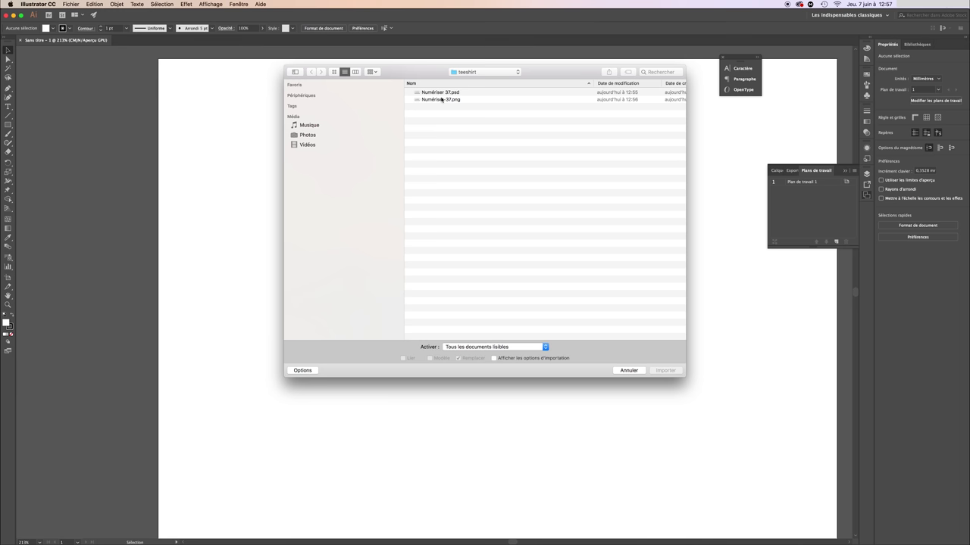
click(439, 99)
key(space)
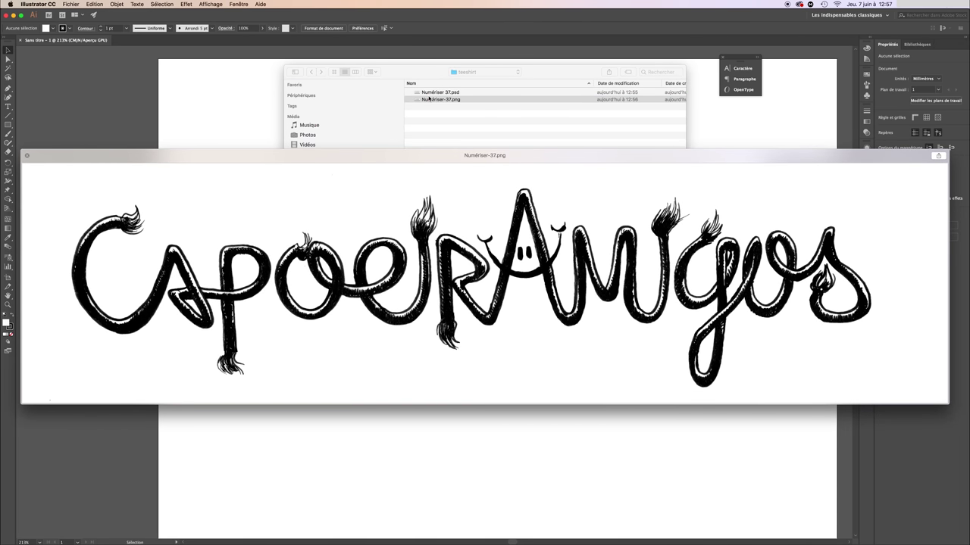
double_click(428, 98)
click(180, 110)
Step: Move the placed scan up and left, and zoom out to see the whole lettering
drag(446, 307, 336, 250)
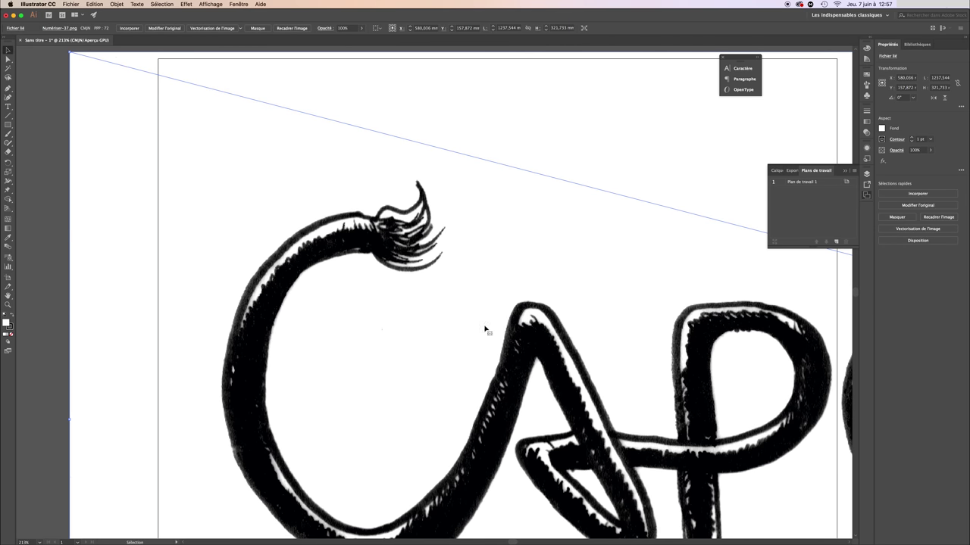
drag(526, 339, 448, 316)
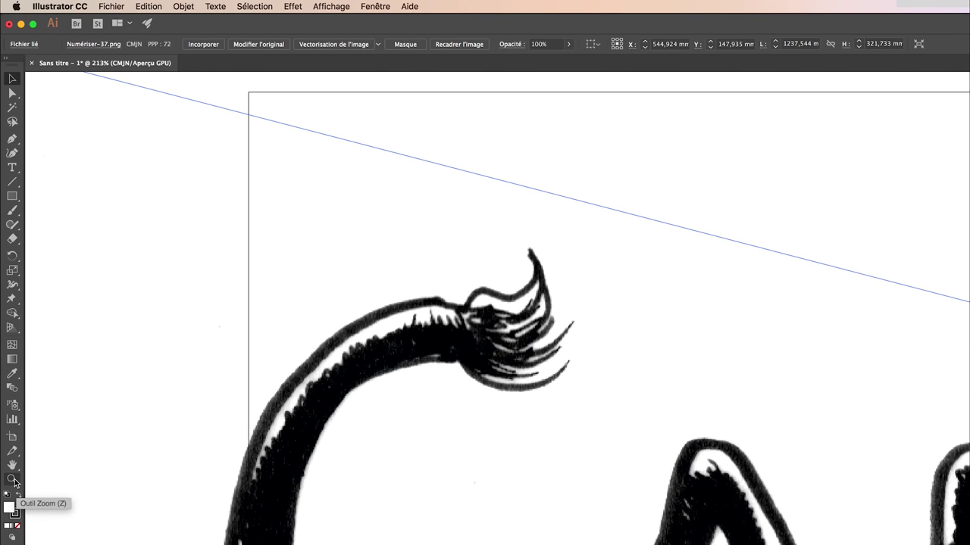
click(322, 8)
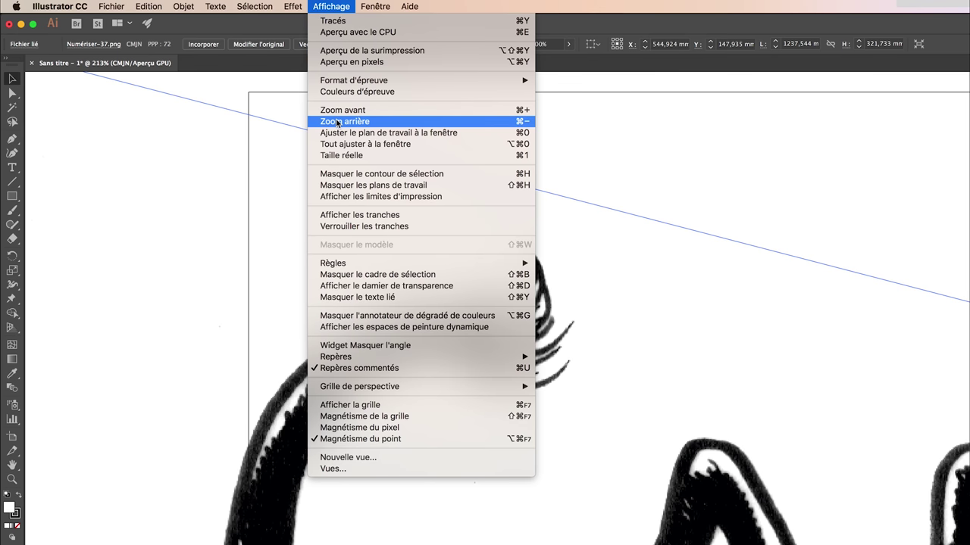
key(super+minus)
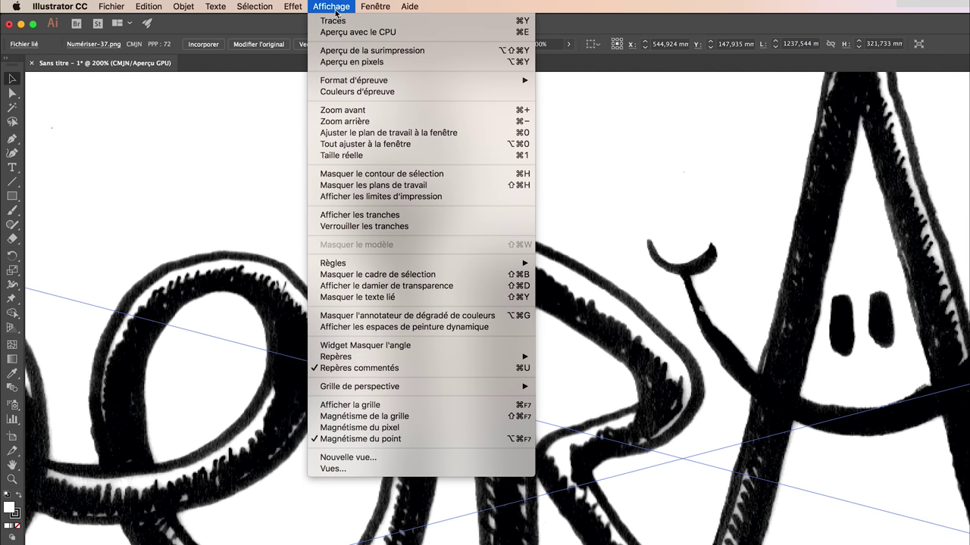
click(345, 122)
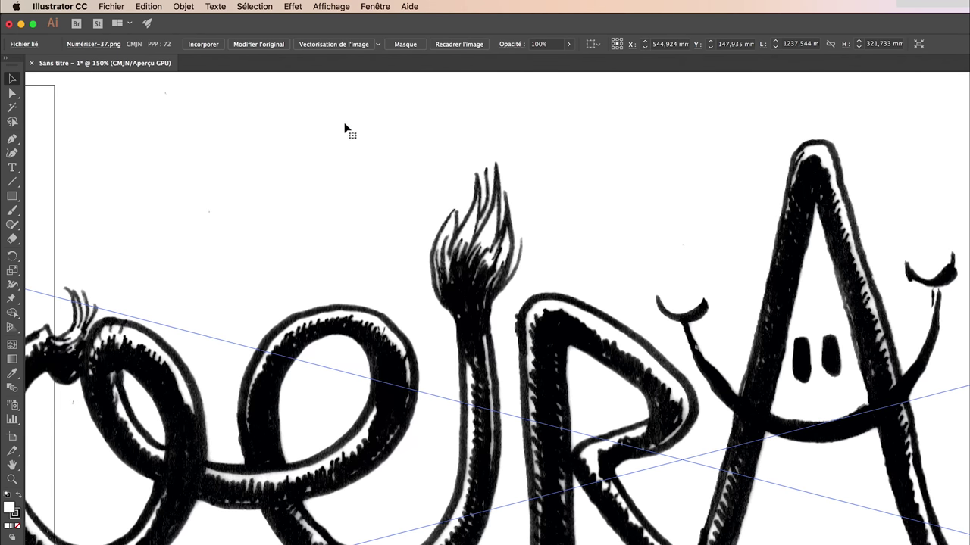
click(335, 7)
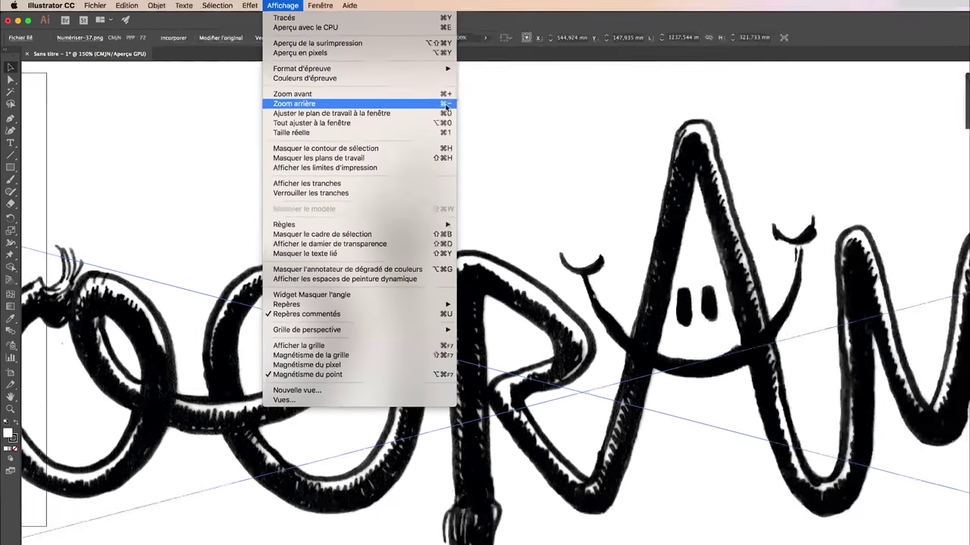
click(447, 107)
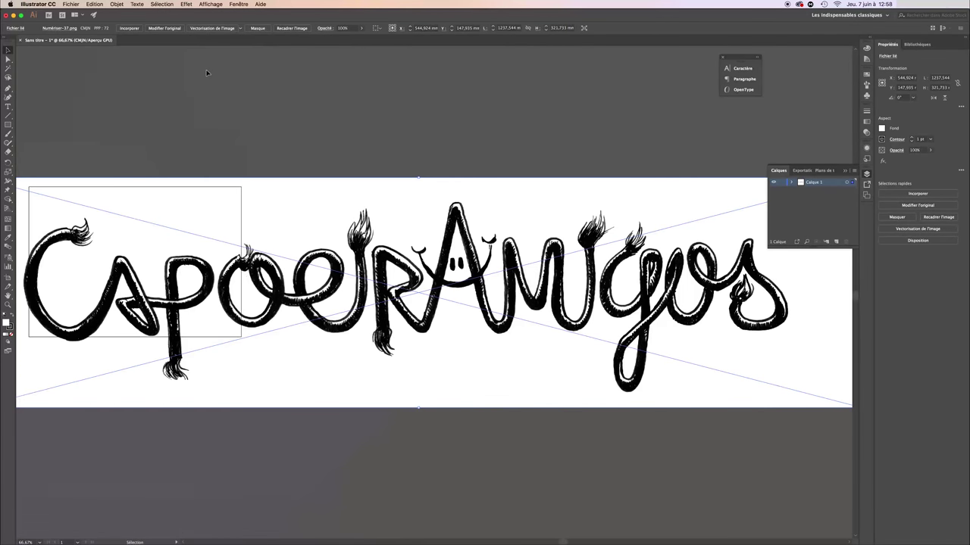
Step: Reselect the placed Numériser-37.png lettering image
click(84, 117)
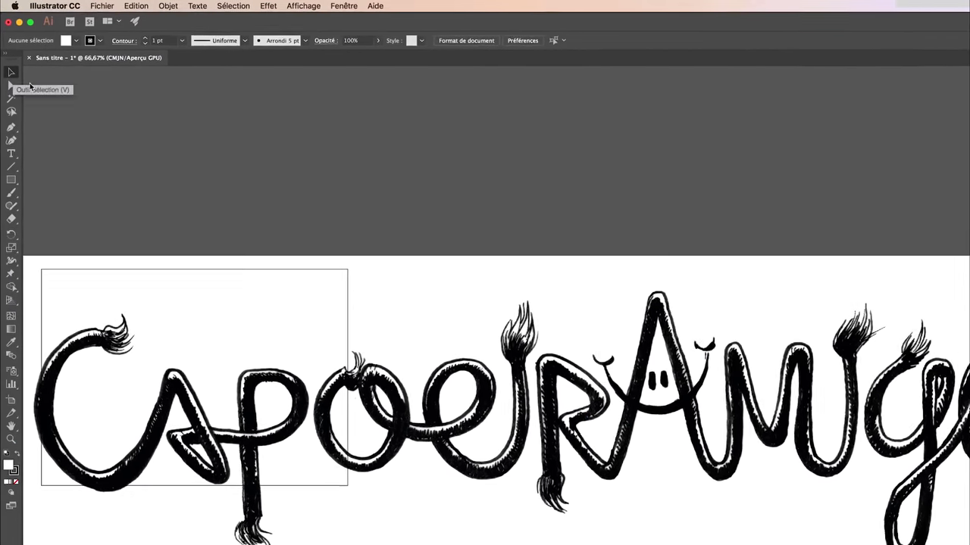
click(201, 181)
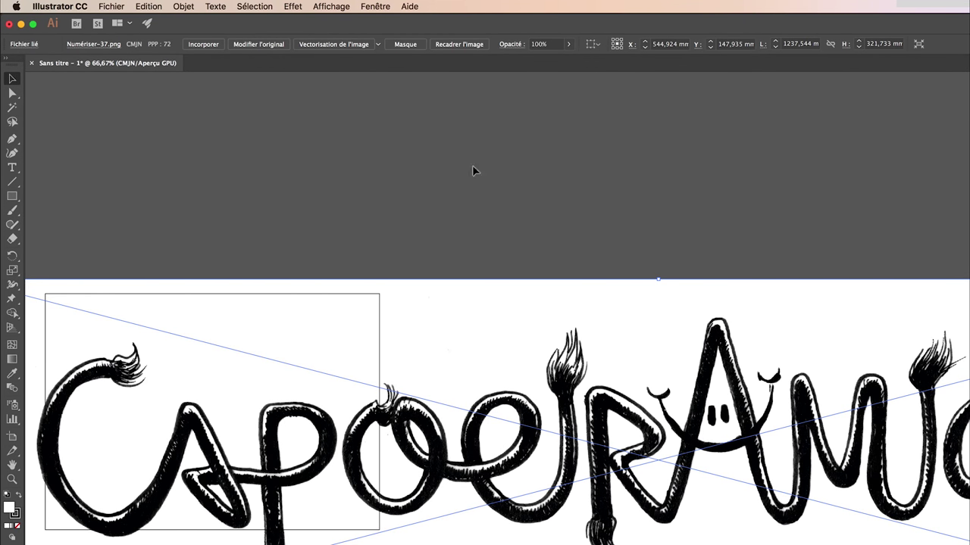
click(348, 227)
Step: Image-trace the selected scan, accepting the slow-tracing warning, and expand the result
click(374, 324)
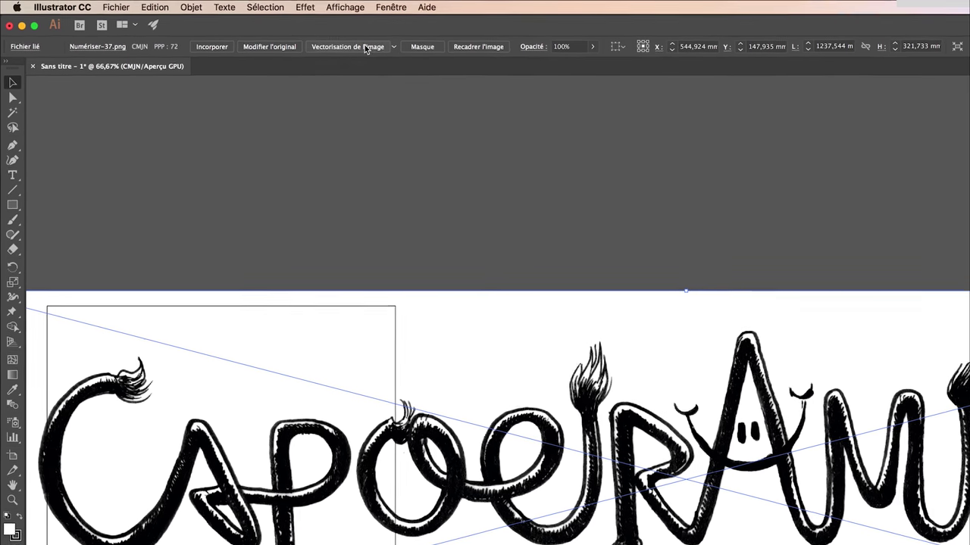
click(454, 228)
click(477, 324)
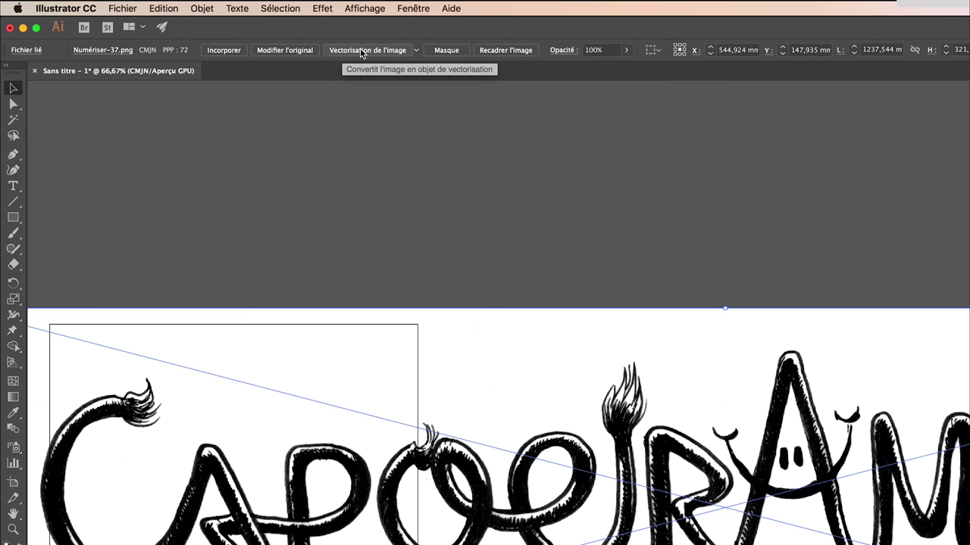
click(361, 50)
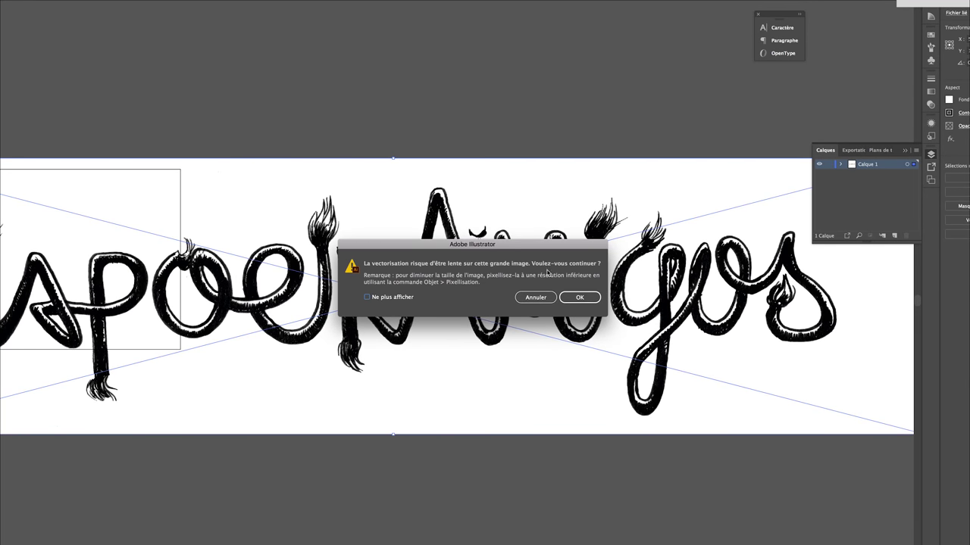
click(579, 298)
click(579, 298)
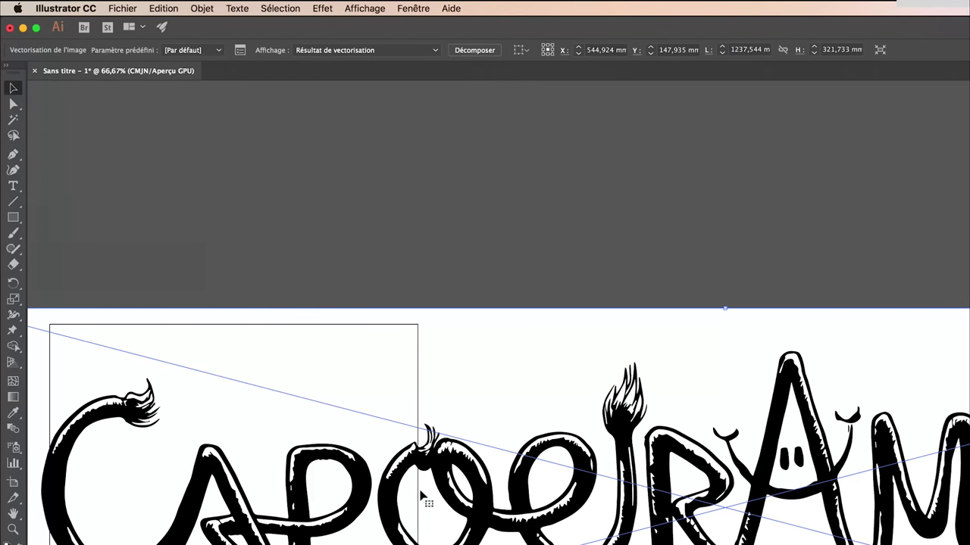
click(472, 50)
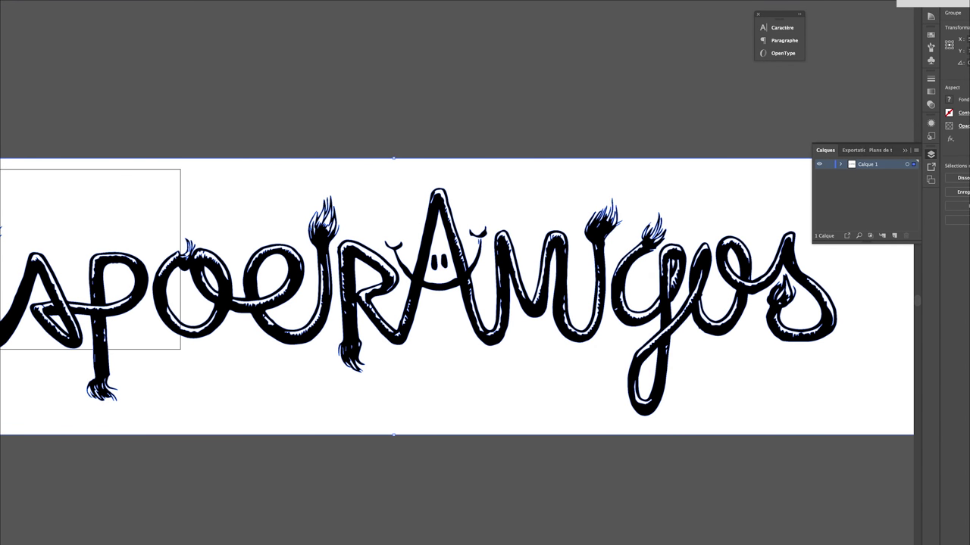
Step: Zoom in on the brush-shaped i and enter the lettering group for editing
click(321, 225)
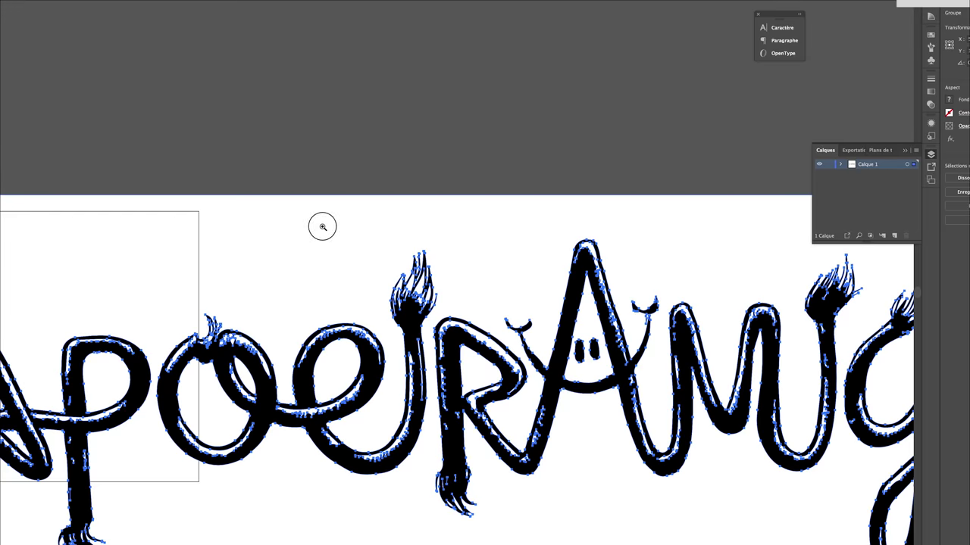
click(497, 428)
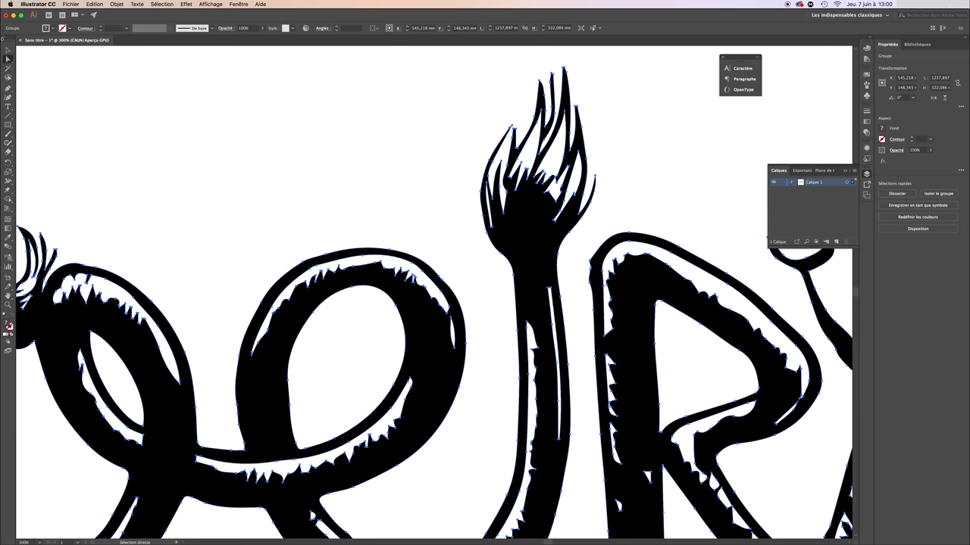
key(v)
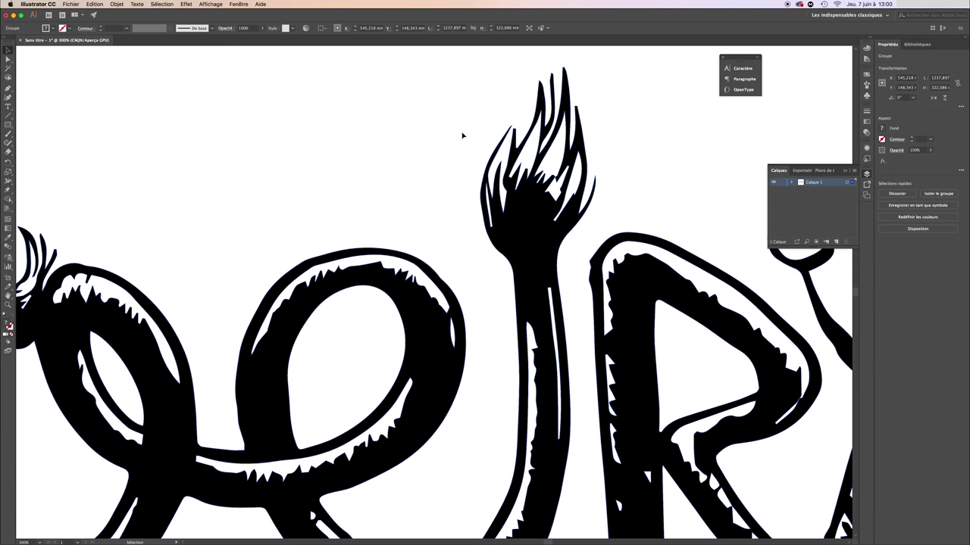
double_click(527, 152)
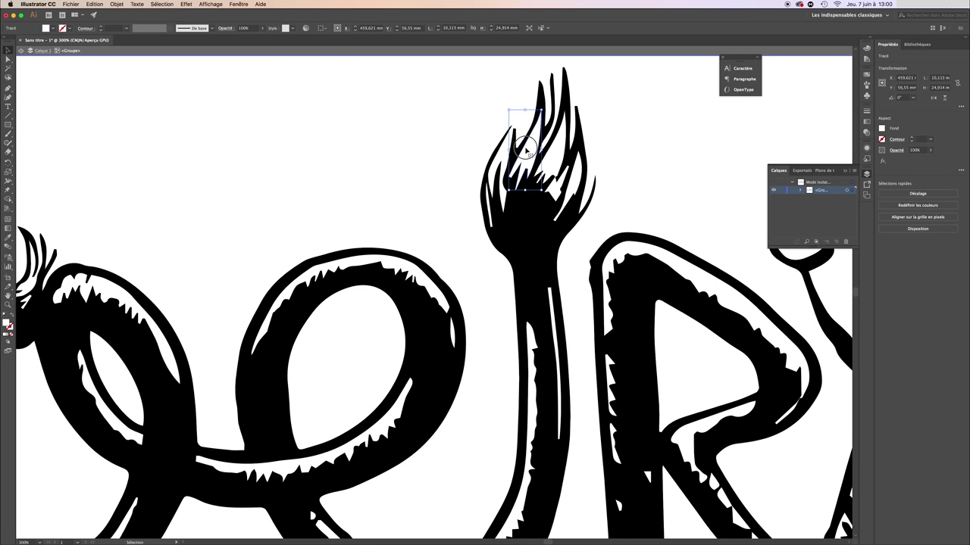
Step: Move the small brush-tip and white highlight shapes around the i's stem
drag(525, 152, 479, 152)
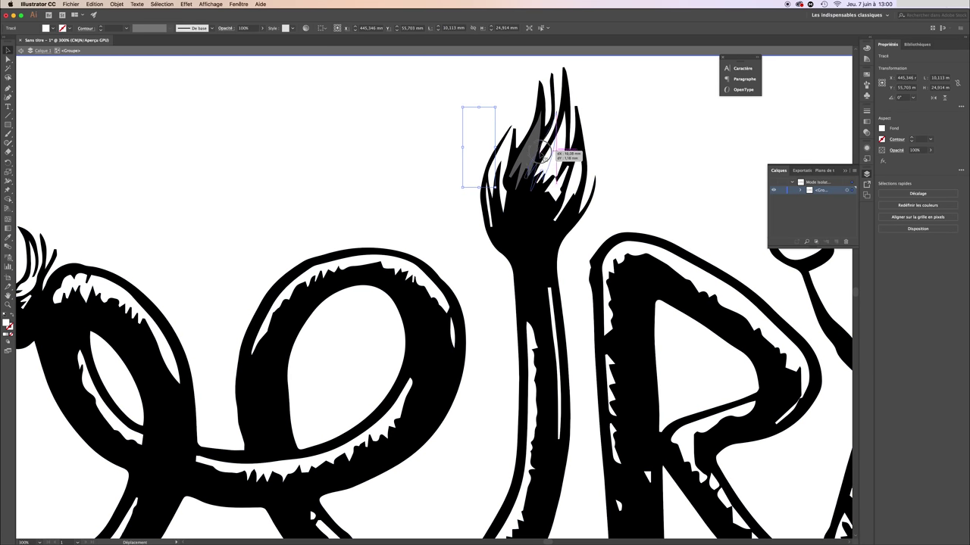
drag(479, 152, 526, 234)
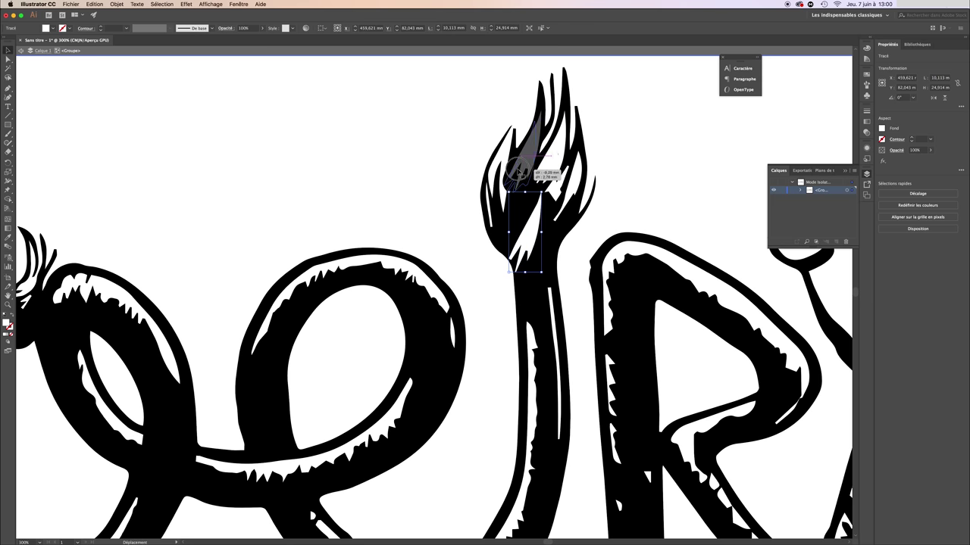
drag(552, 163, 574, 210)
Step: Select and nudge the black background path, then exit the group and fit the artboard
click(578, 148)
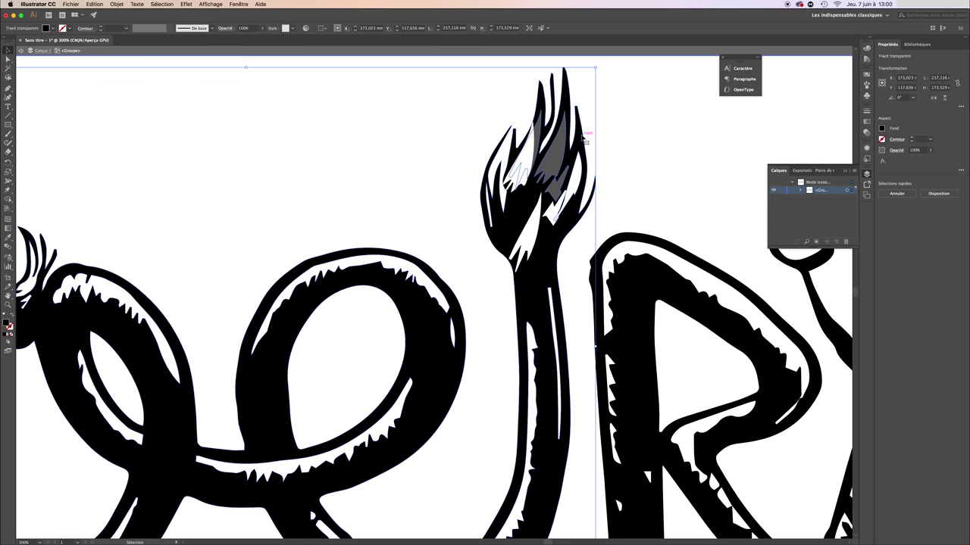
drag(518, 217, 523, 195)
click(440, 325)
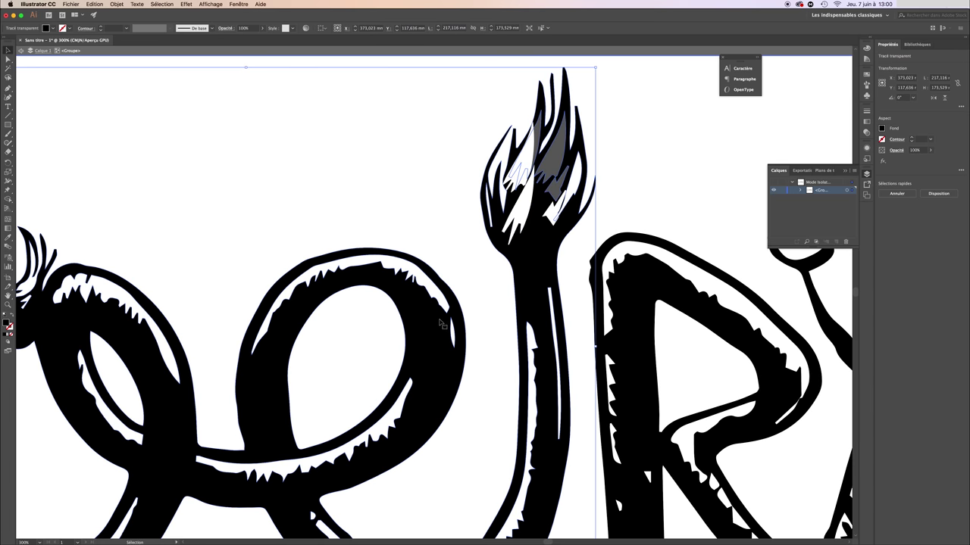
double_click(457, 314)
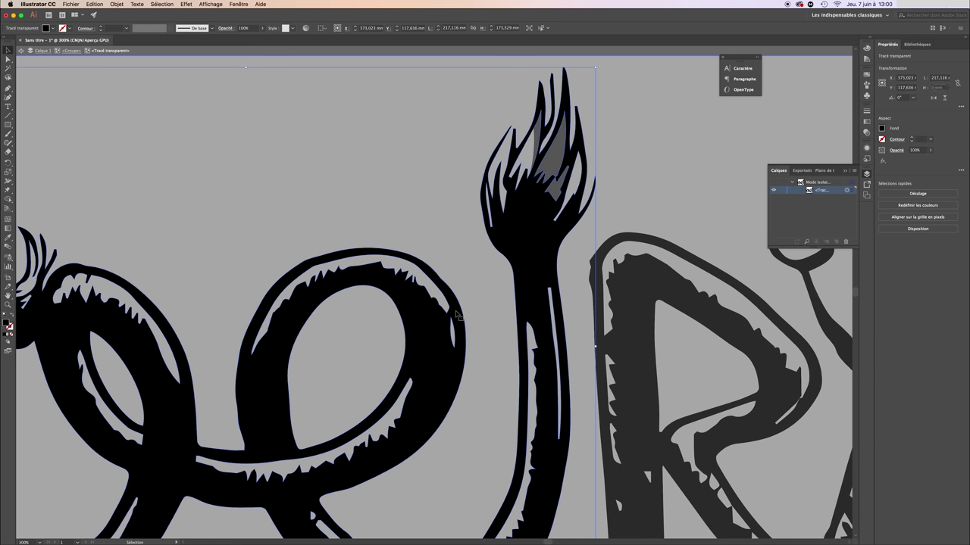
drag(458, 313, 485, 275)
key(Escape)
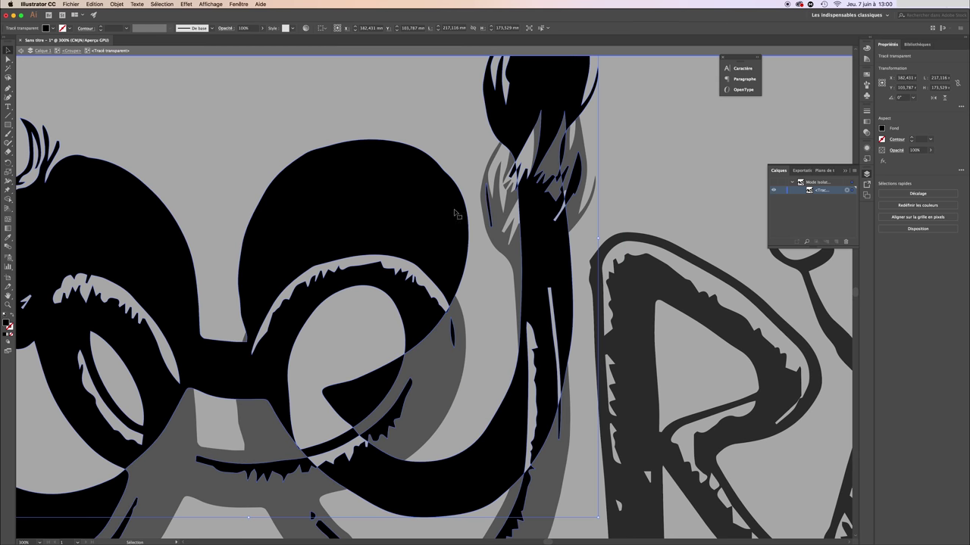
key(ctrl+0)
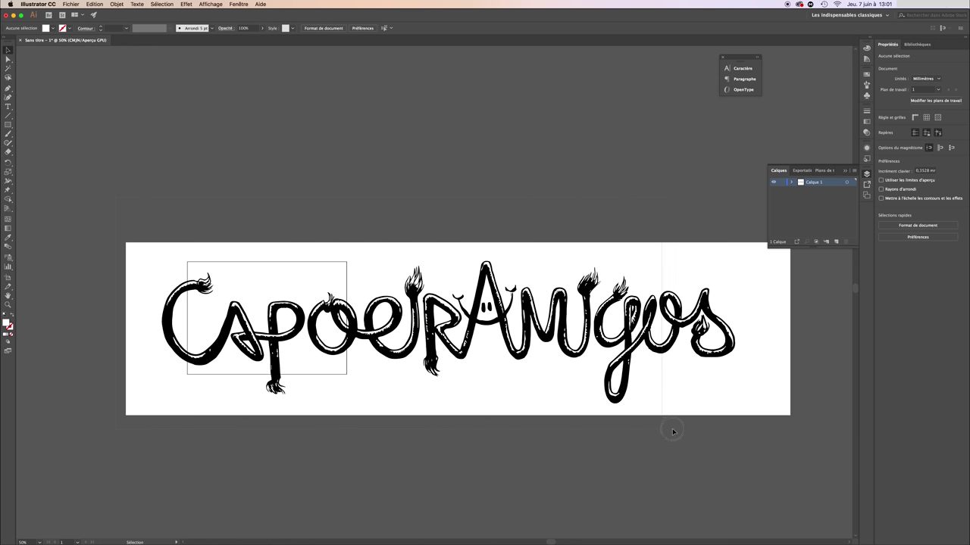
Step: Move the lettering group slightly right to X 482,417 mm, Y 110,444 mm
click(589, 400)
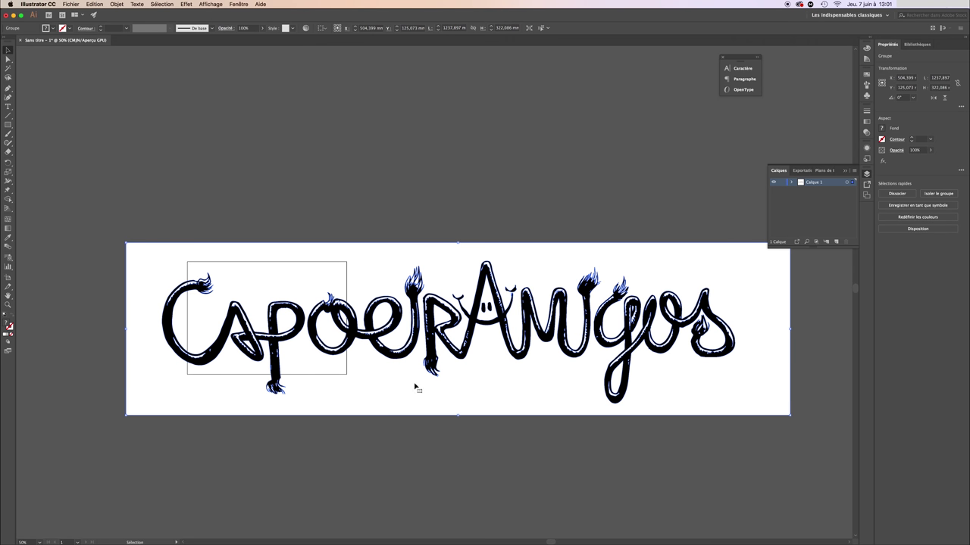
click(292, 191)
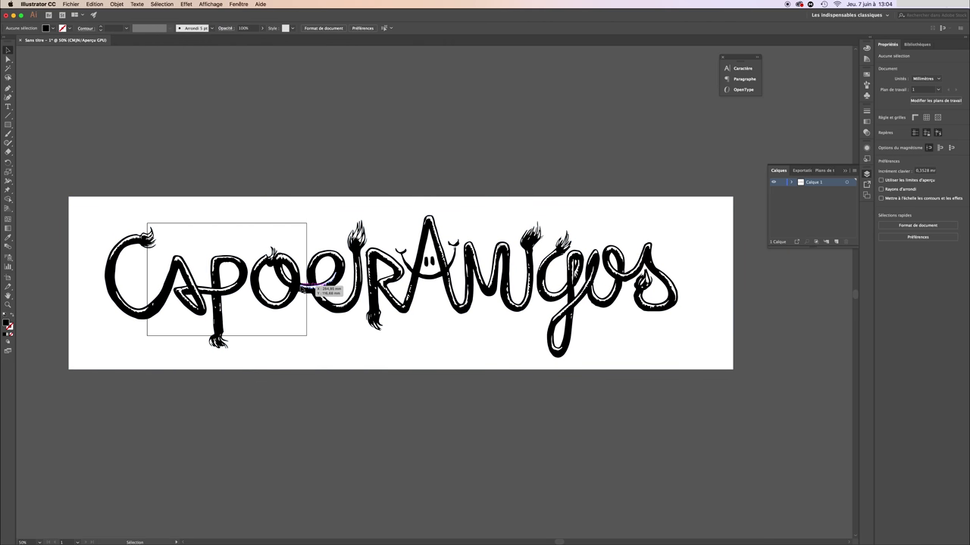
click(111, 202)
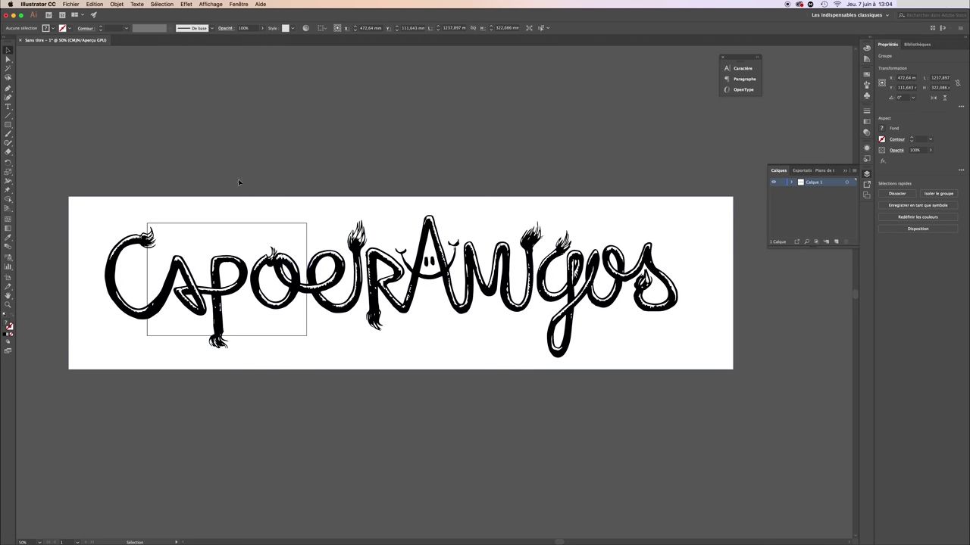
drag(264, 234, 280, 222)
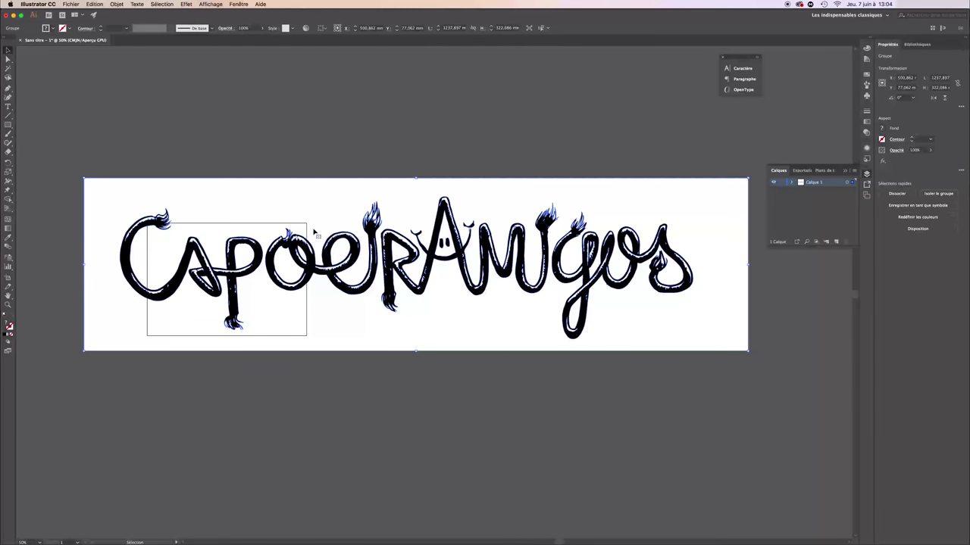
drag(324, 250, 314, 264)
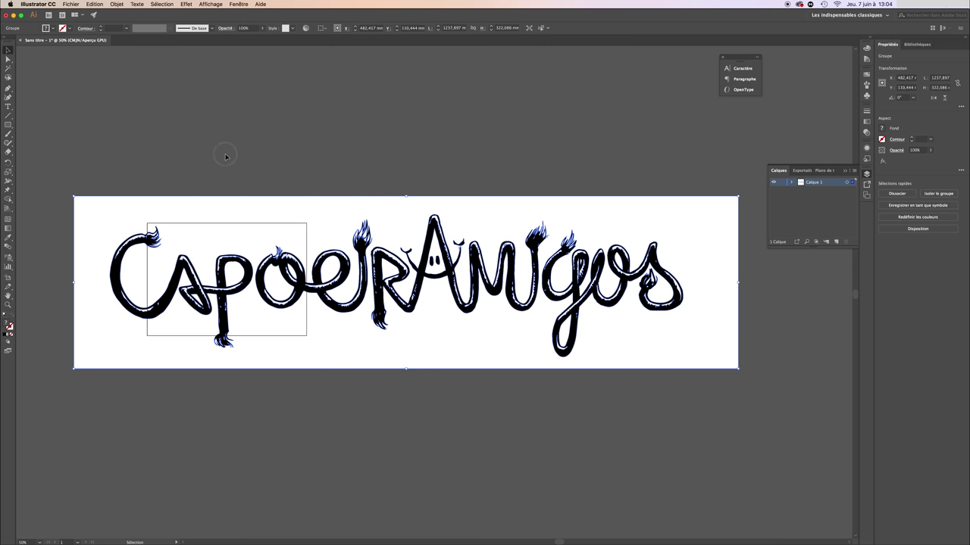
Step: Scale the lettering down to 296,74 × 77,208 mm and centre it across the A4 artboard
mouse_move(206, 210)
mouse_down()
mouse_move(212, 274)
mouse_move(215, 237)
mouse_up()
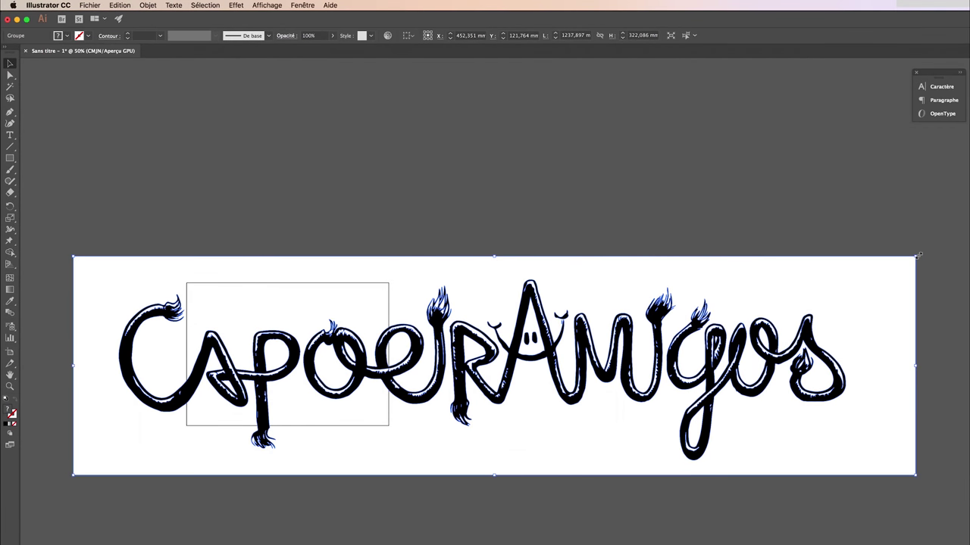
mouse_move(918, 256)
mouse_down()
mouse_move(559, 420)
mouse_move(308, 416)
mouse_up()
drag(263, 452, 366, 362)
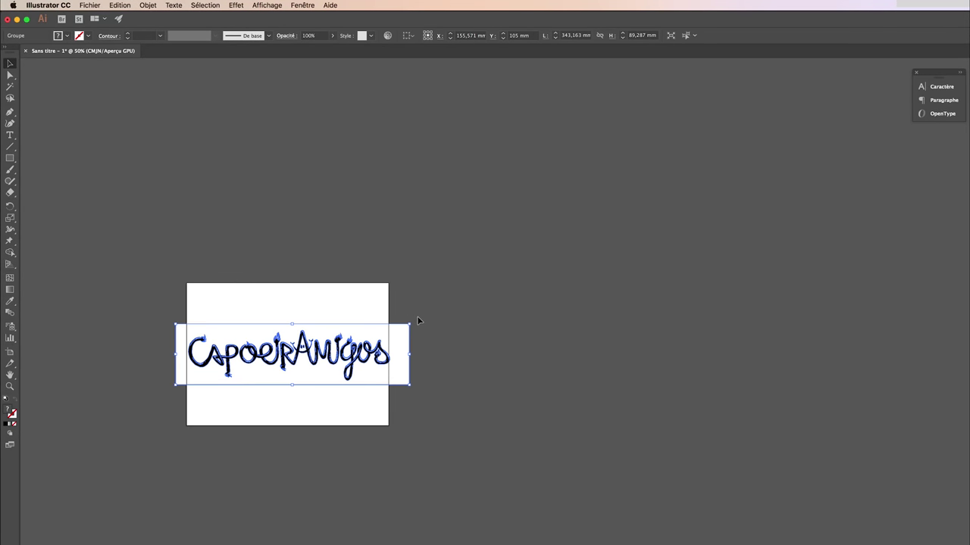
drag(410, 323, 378, 332)
mouse_move(310, 355)
mouse_down()
mouse_move(321, 350)
mouse_move(303, 352)
mouse_up()
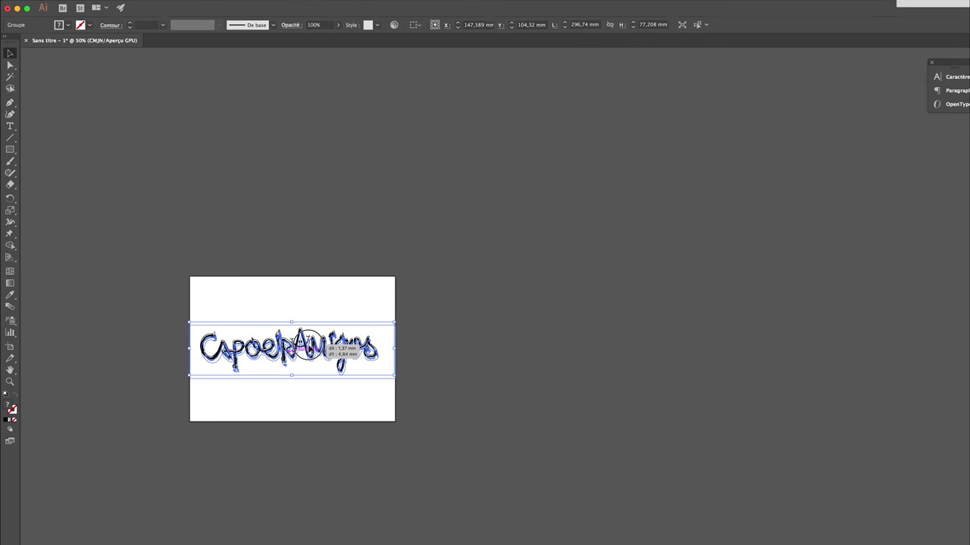
drag(370, 296, 371, 298)
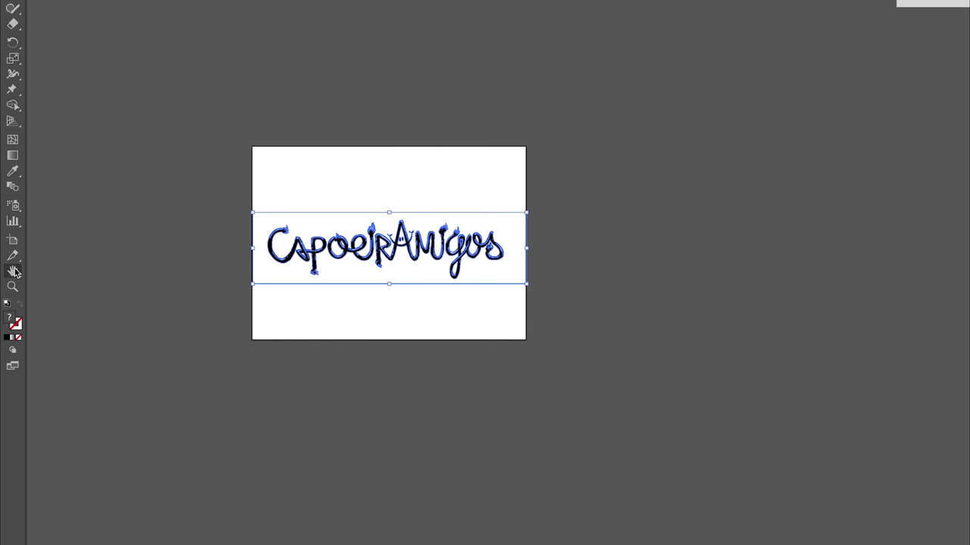
double_click(14, 271)
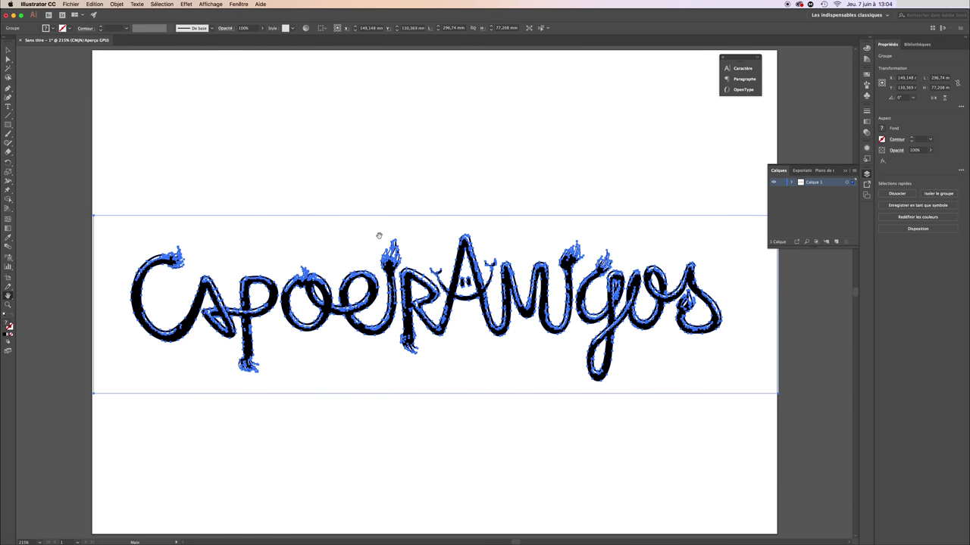
click(8, 50)
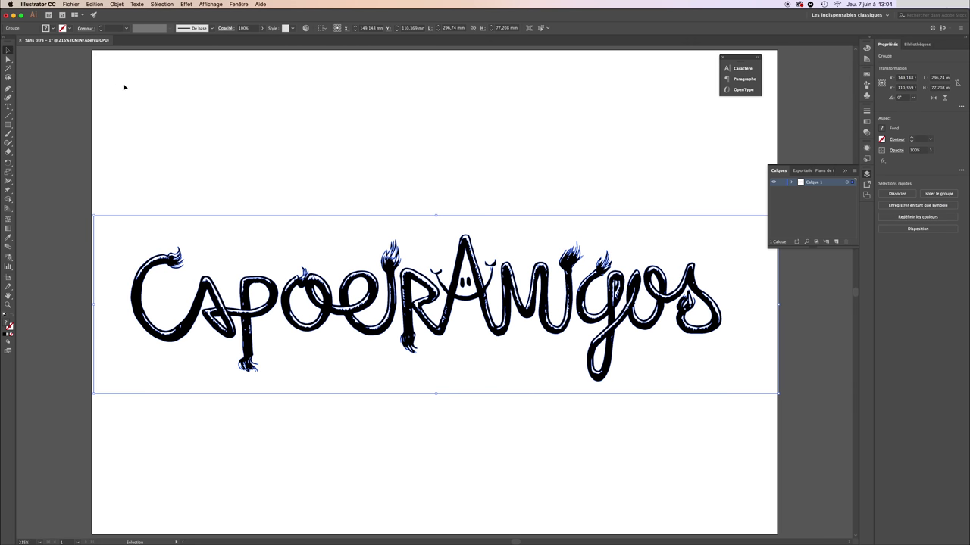
Step: Nudge the lettering to X 465,006 mm, Y 103,29 mm and bring up the selected group's context menu
click(128, 129)
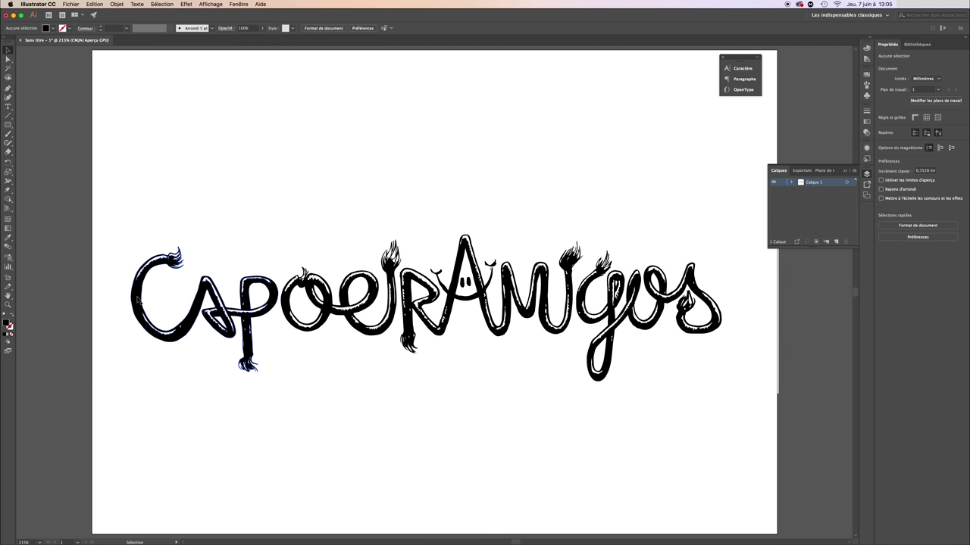
key(space)
drag(378, 276, 117, 276)
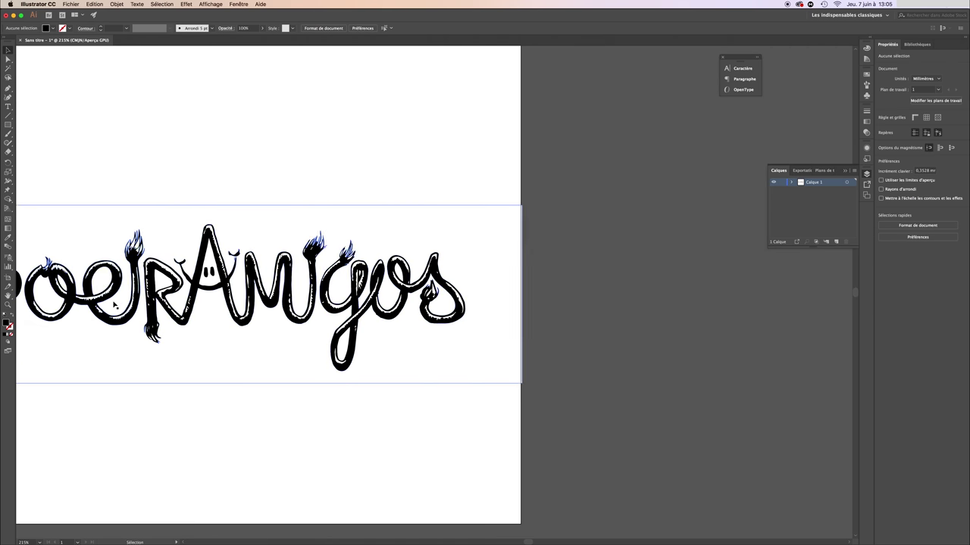
mouse_move(304, 293)
mouse_down()
mouse_move(937, 243)
mouse_move(788, 282)
mouse_move(330, 274)
mouse_up()
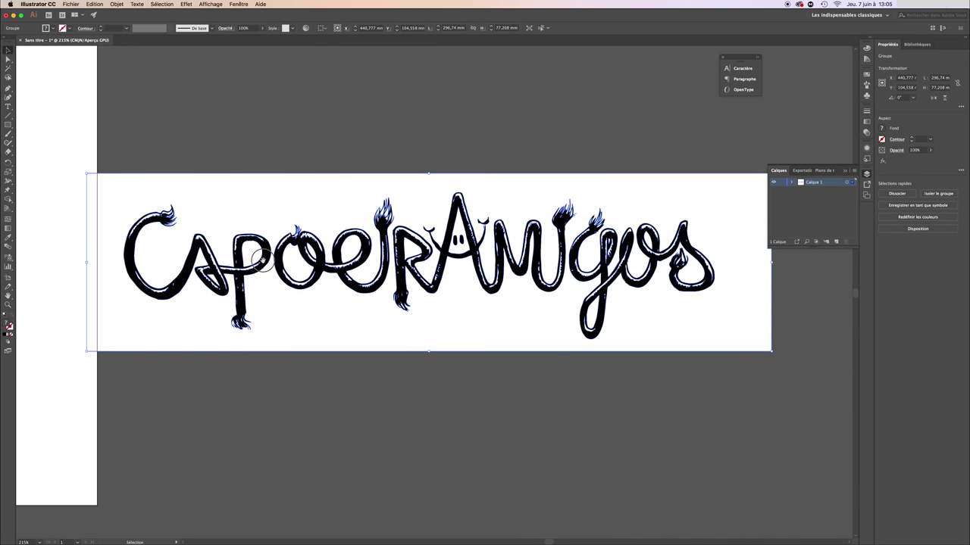
click(300, 365)
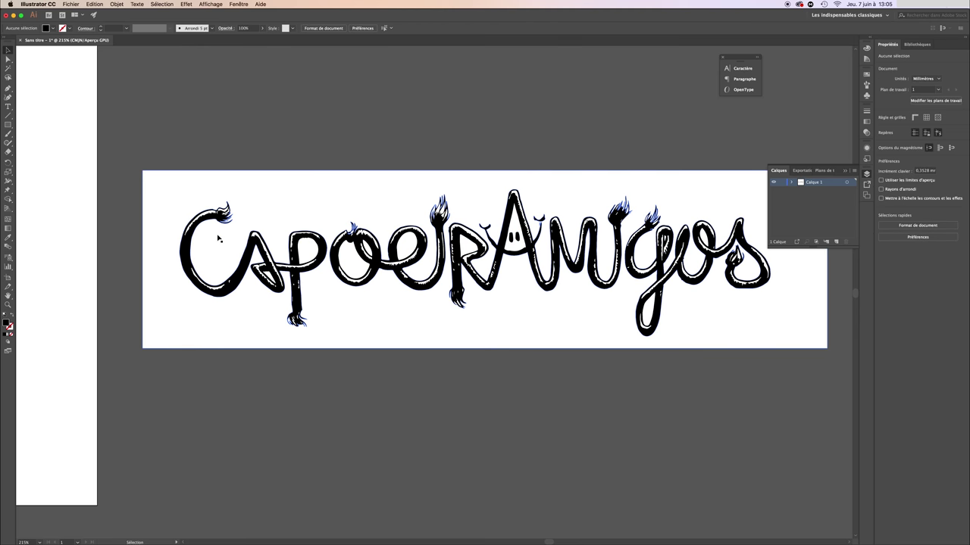
click(261, 232)
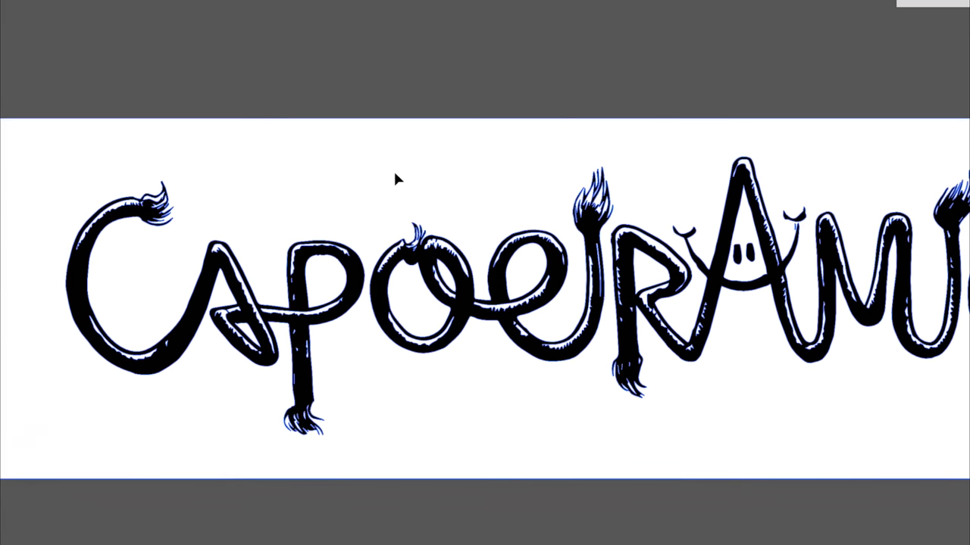
right_click(398, 155)
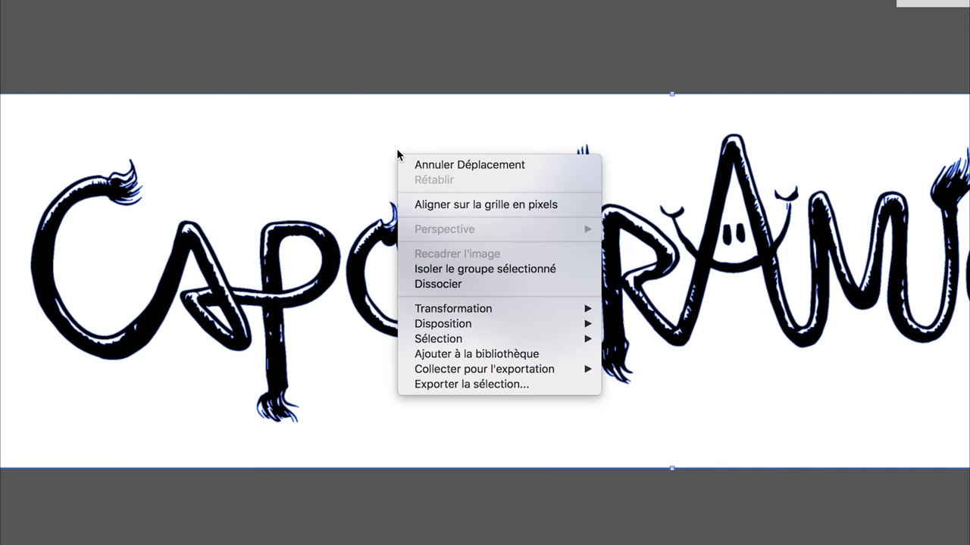
Step: Ungroup the lettering and delete the white backing rectangle and its grey shadow copy
click(443, 280)
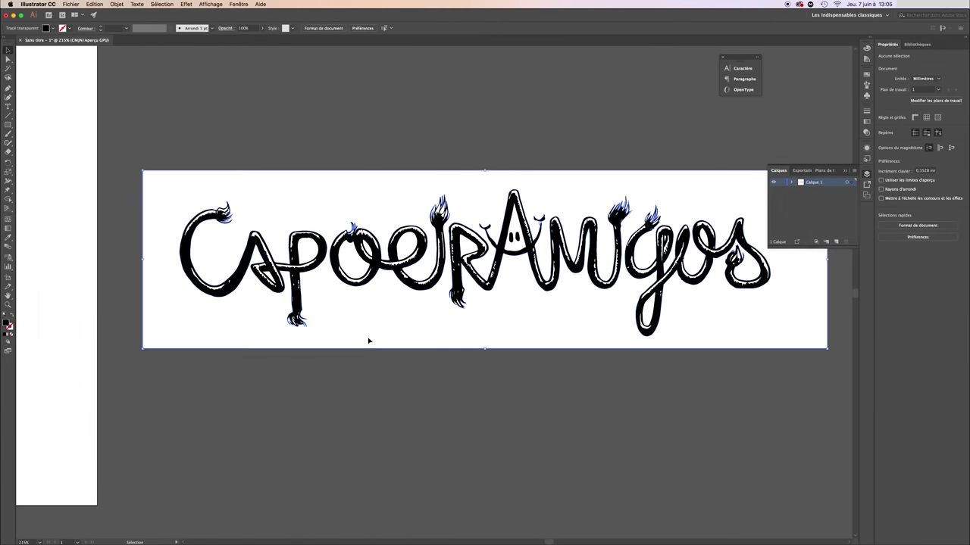
mouse_move(369, 339)
mouse_down()
mouse_move(368, 399)
mouse_move(312, 270)
mouse_up()
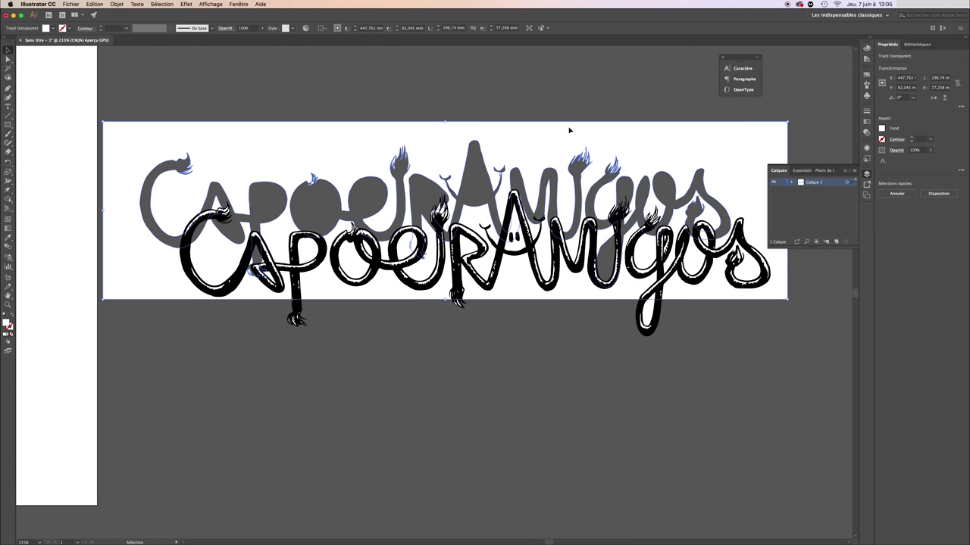
drag(344, 142, 357, 220)
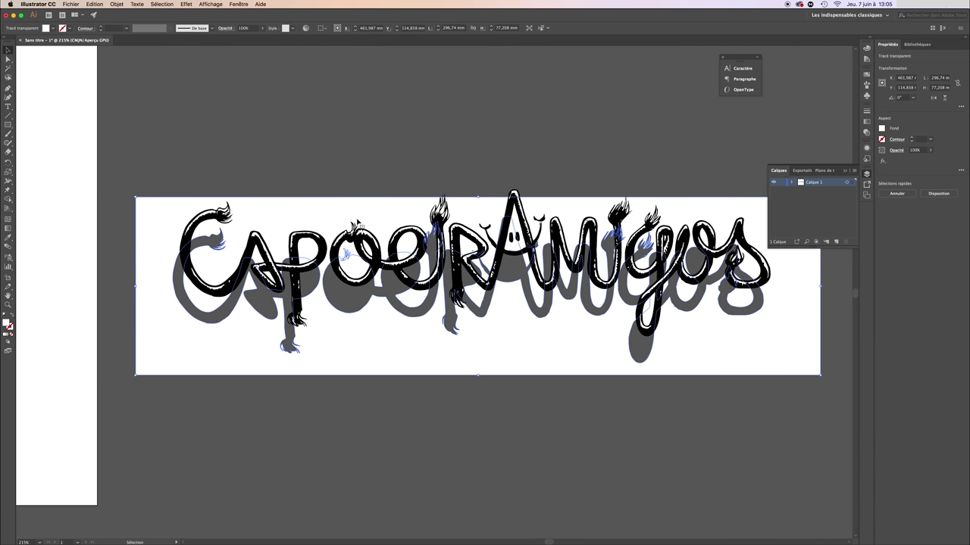
mouse_move(377, 220)
mouse_down()
mouse_move(351, 156)
mouse_move(303, 174)
mouse_move(395, 171)
mouse_up()
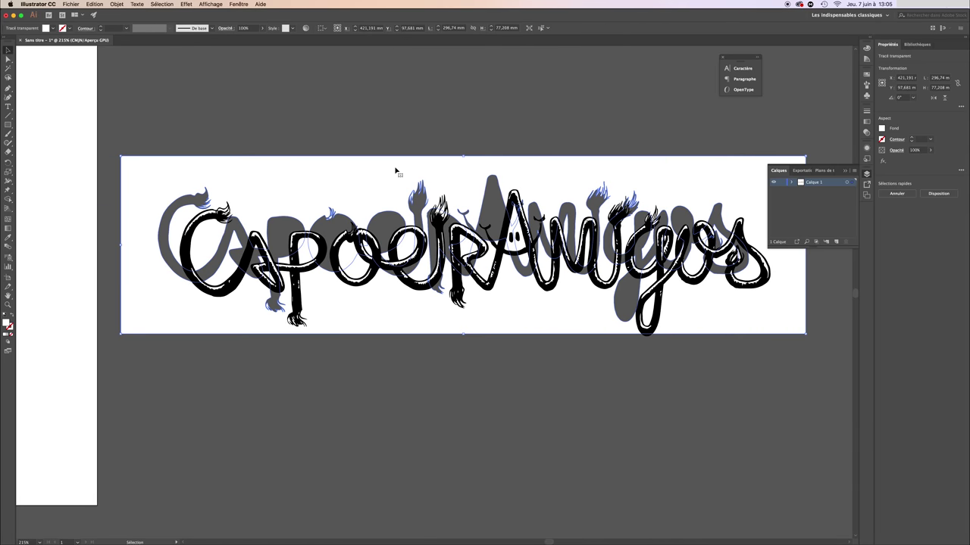
key(BackSpace)
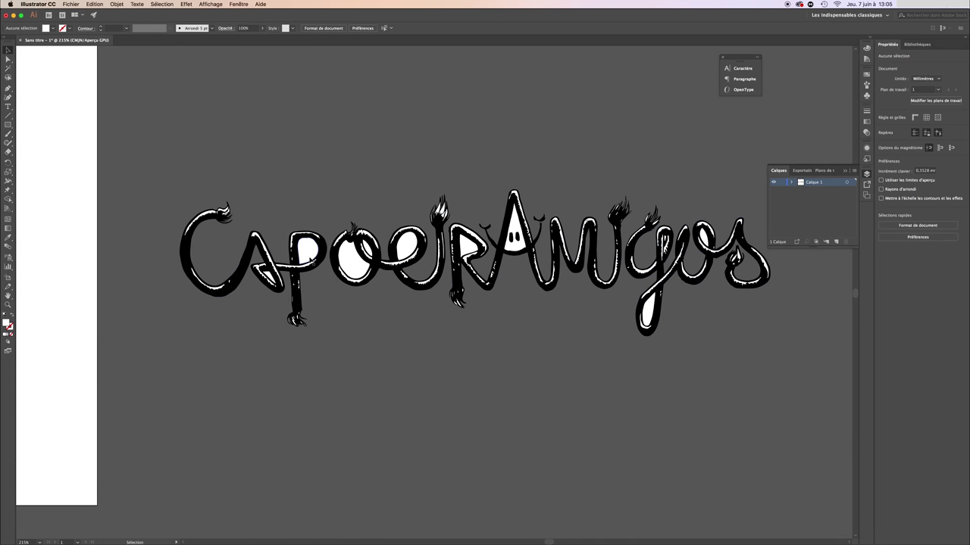
Step: Delete the white face inside the A and clear the selection
click(515, 235)
key(BackSpace)
click(518, 248)
click(518, 248)
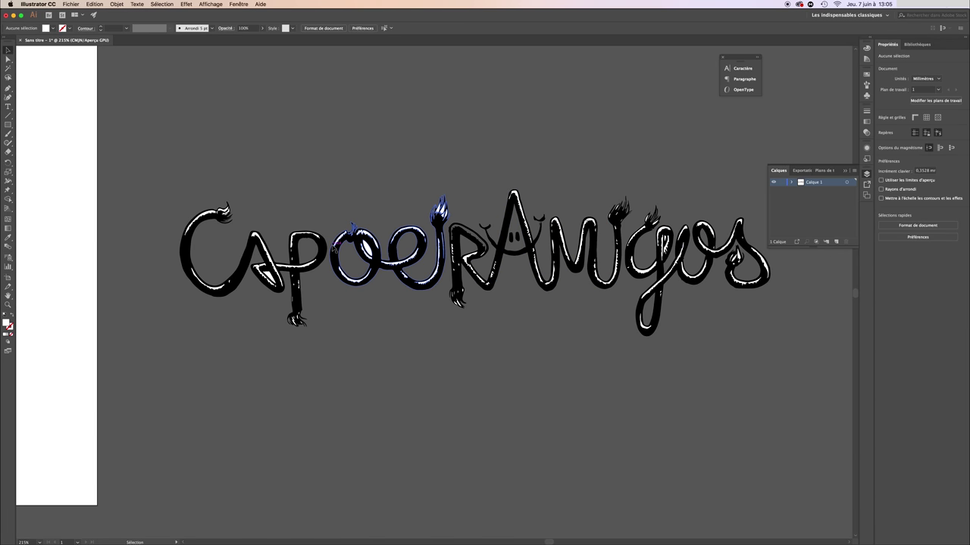
Step: Select the Cap, oei and RAmi lettering pieces plus the A's eyes, undoing a trial move
click(242, 282)
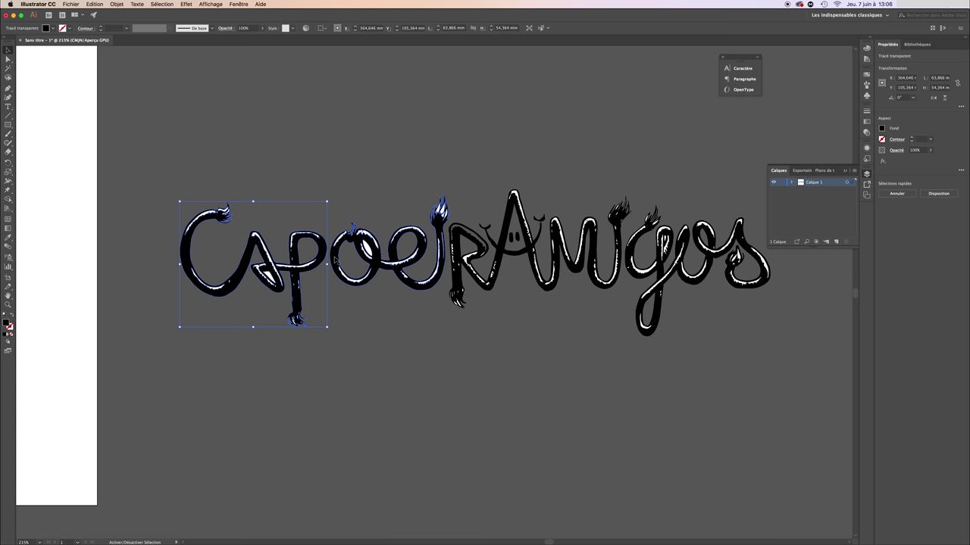
shift+click(337, 259)
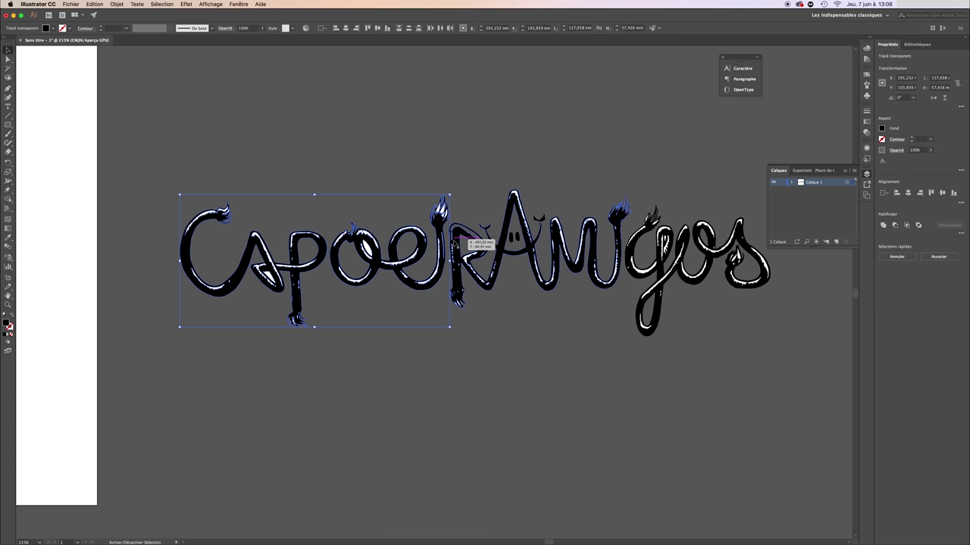
shift+click(457, 237)
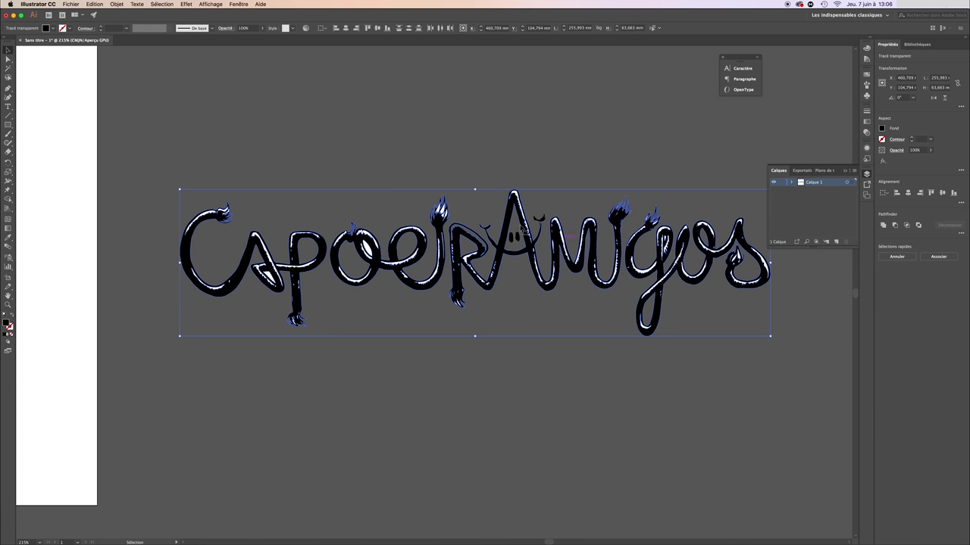
drag(467, 237, 453, 101)
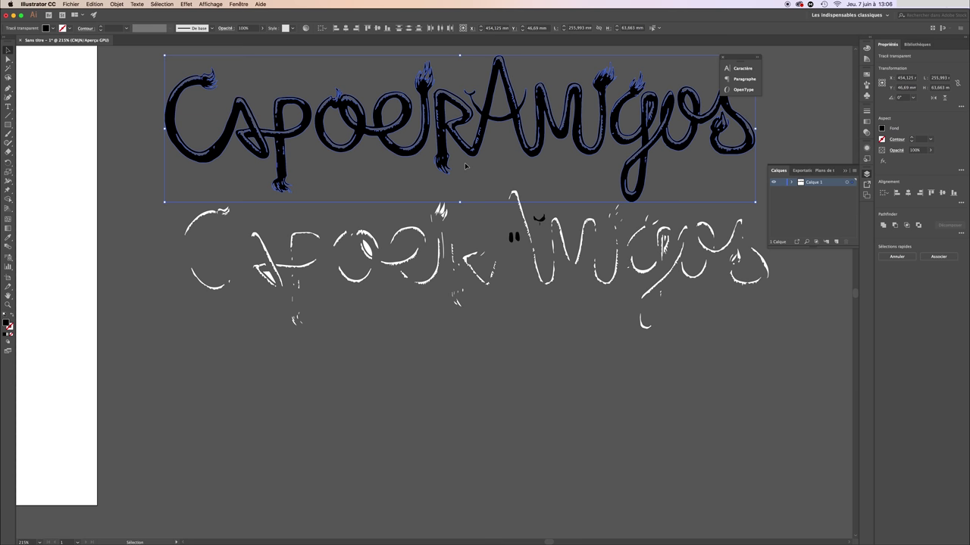
key(a)
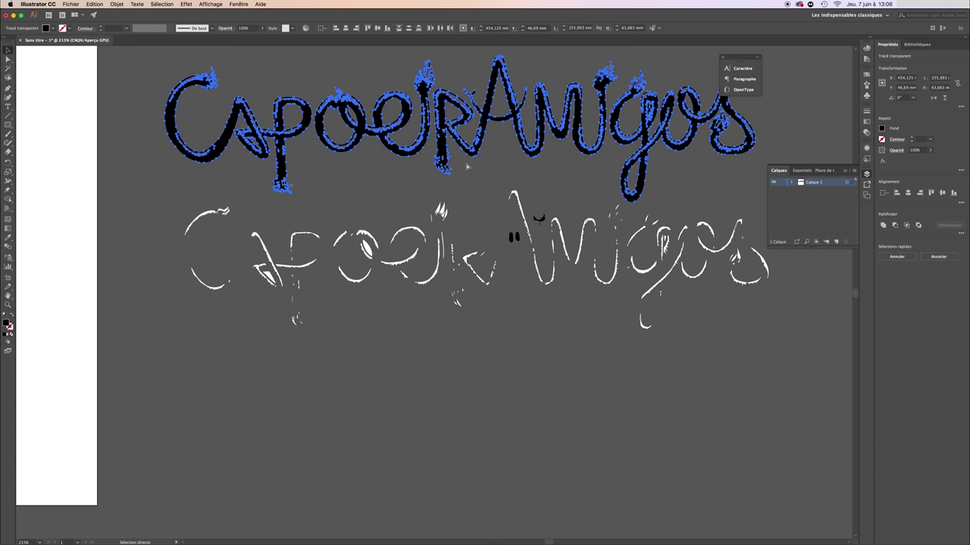
key(ctrl+z)
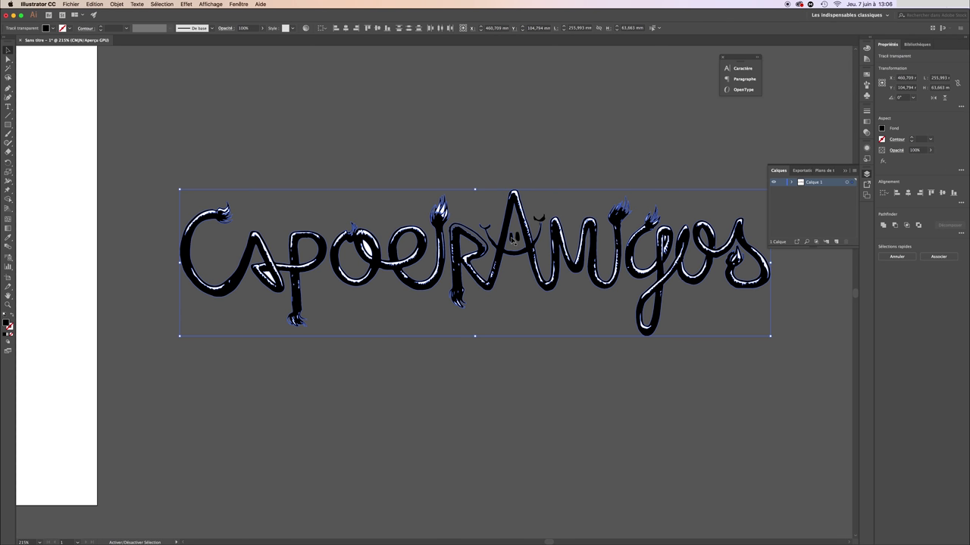
shift+click(512, 239)
Step: Group the selected letter pieces and eyes with Associer, then reselect the group and drag it upward
right_click(504, 237)
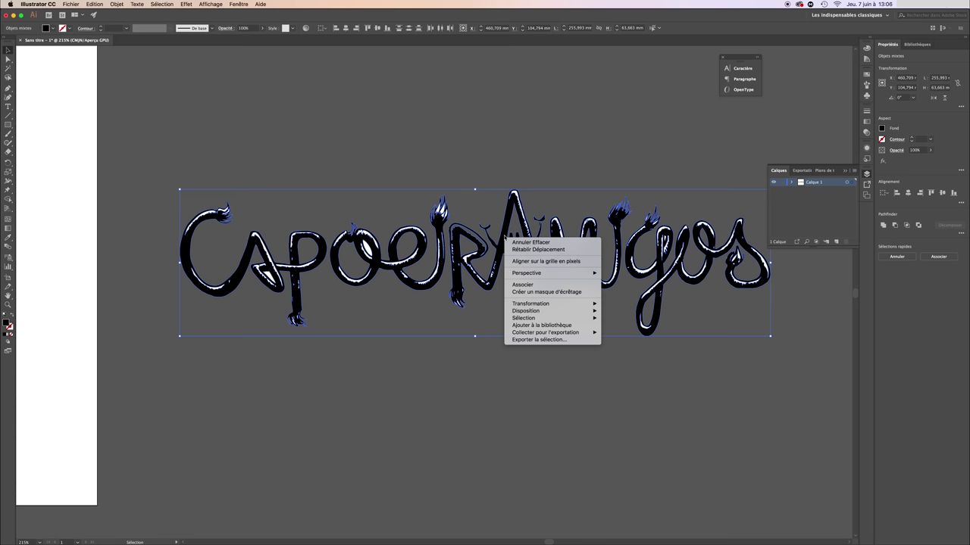
click(522, 285)
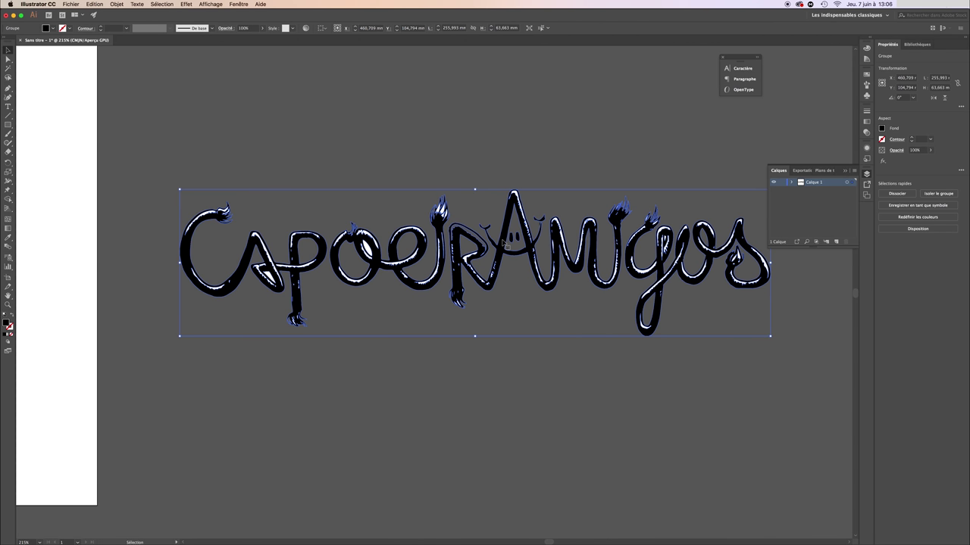
click(536, 375)
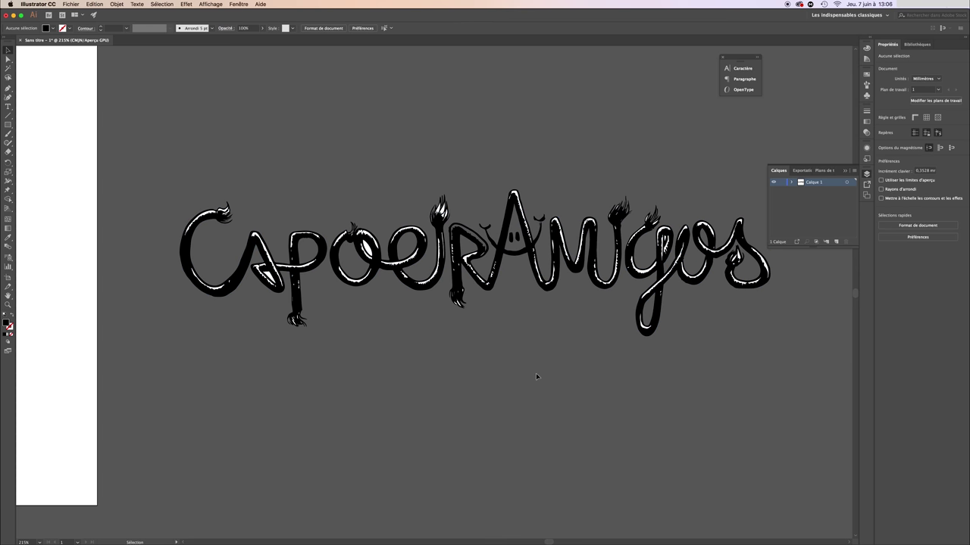
click(502, 240)
click(515, 411)
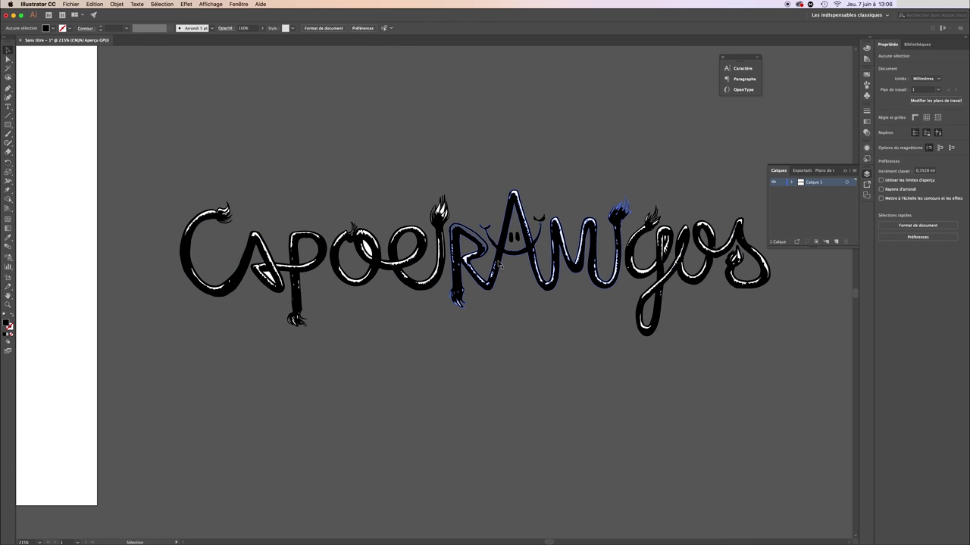
click(503, 232)
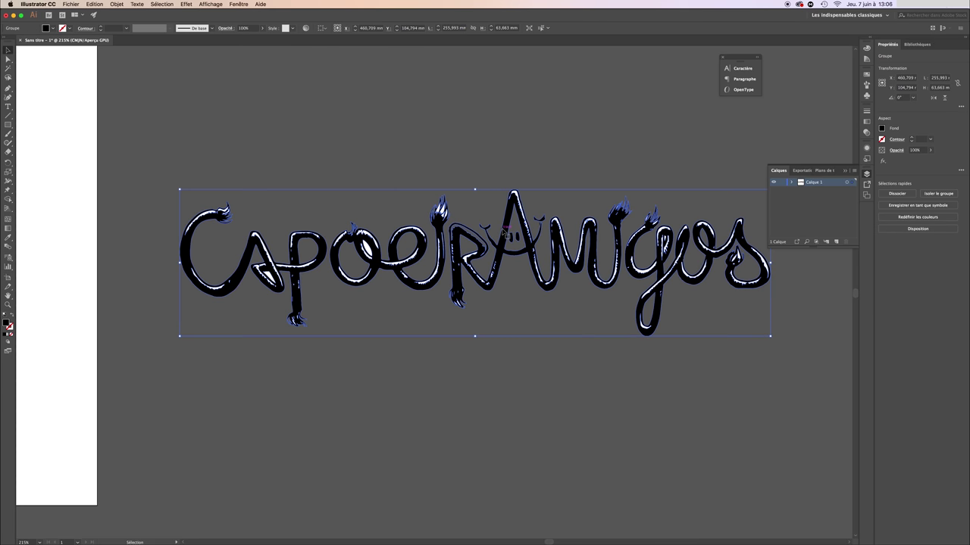
drag(504, 238, 494, 75)
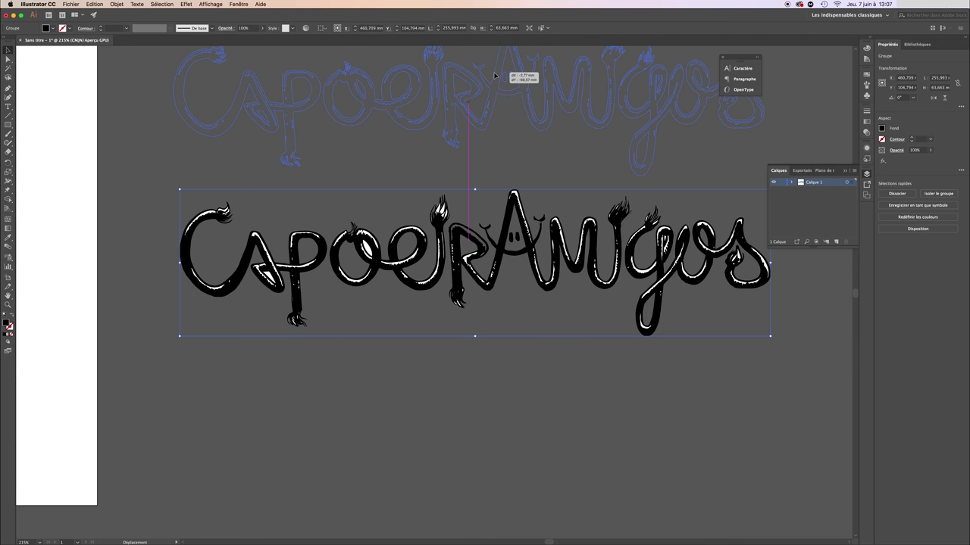
Step: Move the lettering group above the white highlights and delete the leftover highlight paths
drag(494, 75, 463, 118)
click(417, 190)
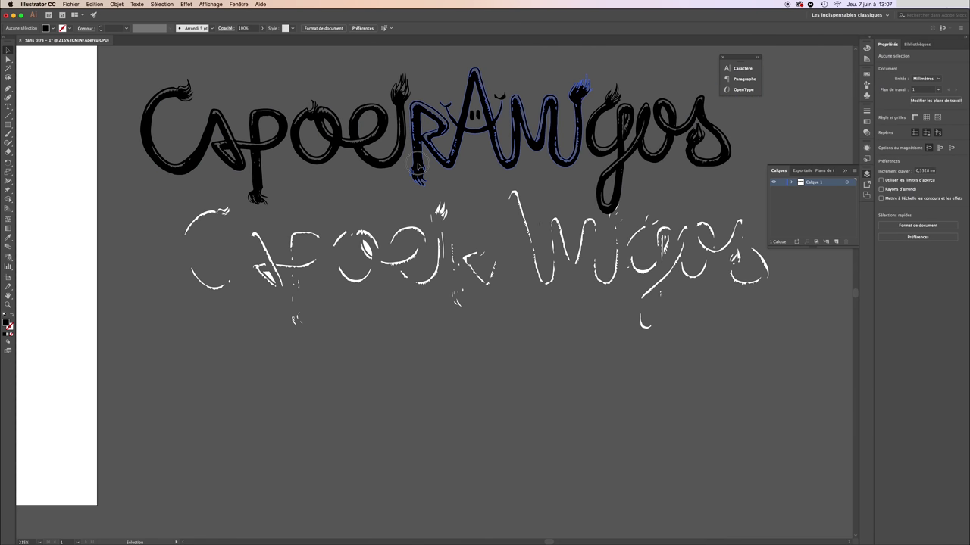
drag(417, 167, 458, 111)
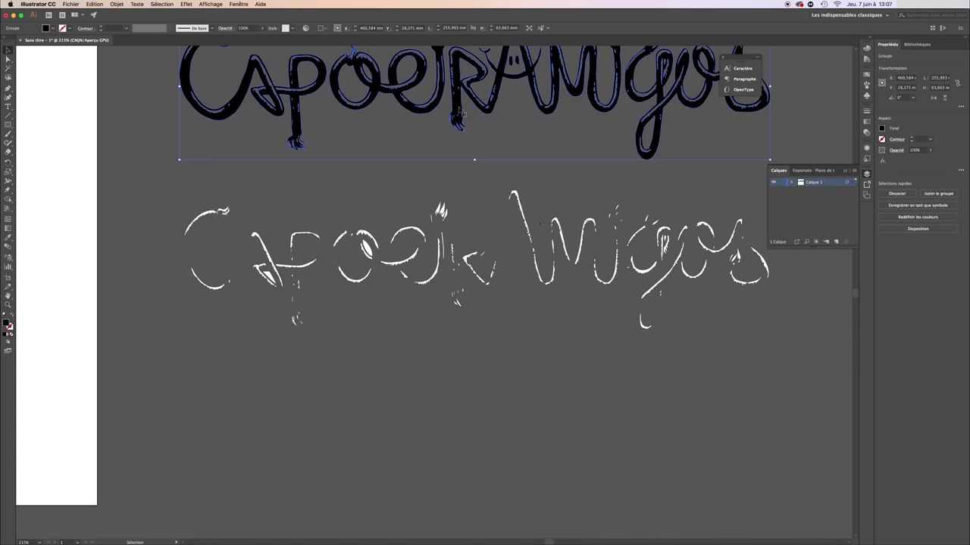
click(141, 179)
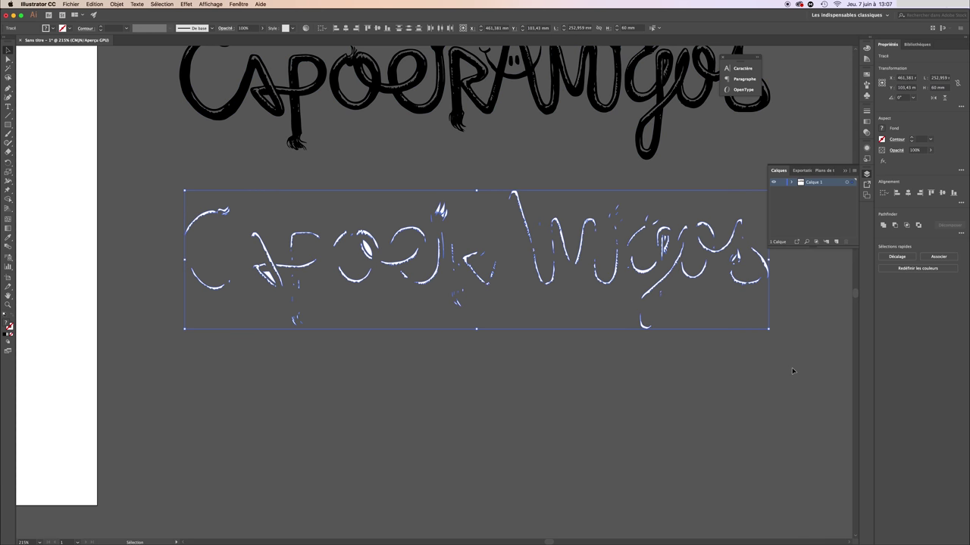
key(Delete)
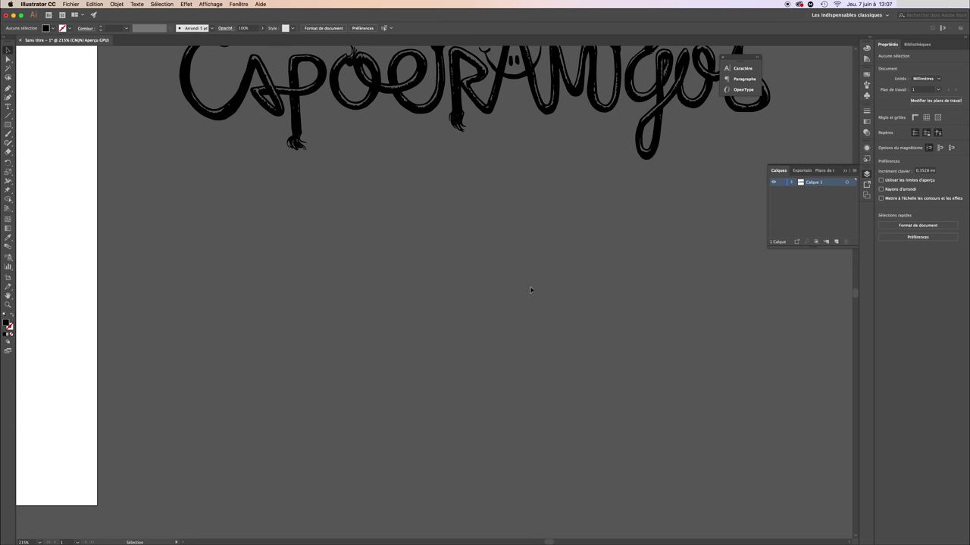
scroll(456, 261, up, 5)
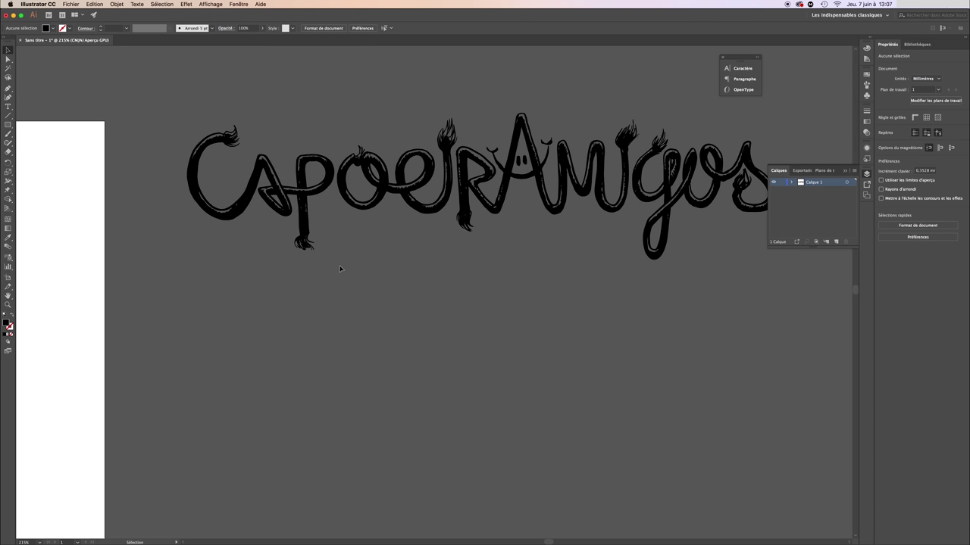
Step: Drag the black lettering group onto the artboard at X 151,754 mm, Y 98,67 mm
mouse_move(303, 235)
mouse_down()
mouse_move(641, 210)
mouse_move(149, 340)
mouse_up()
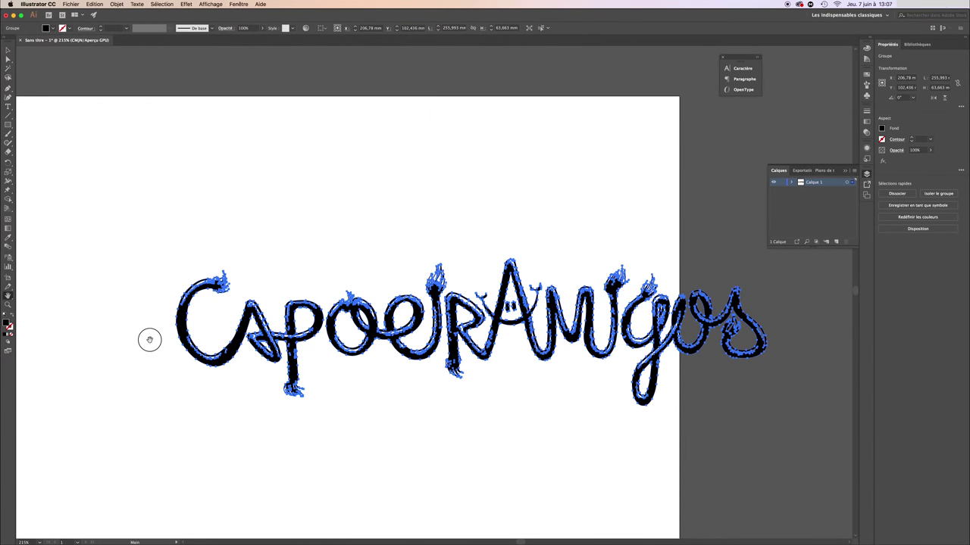
drag(149, 339, 182, 266)
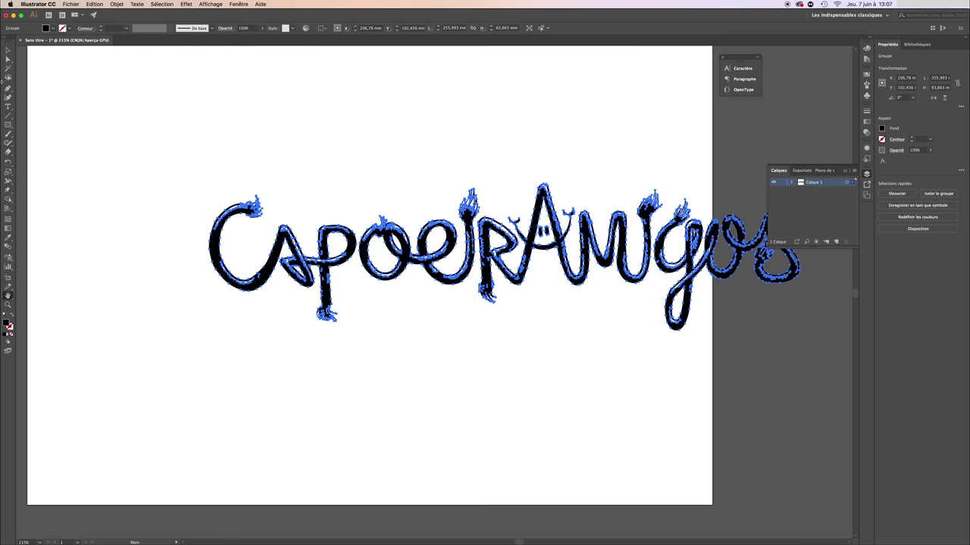
mouse_move(630, 407)
mouse_down()
mouse_move(320, 436)
mouse_move(353, 259)
mouse_move(384, 362)
mouse_move(271, 341)
mouse_move(307, 374)
mouse_move(305, 361)
mouse_up()
click(7, 50)
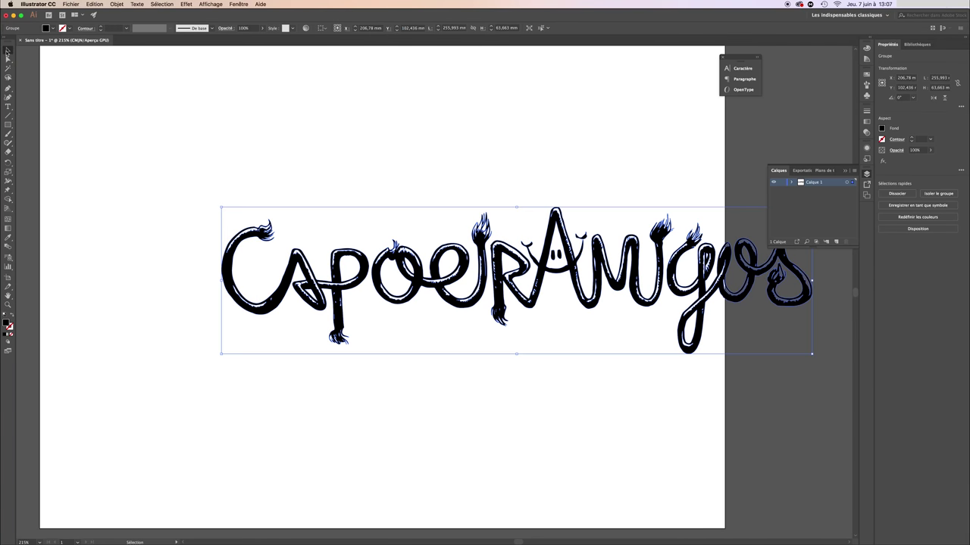
mouse_move(507, 295)
mouse_down()
mouse_move(334, 283)
mouse_move(359, 285)
mouse_move(341, 295)
mouse_up()
click(455, 390)
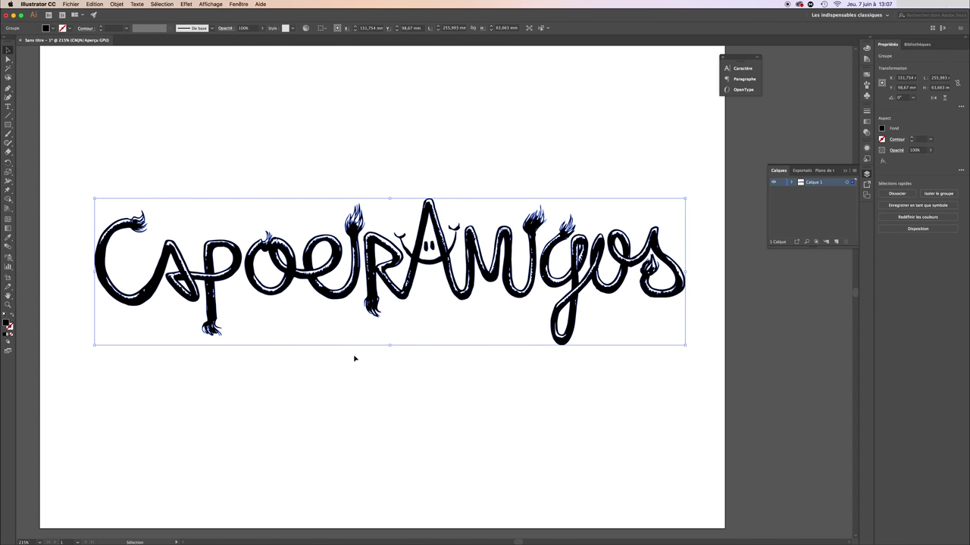
click(349, 378)
click(338, 297)
click(343, 363)
click(338, 300)
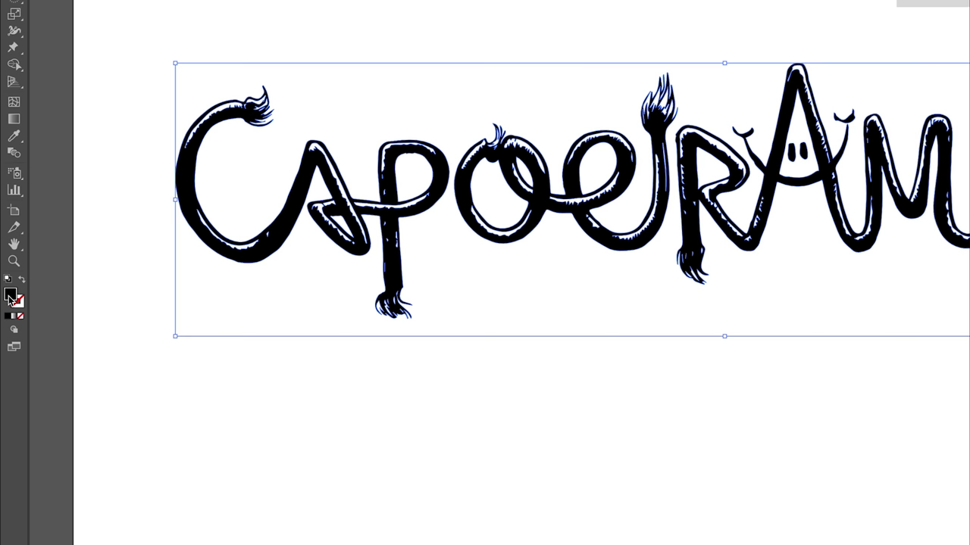
Step: Change the lettering fill to the green Vert CMJN swatch after briefly trying a blue shade
double_click(10, 296)
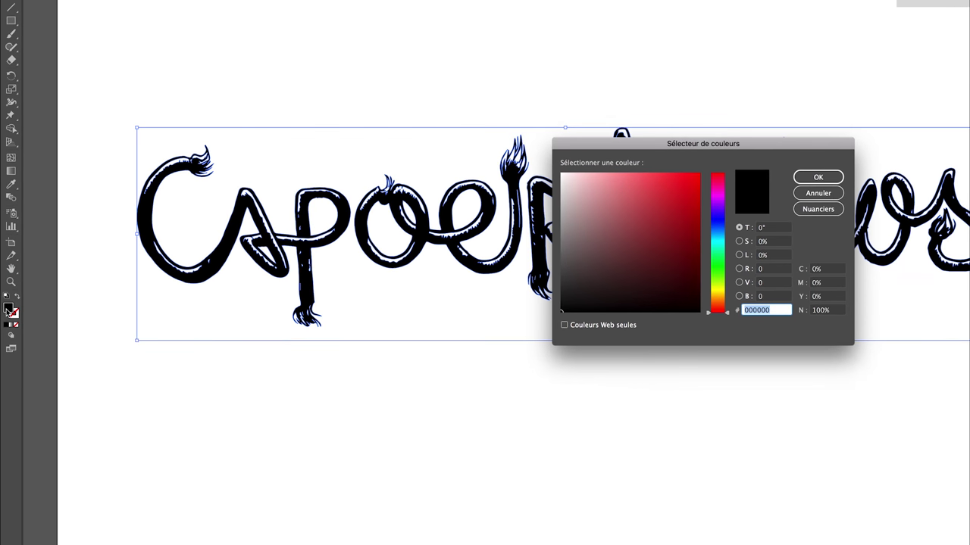
drag(717, 208, 716, 227)
click(677, 188)
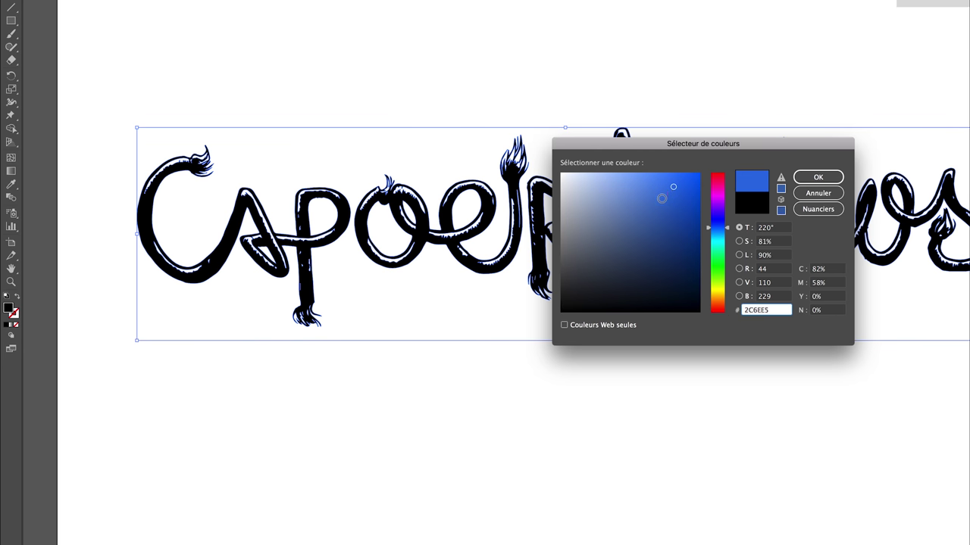
click(812, 211)
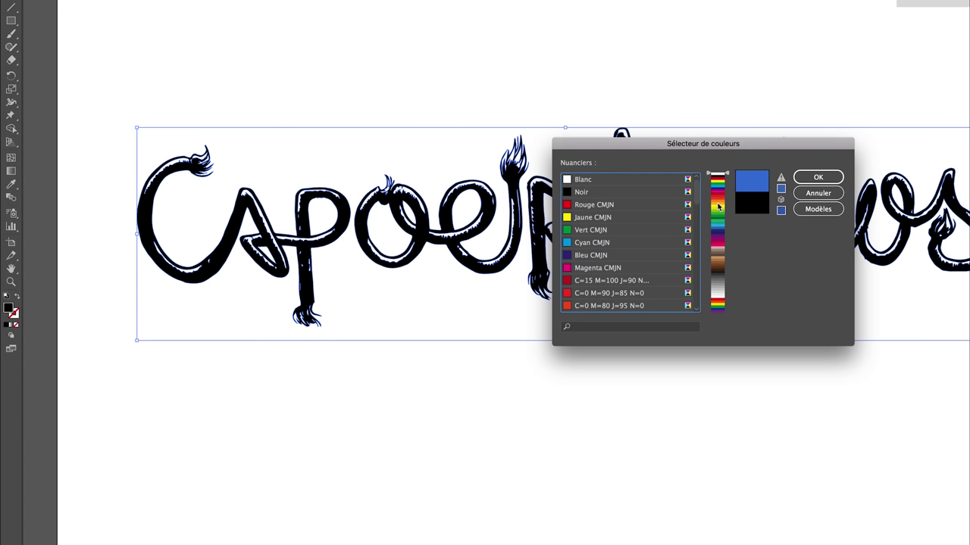
scroll(662, 217, down, 5)
scroll(662, 217, down, 2)
scroll(662, 217, up, 5)
scroll(662, 217, down, 1)
scroll(662, 217, down, 2)
scroll(662, 216, up, 2)
click(613, 229)
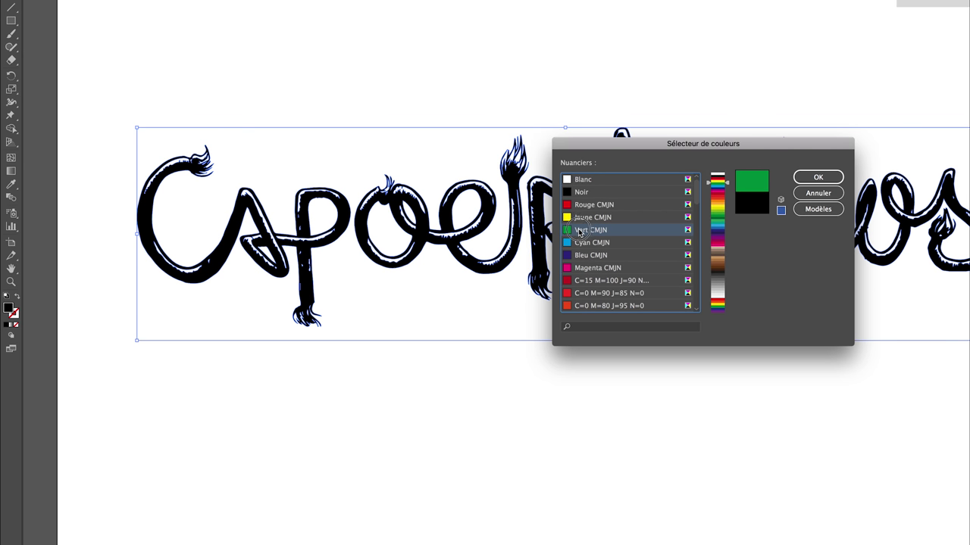
click(819, 177)
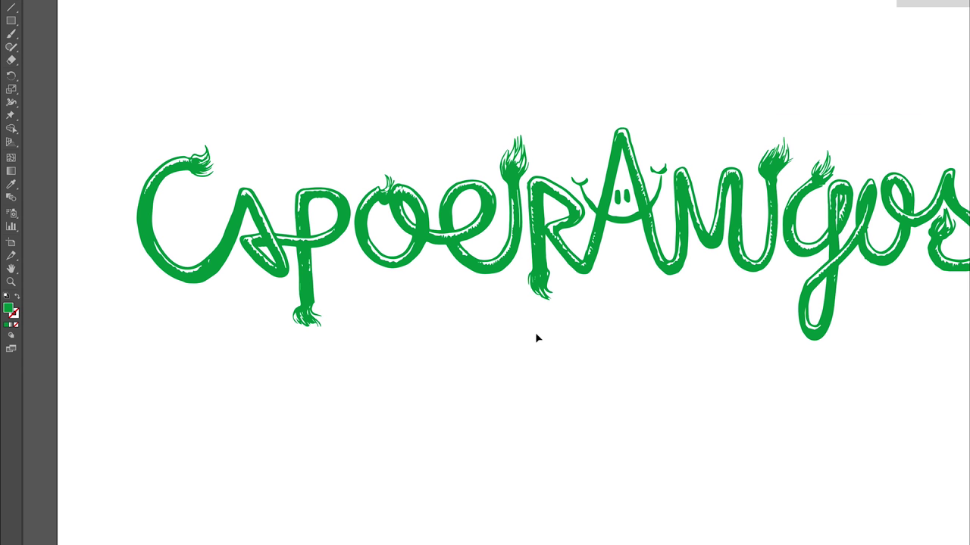
Step: Fill the lettering with the orange C=0 M=50 J=100 N=0 swatch
double_click(8, 311)
click(825, 210)
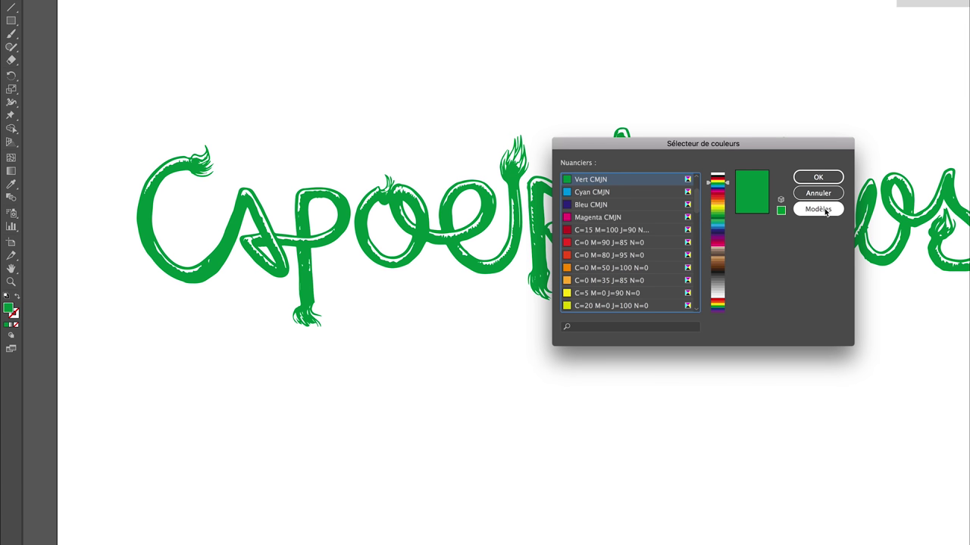
scroll(649, 260, down, 3)
click(585, 217)
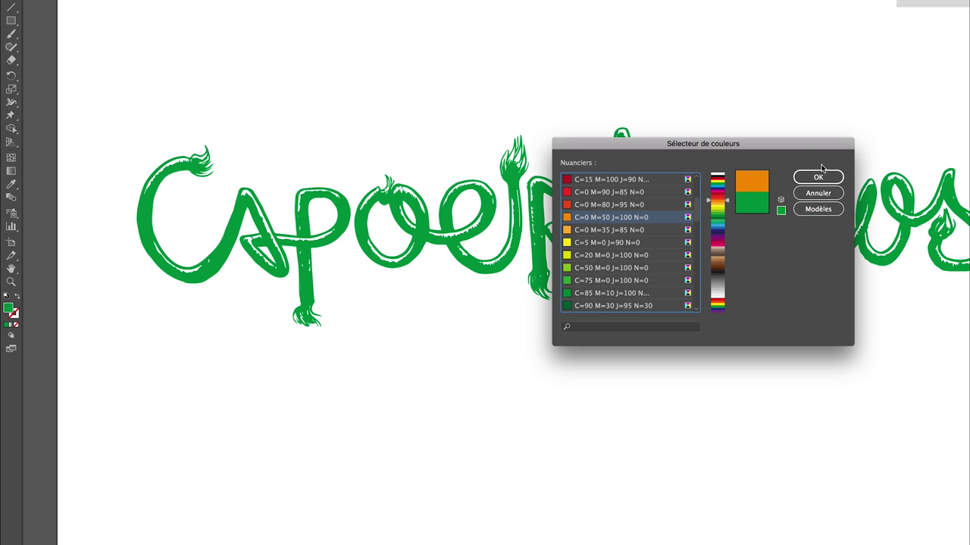
click(817, 176)
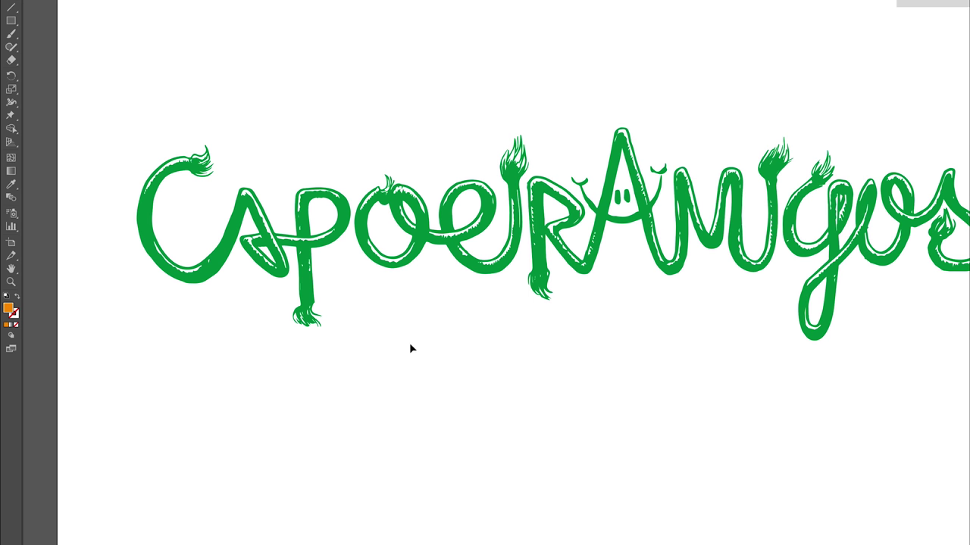
Step: Reselect the lettering and switch its fill to the light orange C=0 M=35 J=85 N=0 swatch
click(418, 246)
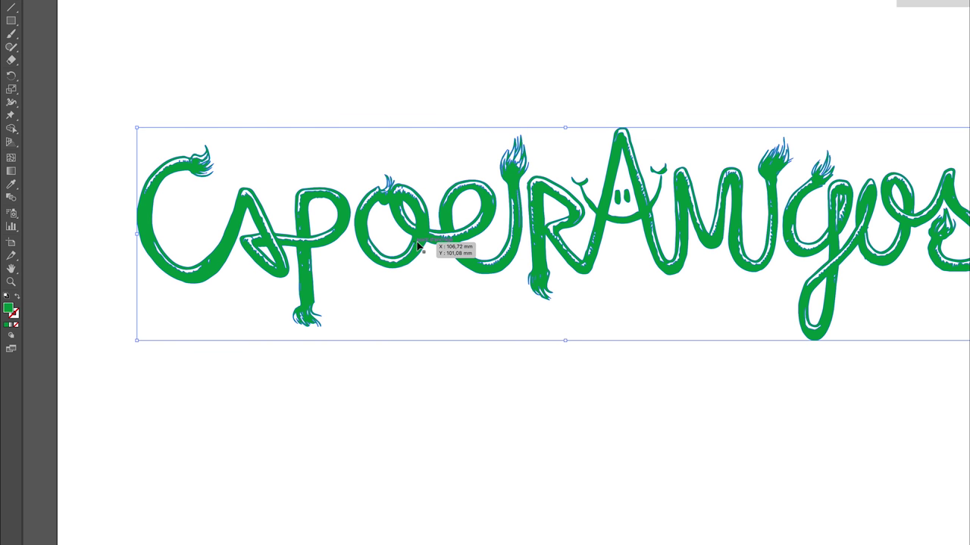
click(433, 390)
click(419, 234)
double_click(10, 309)
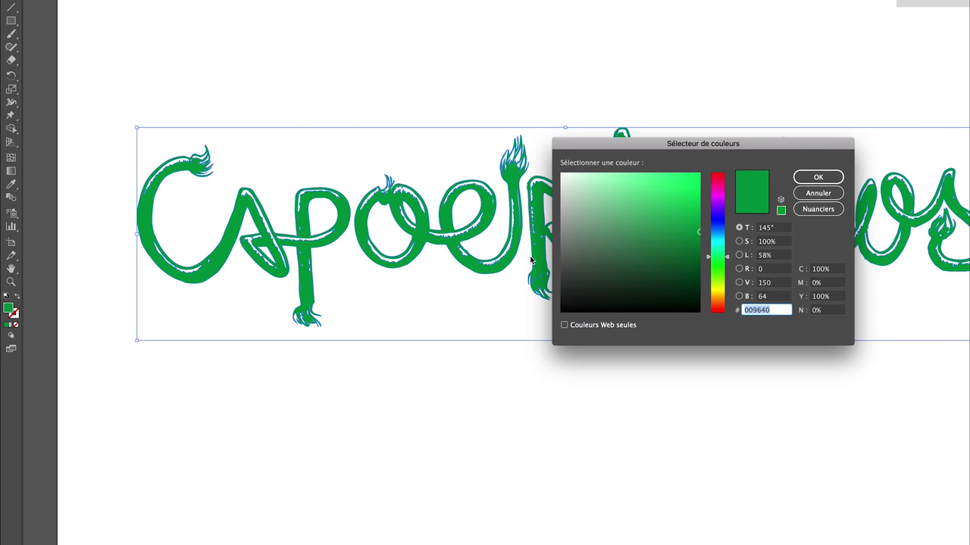
click(819, 209)
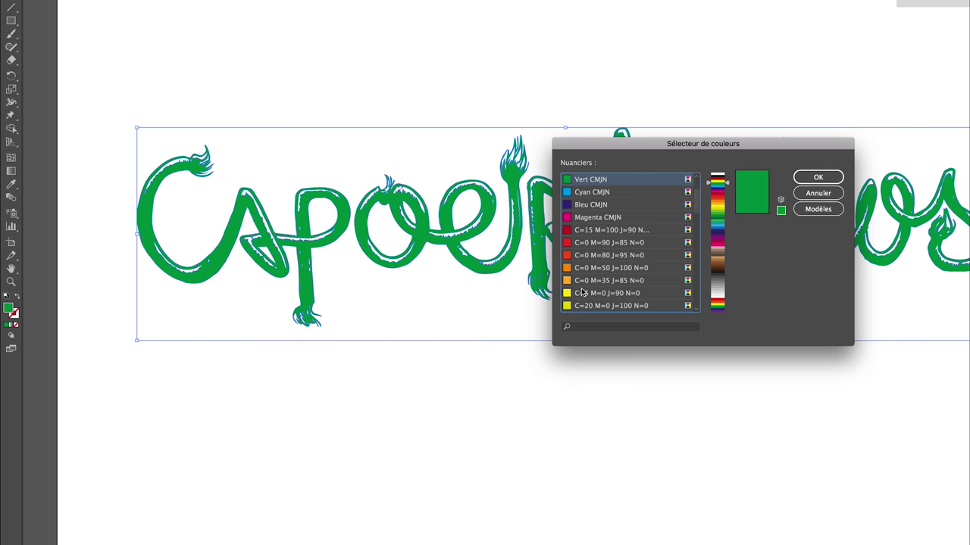
click(566, 283)
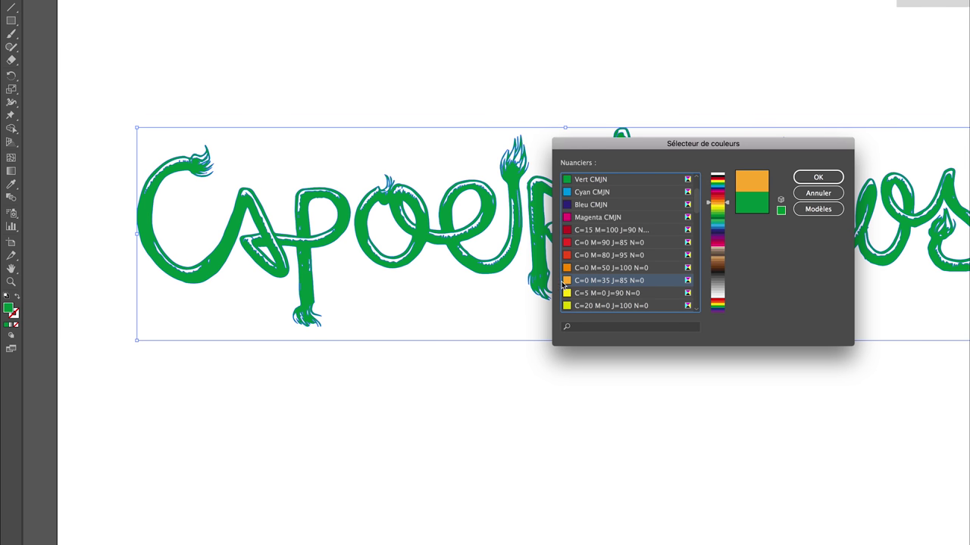
click(807, 177)
click(565, 400)
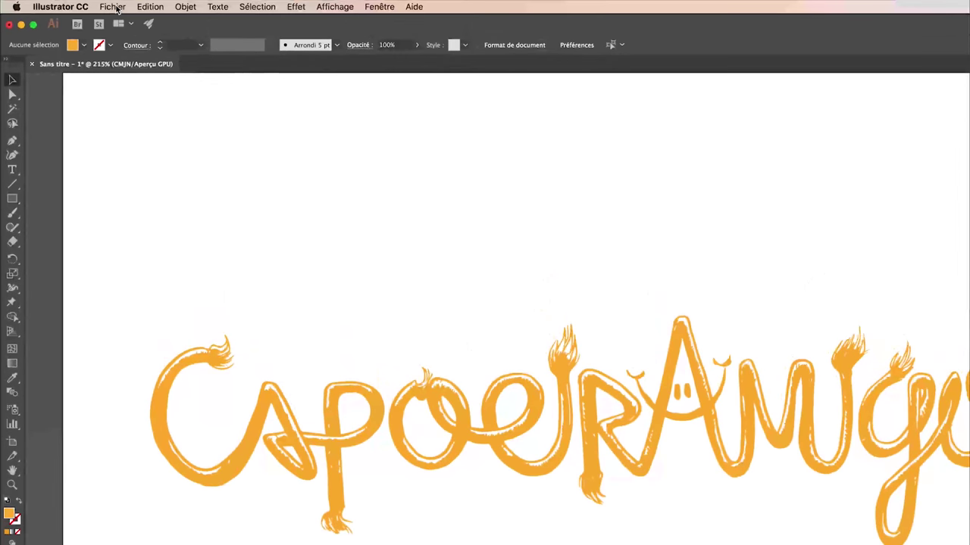
Step: Save the artwork as motif-ts.pdf in Adobe PDF format with default settings, then switch to Spreadshirt
click(113, 7)
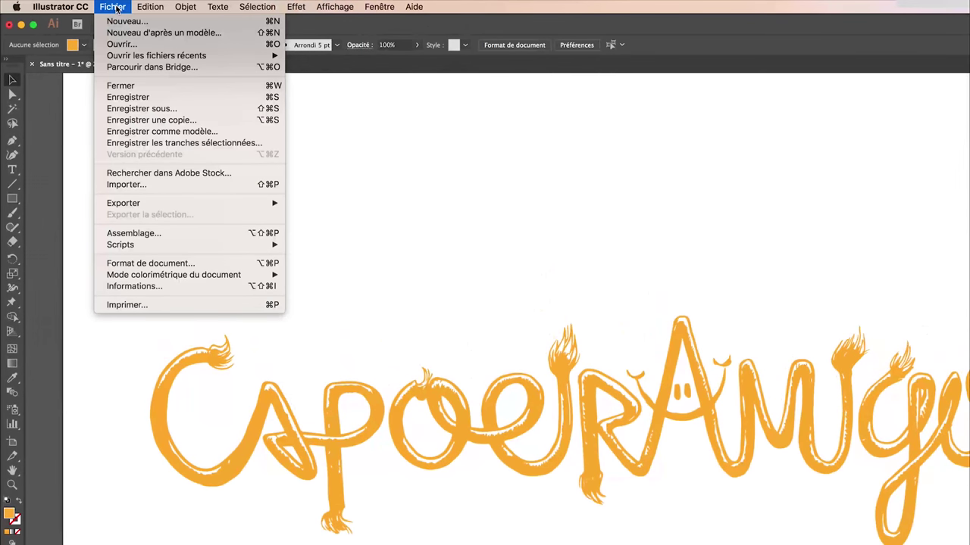
click(132, 108)
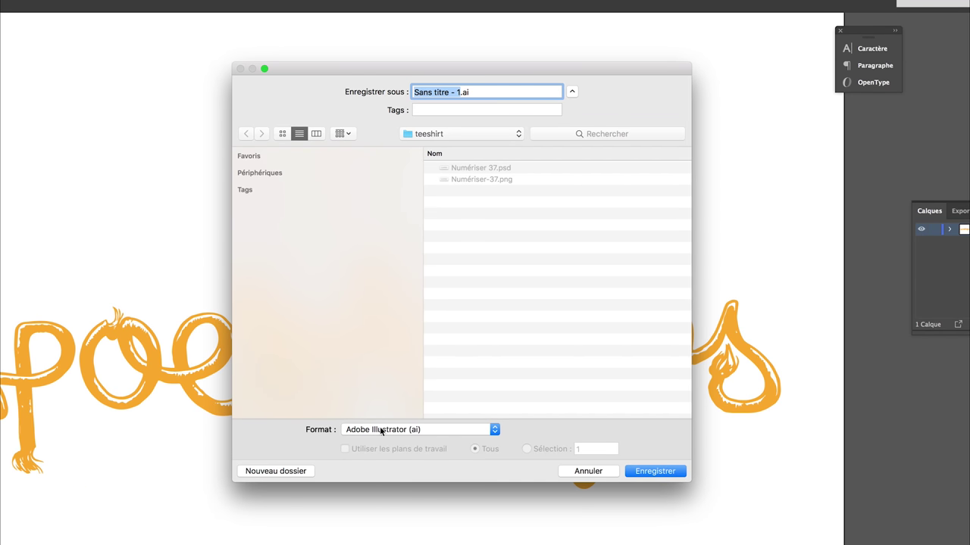
click(381, 429)
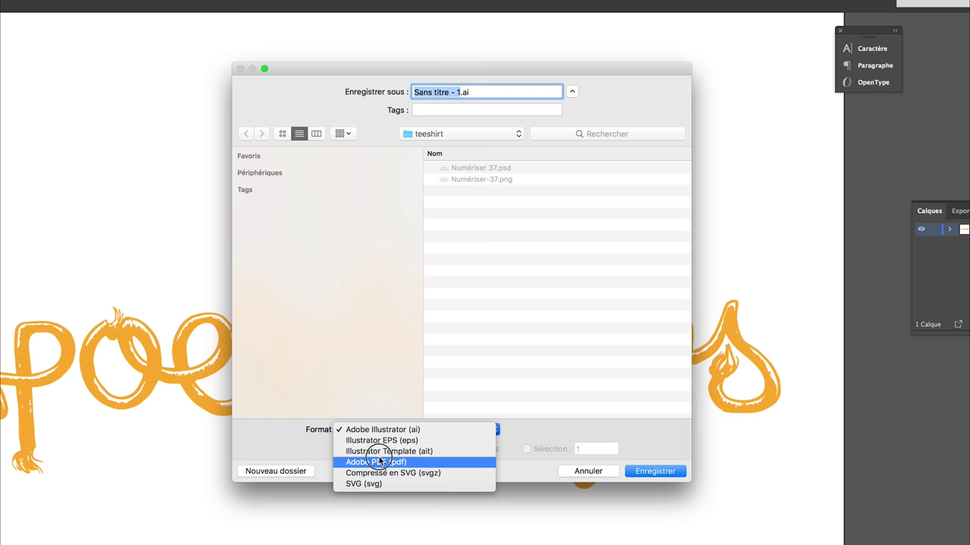
click(379, 464)
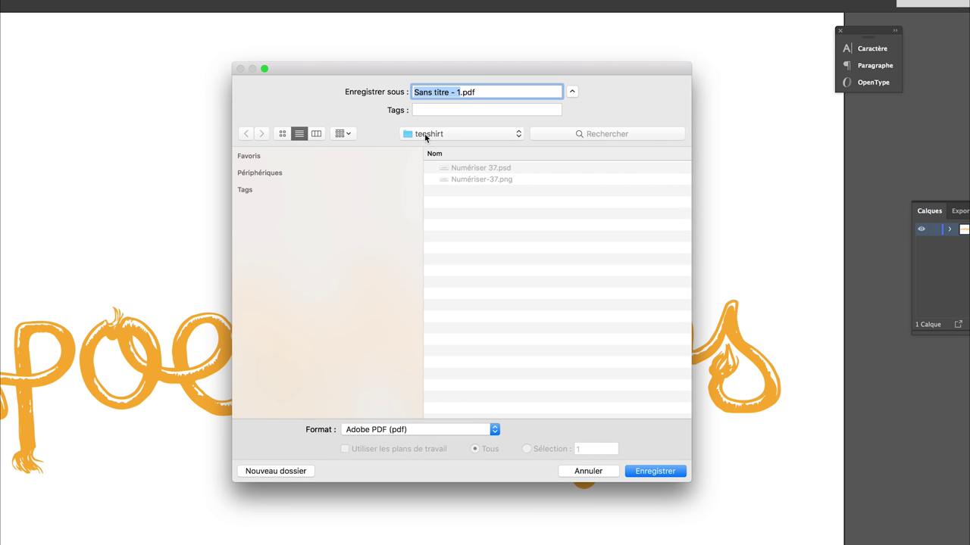
text(motif-ts)
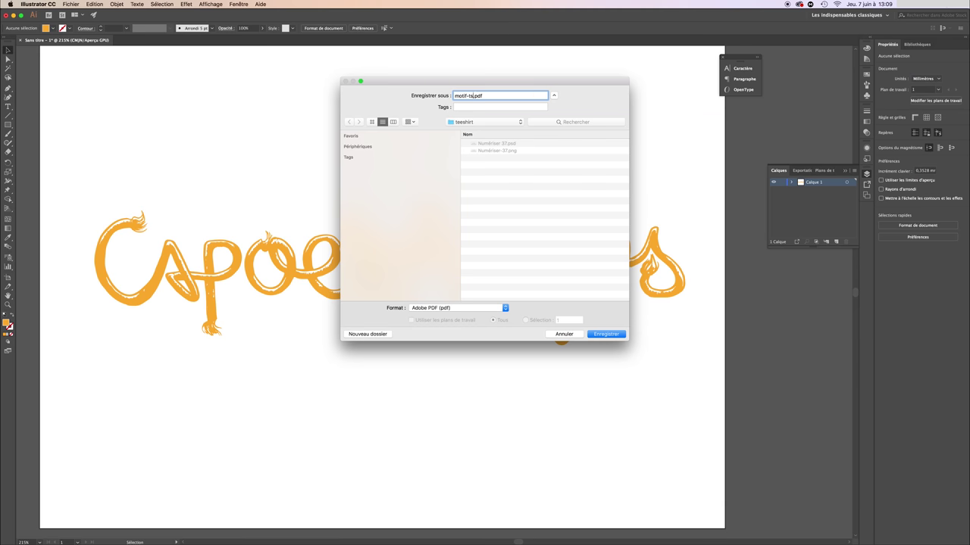
key(Return)
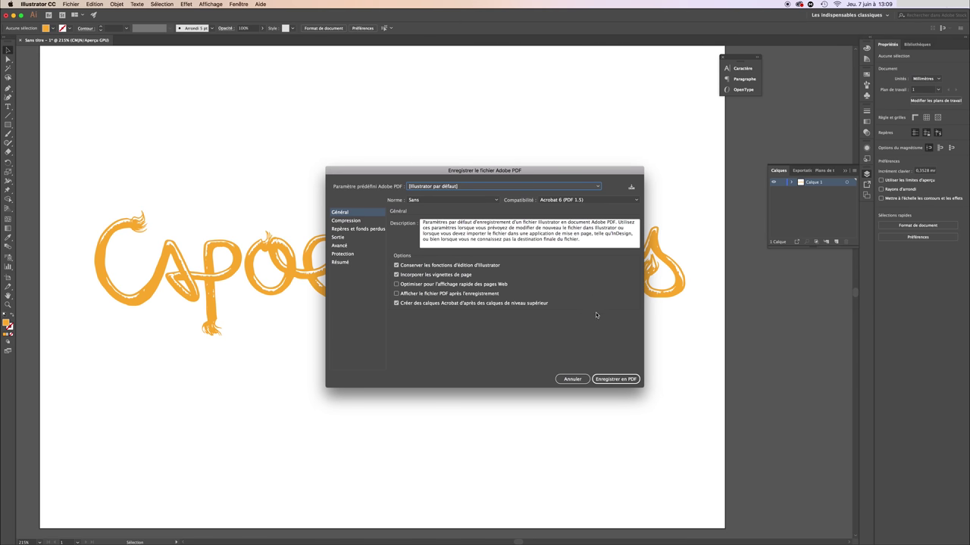
click(616, 379)
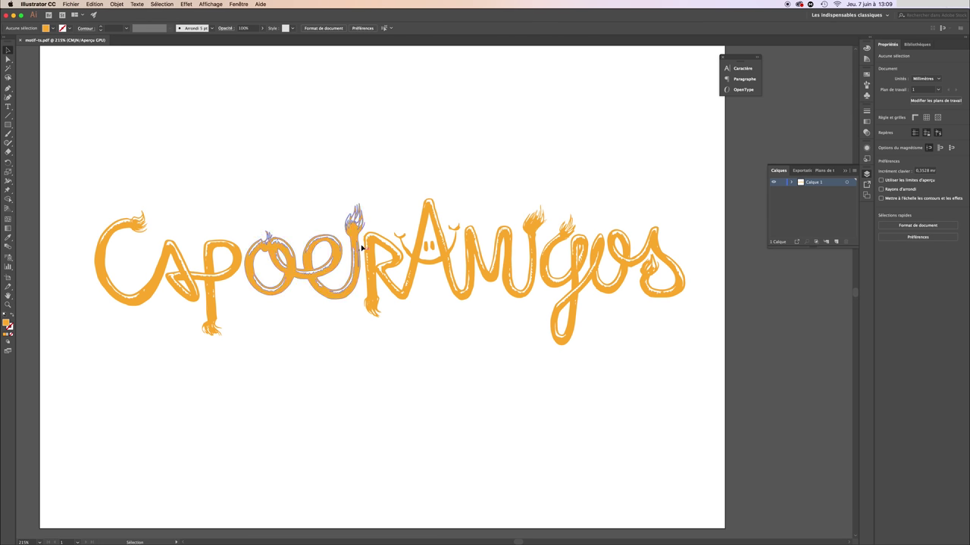
key(ctrl+Right)
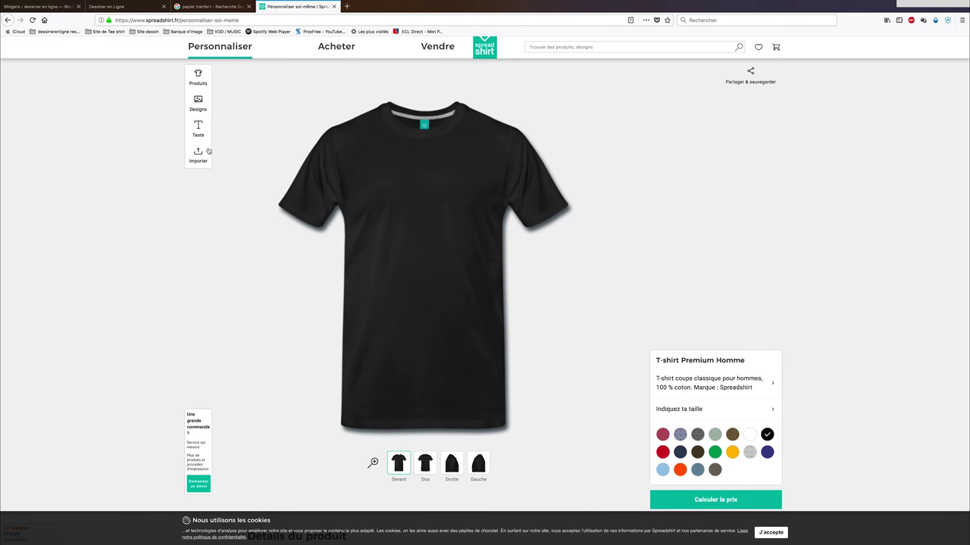
Step: Check the accepted upload formats in Spreadshirt's Importer panel, then return to Illustrator
click(193, 156)
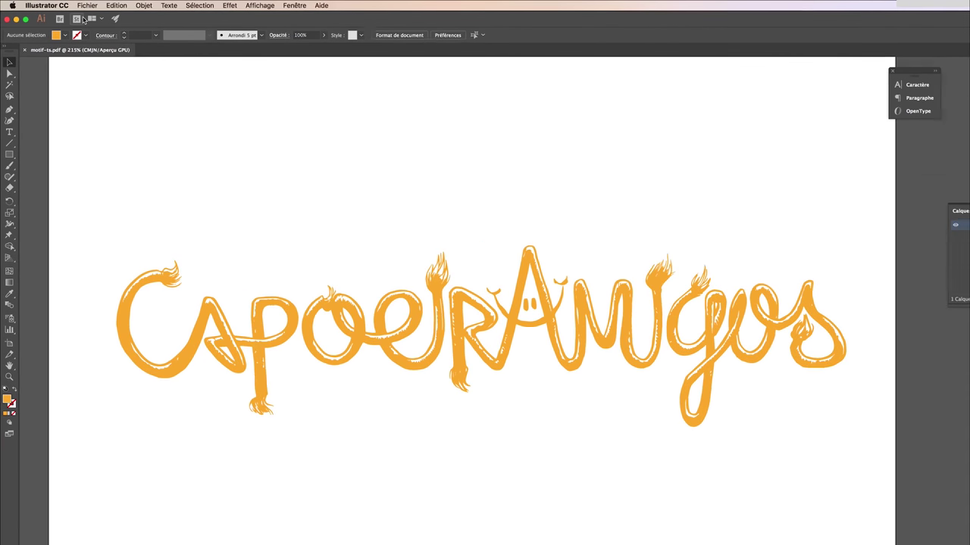
click(96, 7)
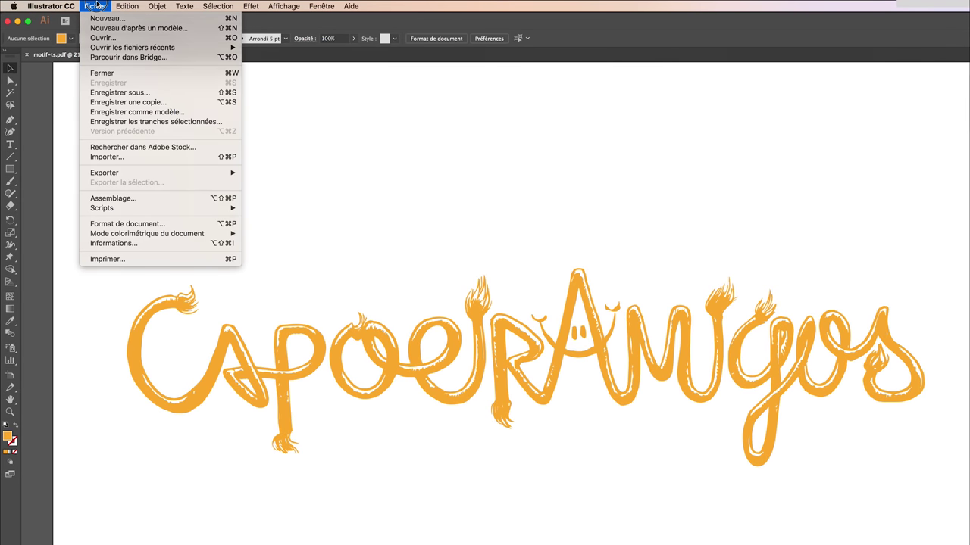
Step: Save the lettering as motif-ts.eps in Illustrator EPS format, then open the teeshirt folder
click(119, 92)
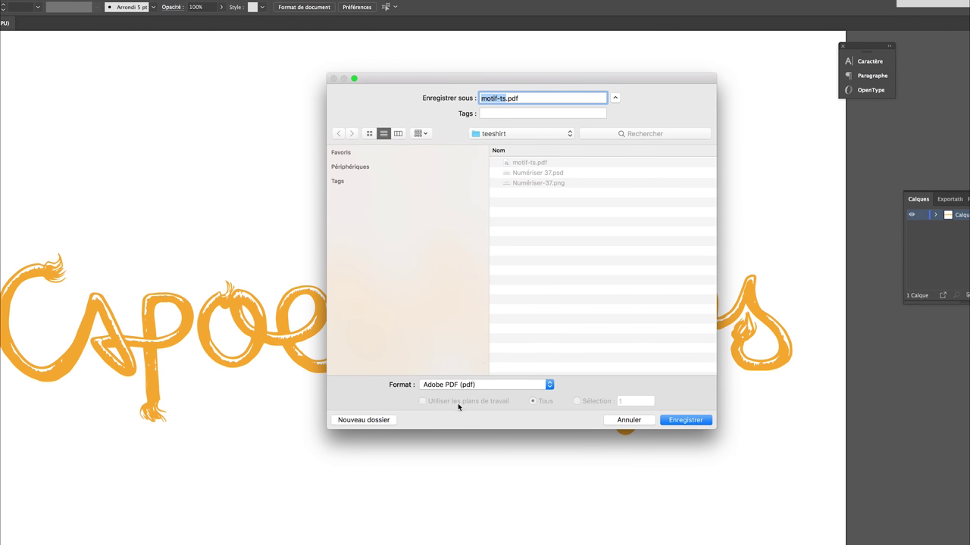
click(468, 386)
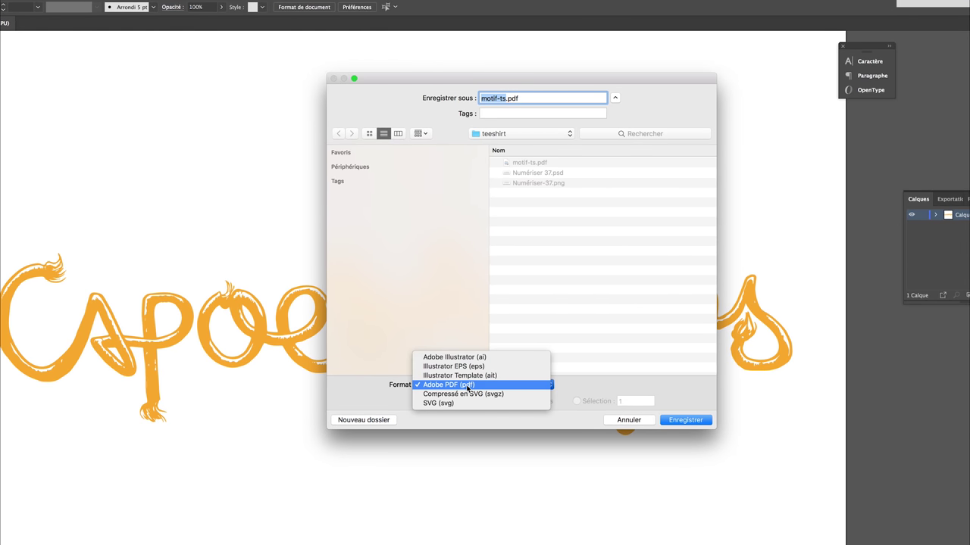
click(468, 368)
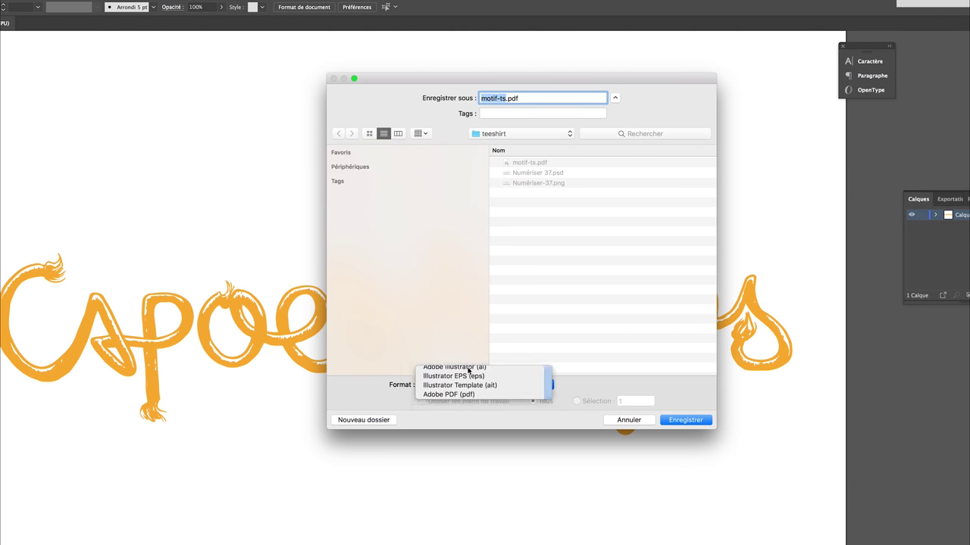
click(482, 98)
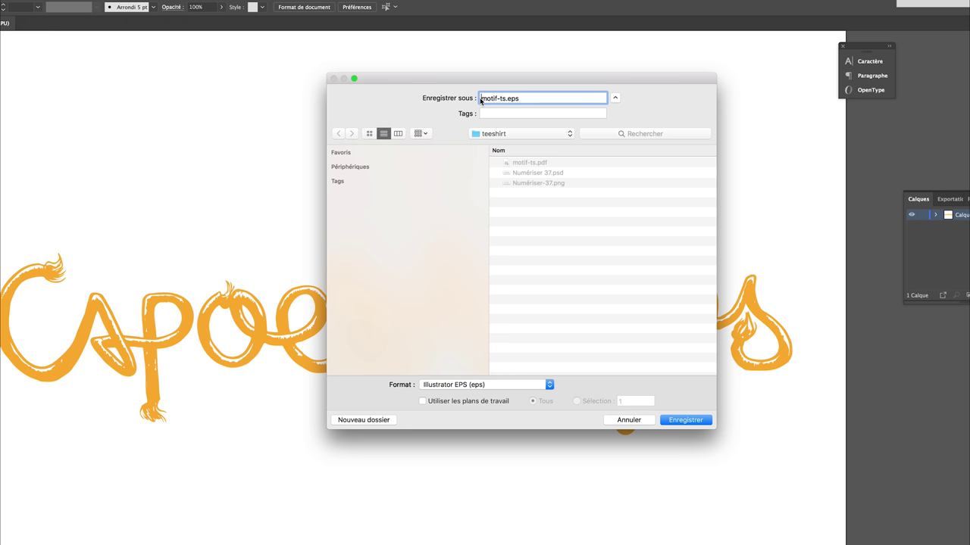
drag(481, 99, 515, 98)
click(512, 97)
double_click(513, 98)
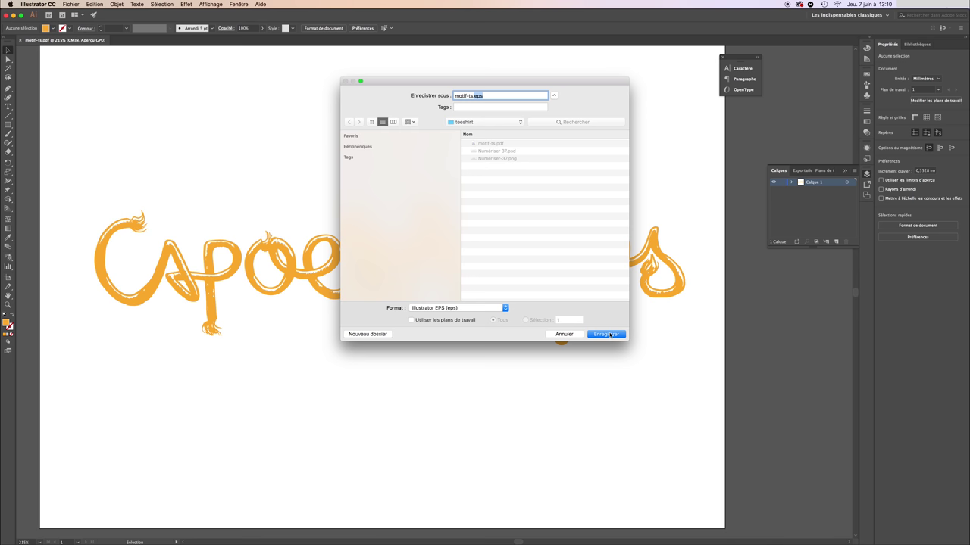
click(610, 334)
click(615, 386)
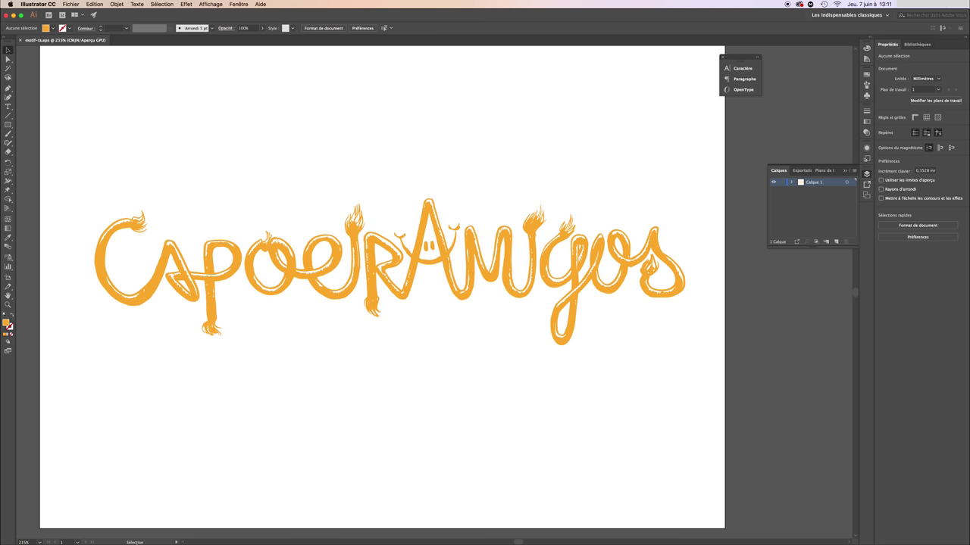
click(71, 520)
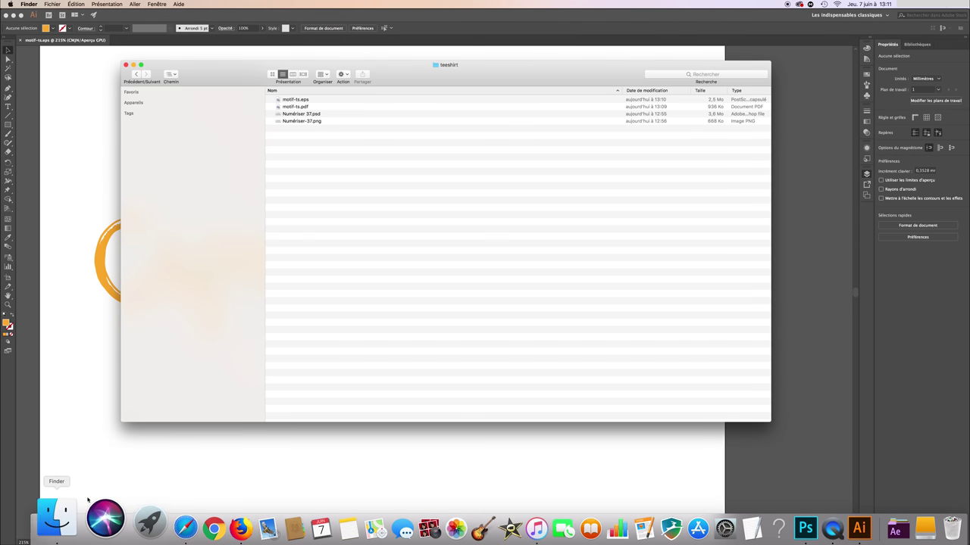
Step: Quick Look motif-ts.pdf in the teeshirt folder
click(274, 182)
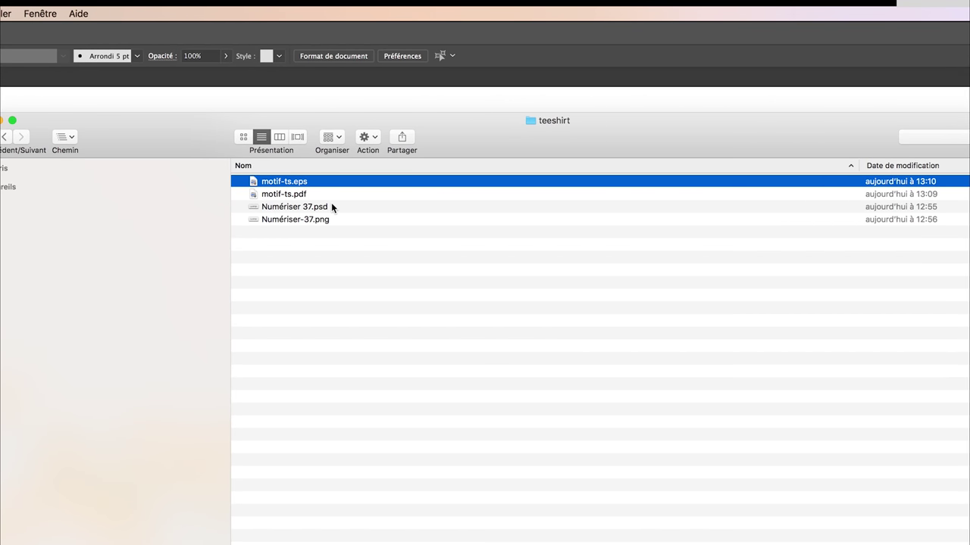
click(271, 193)
key(space)
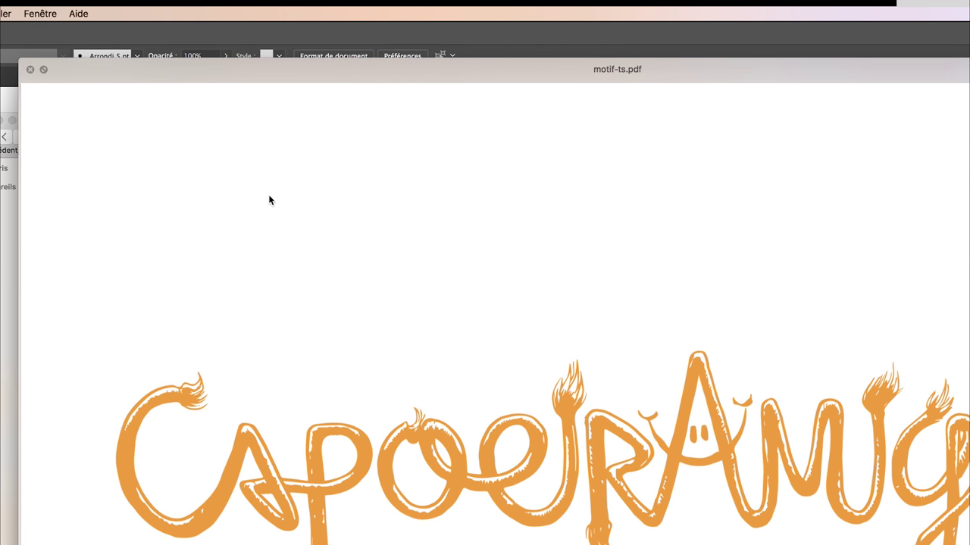
key(space)
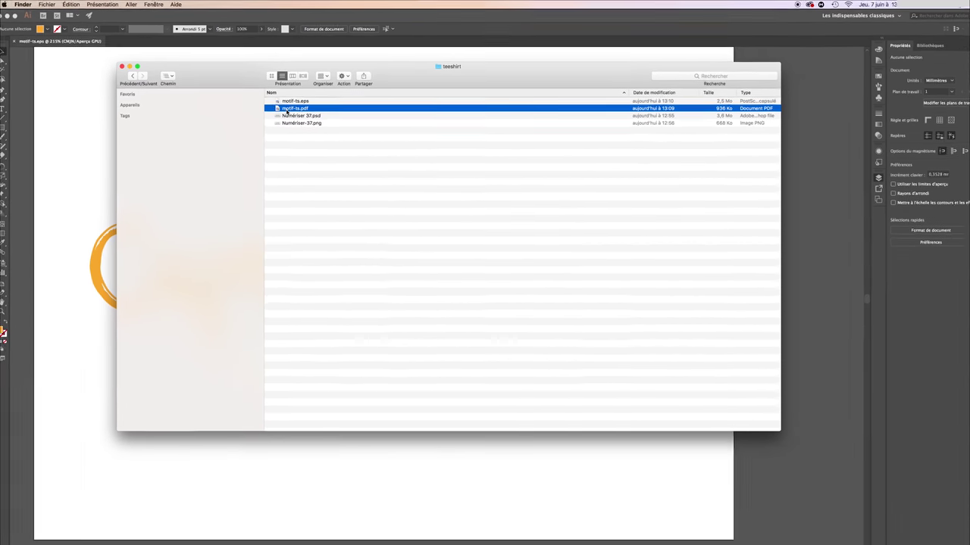
Step: Open motif-ts.pdf in Aperçu and zoom in closely on the R's vector strokes
double_click(287, 112)
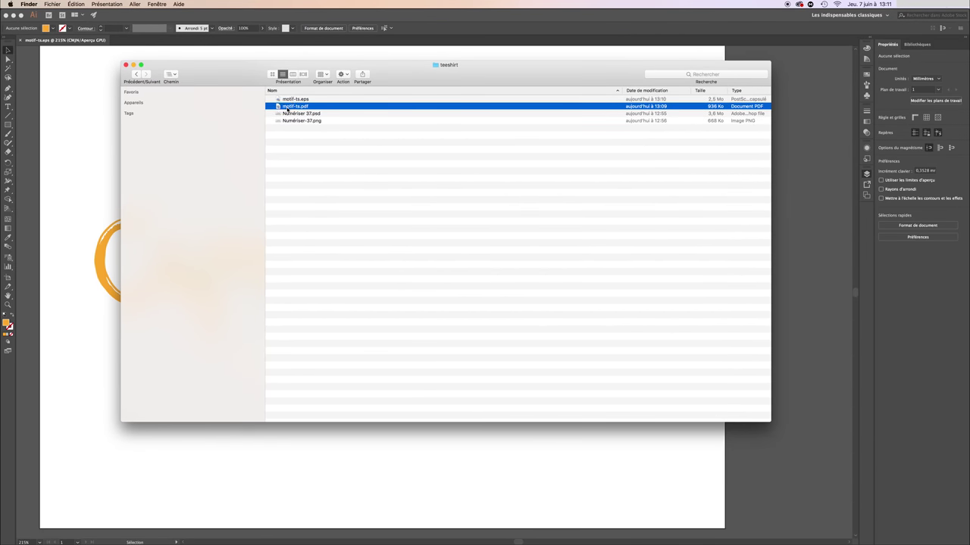
drag(173, 20, 272, 36)
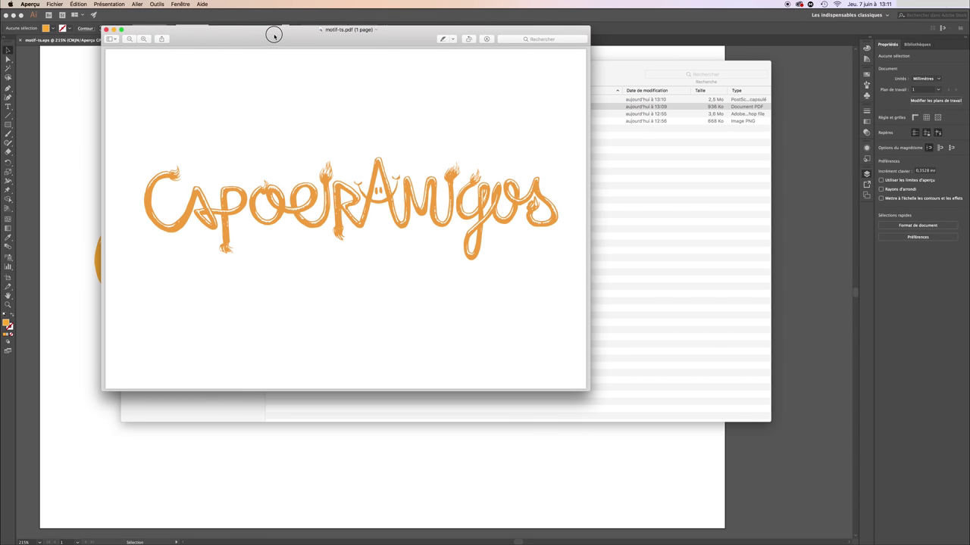
click(144, 38)
click(143, 38)
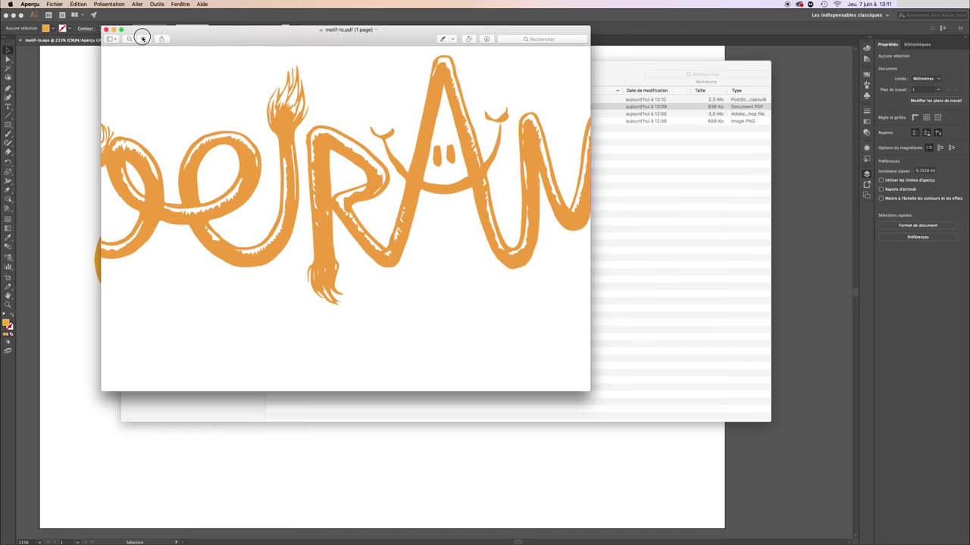
click(143, 39)
click(143, 39)
click(144, 38)
click(143, 39)
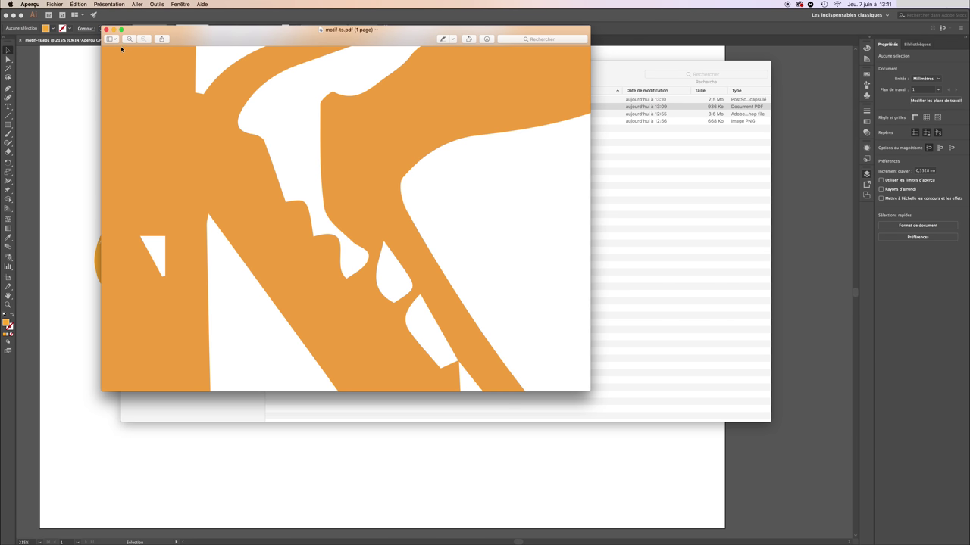
Step: Quit the PDF preview and open the Numériser-37.png scan in Aperçu
key(super+q)
click(293, 100)
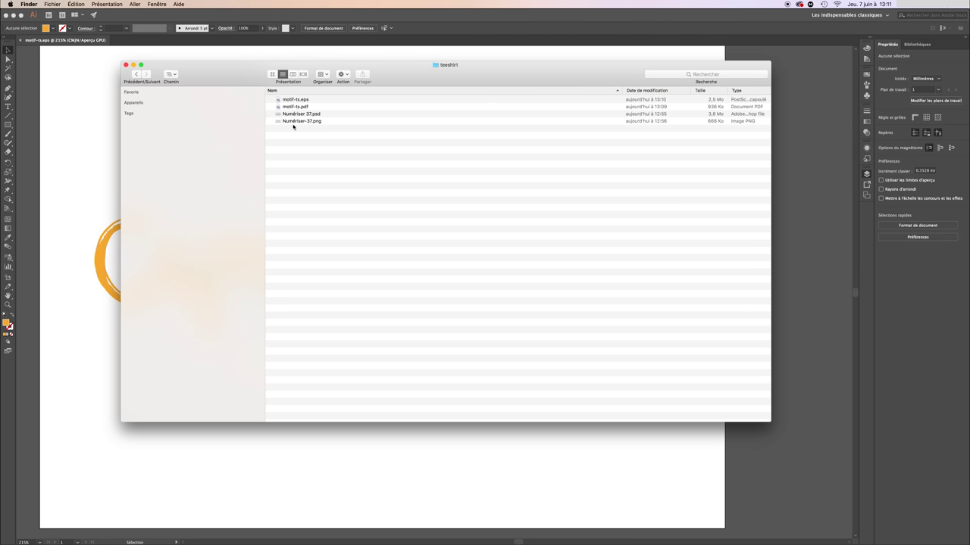
double_click(296, 122)
Step: Zoom into the Numériser-37.png scan until its pixels show, then close it
click(44, 24)
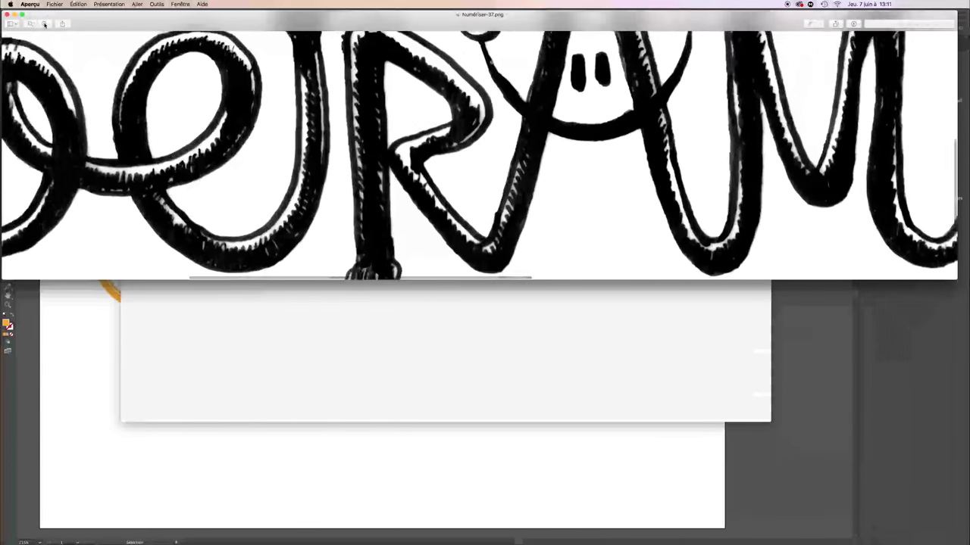
click(44, 24)
click(44, 24)
click(44, 24)
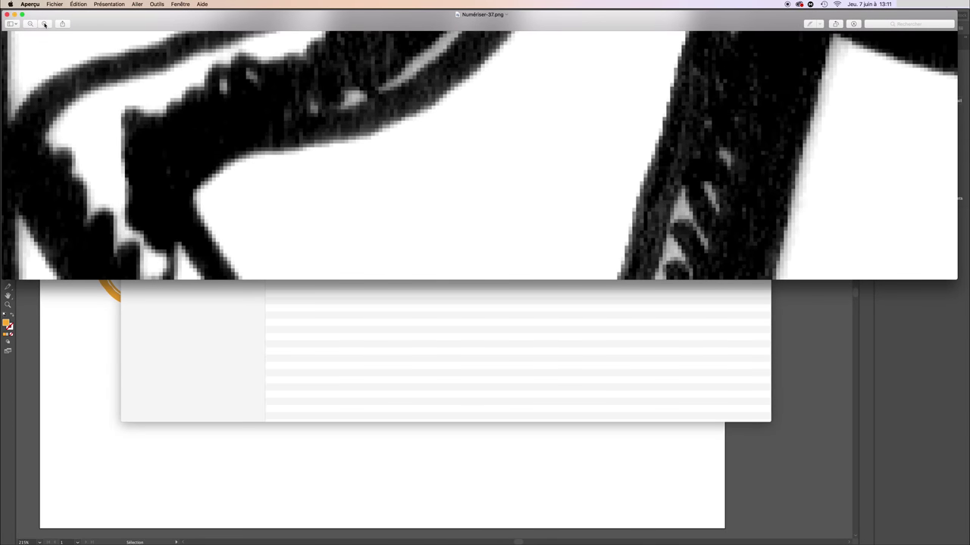
click(30, 24)
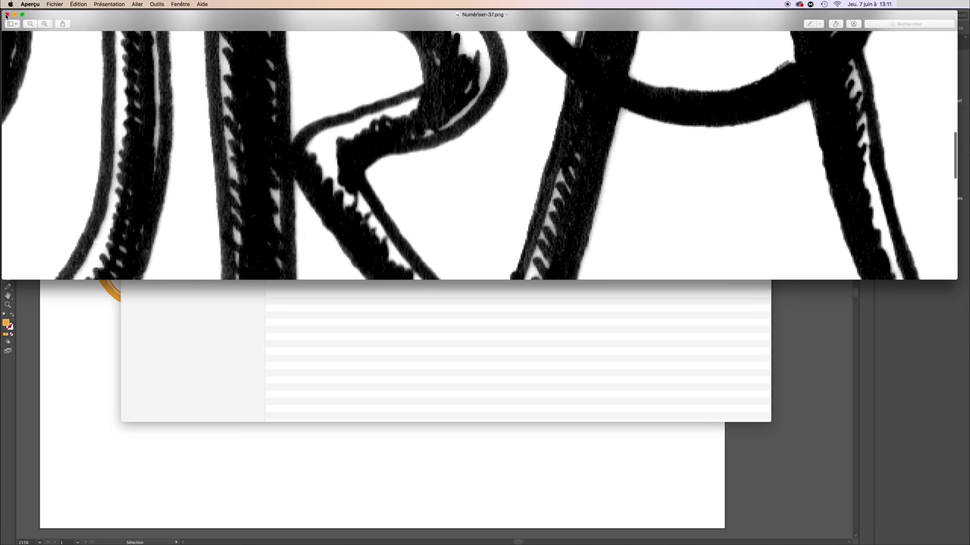
click(7, 15)
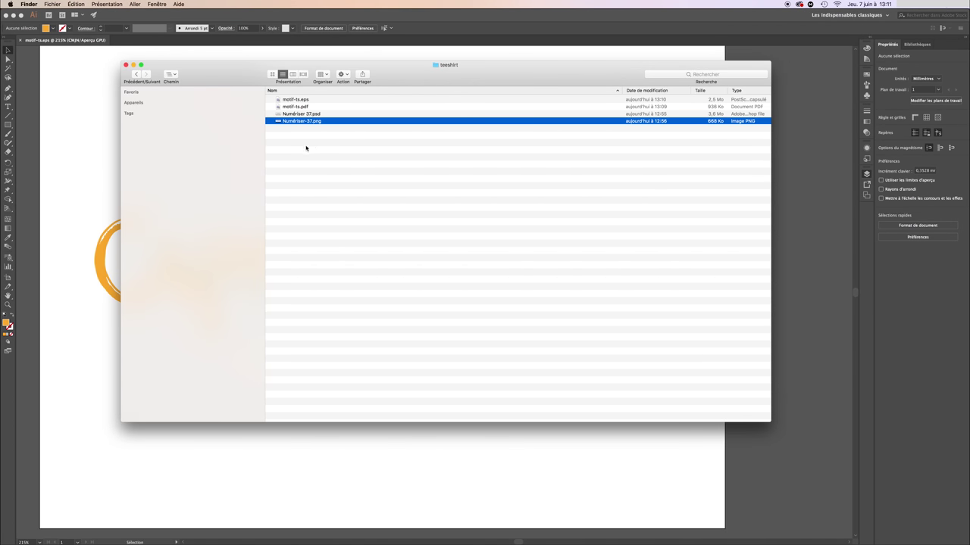
Step: Reopen motif-ts.pdf in Aperçu to view the clean orange motif, then close it
click(296, 156)
click(294, 106)
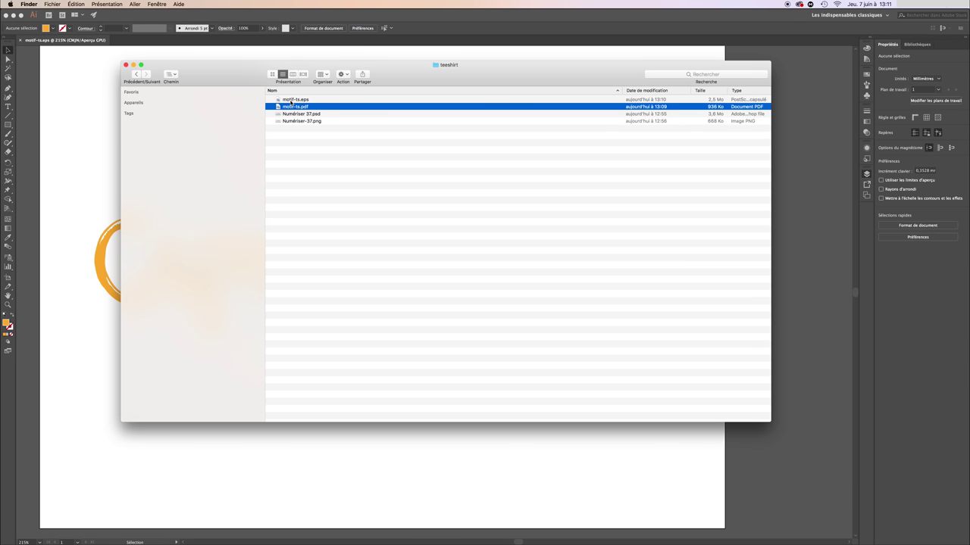
click(291, 100)
click(290, 108)
key(ctrl+Right)
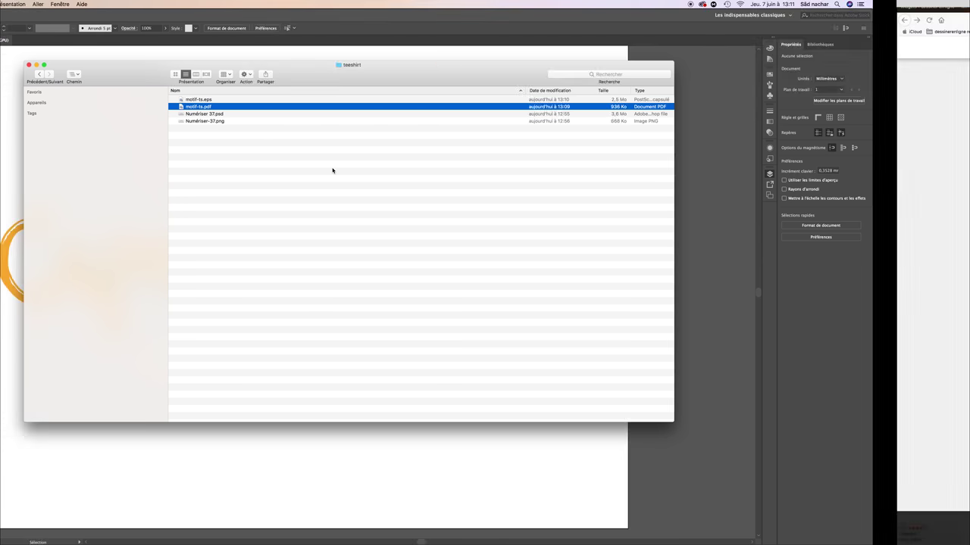
key(ctrl+Left)
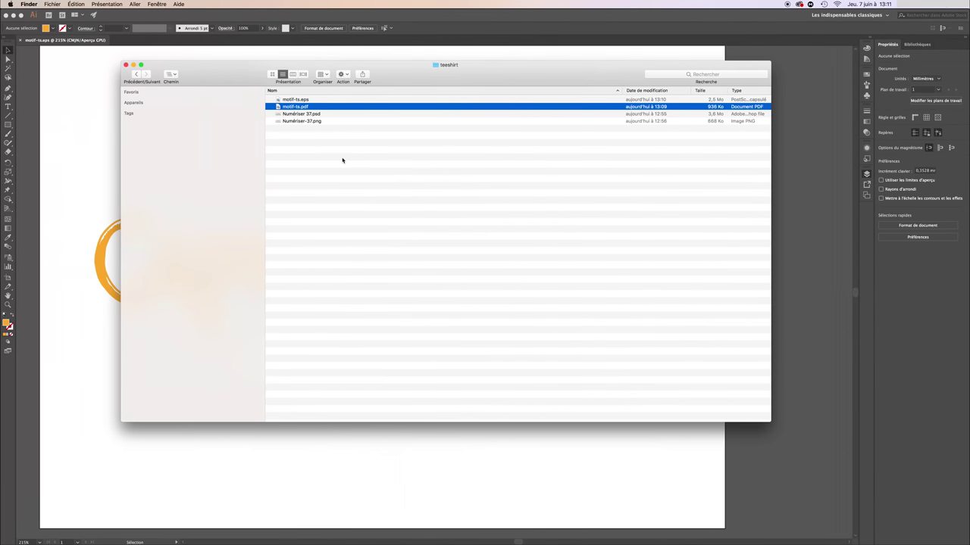
click(319, 154)
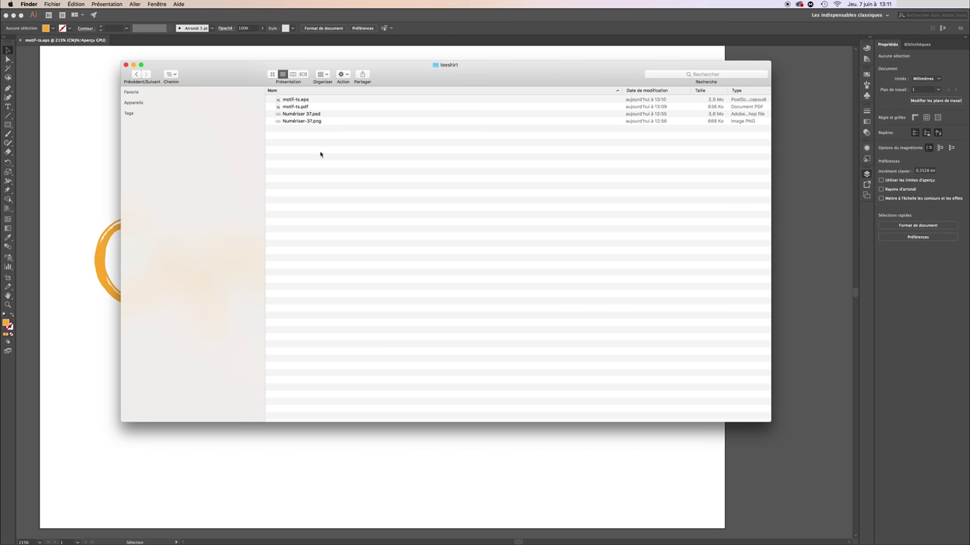
click(288, 108)
double_click(288, 108)
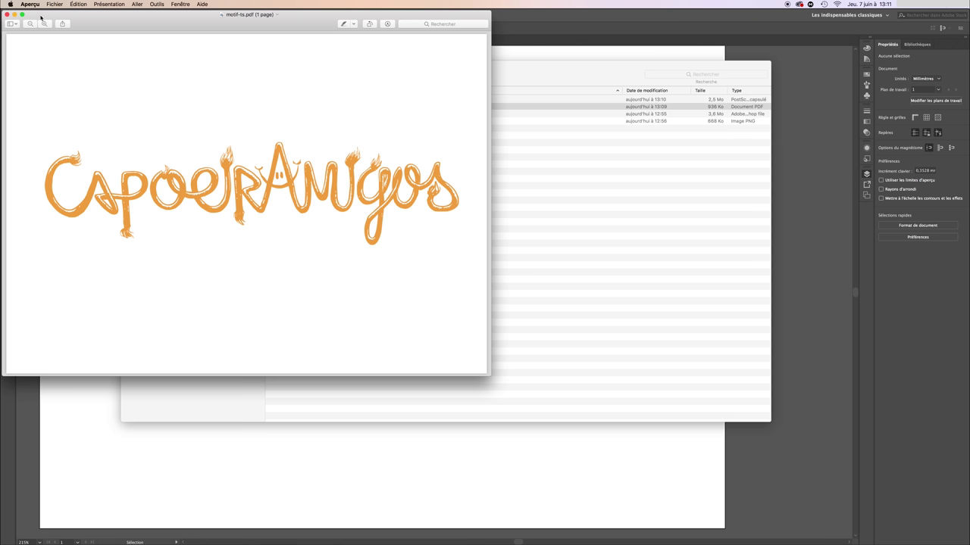
click(6, 14)
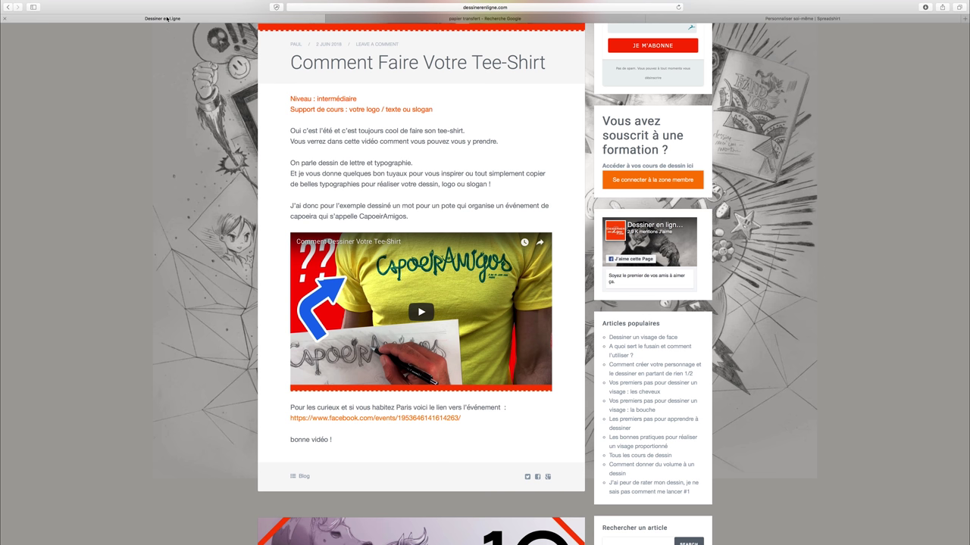
Step: Scroll the tee-shirt article back to the top and switch to the Instagram profile tab
scroll(182, 87, up, 2)
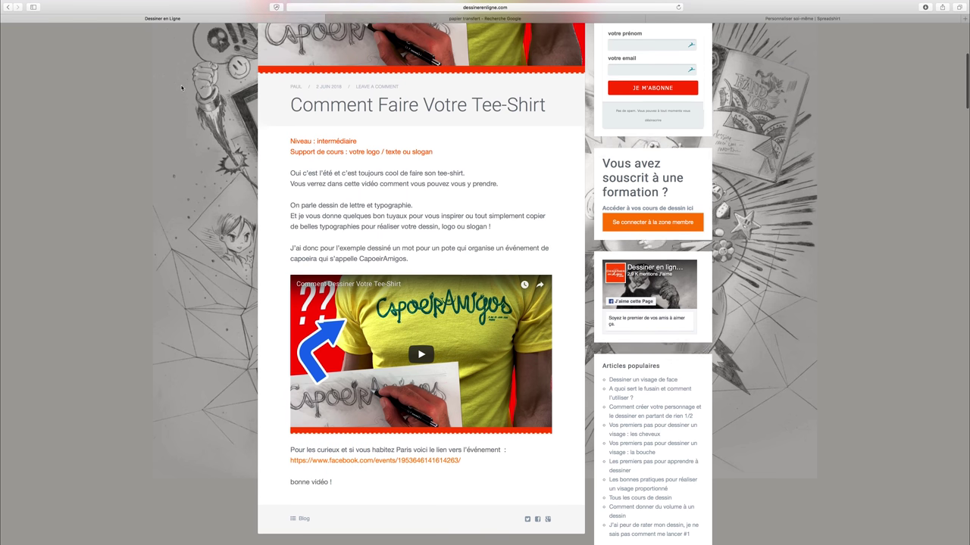
scroll(182, 88, up, 4)
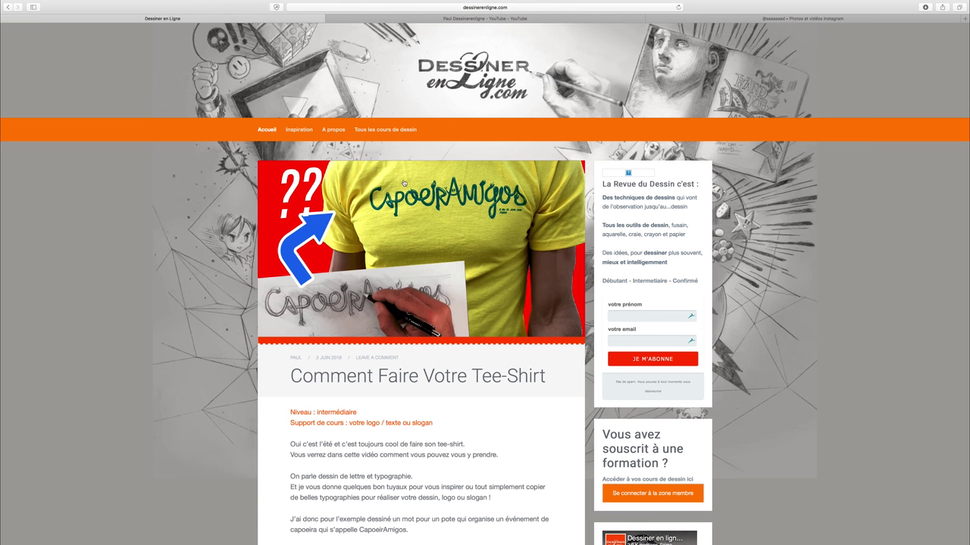
scroll(394, 182, down, 2)
scroll(393, 182, up, 3)
click(787, 20)
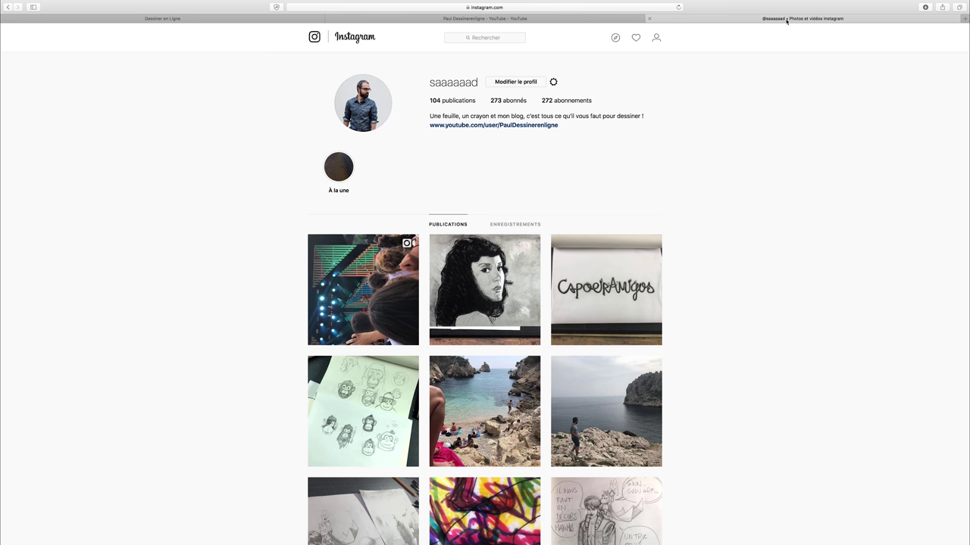
Step: Browse the Instagram photo grid, then switch to the Dessiner en Ligne YouTube channel tab
scroll(288, 202, down, 5)
scroll(288, 202, down, 3)
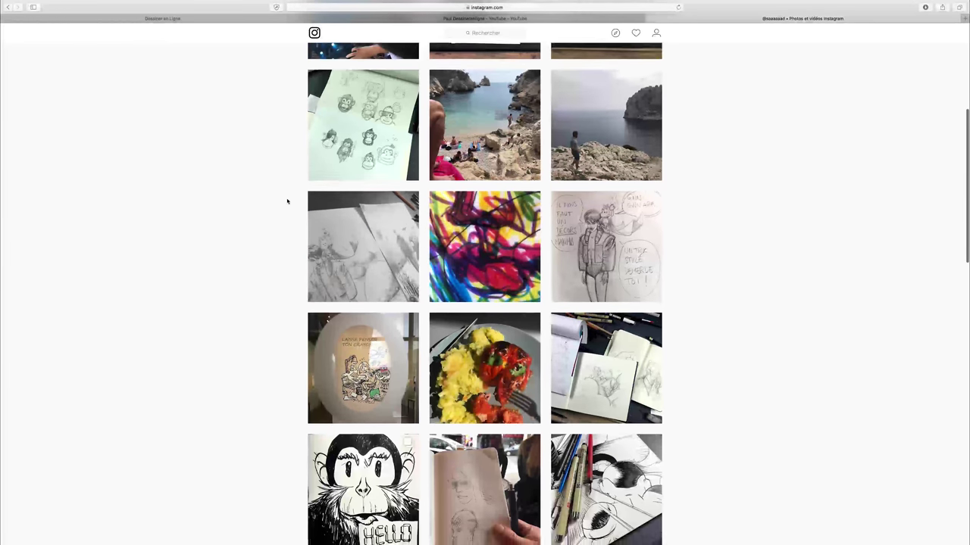
scroll(288, 202, up, 10)
scroll(287, 201, down, 3)
scroll(287, 201, down, 5)
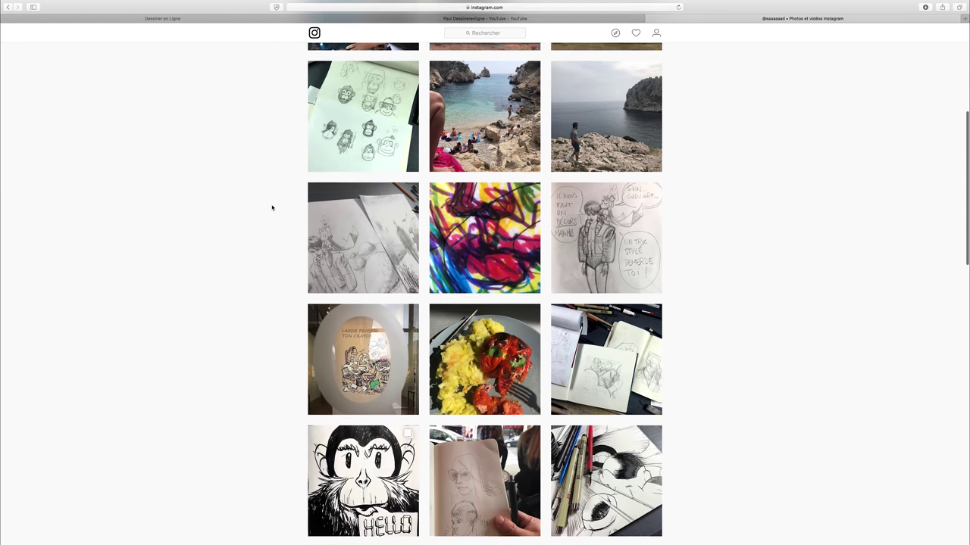
scroll(445, 195, down, 3)
scroll(444, 195, up, 3)
scroll(336, 205, up, 7)
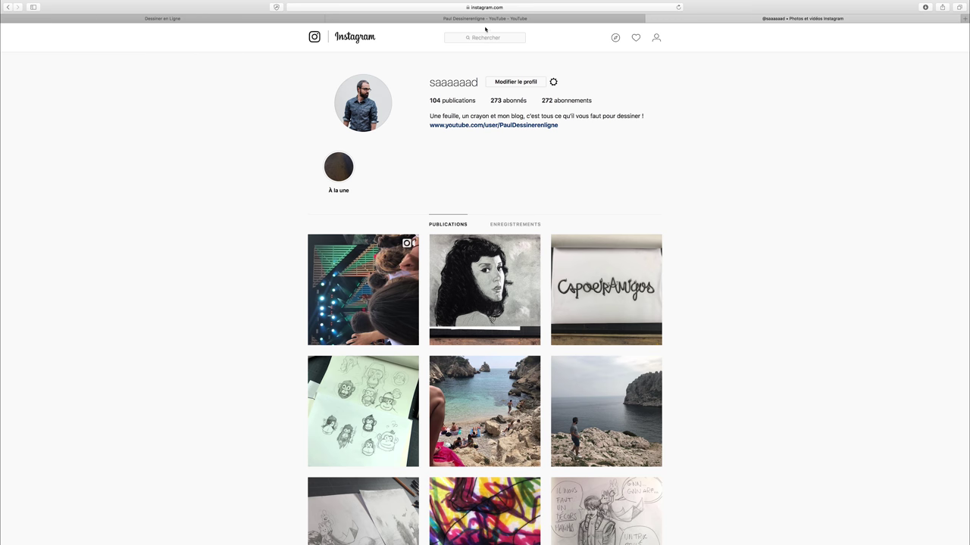
click(383, 19)
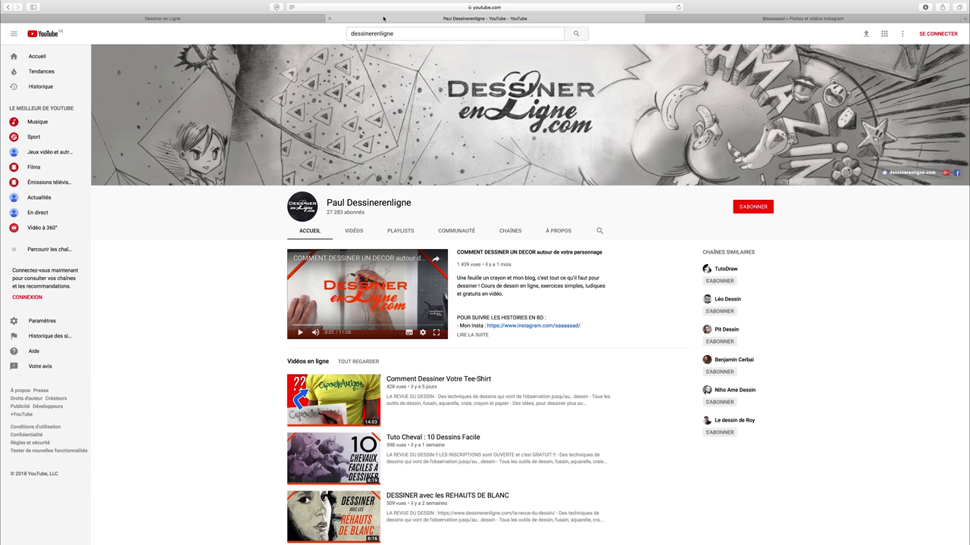